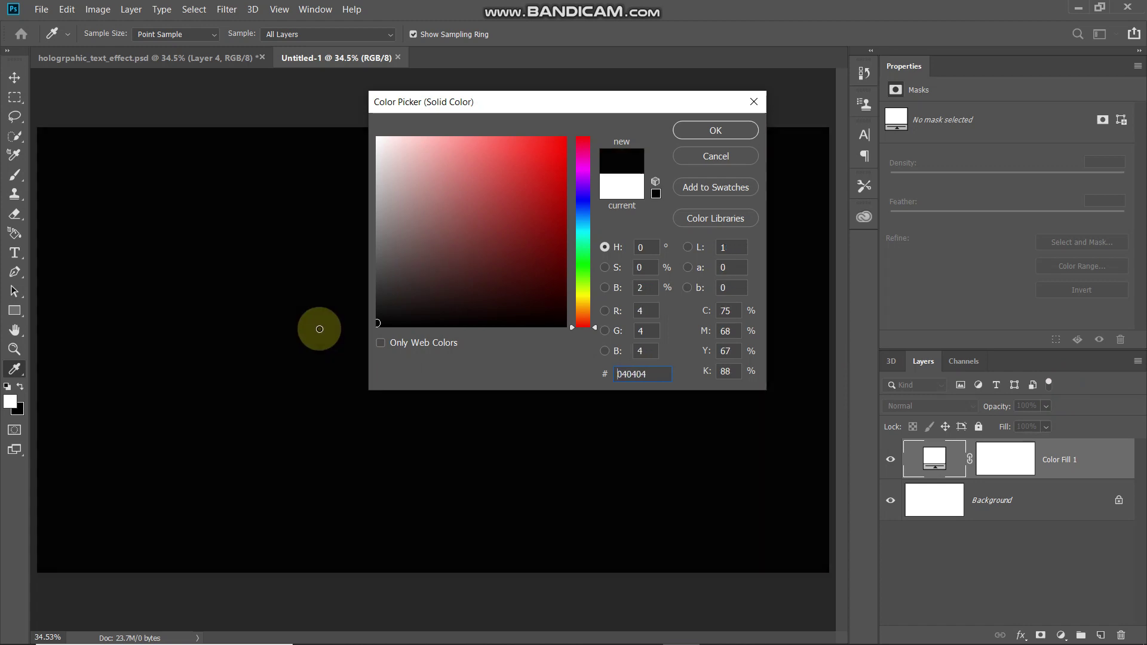
Apply the near-black color #040404 to the solid color fill layer.
click(735, 131)
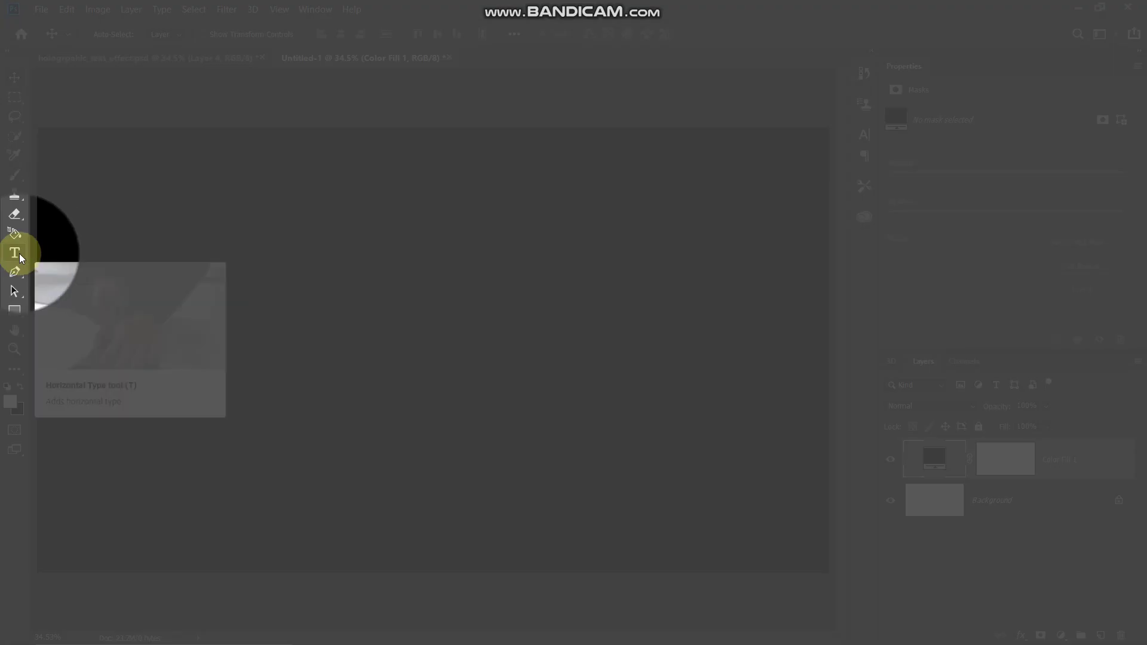
Set up the Horizontal Type tool with Bebas Neue Regular at 450 pt and a white (#ffffff) foreground color.
right_click(19, 254)
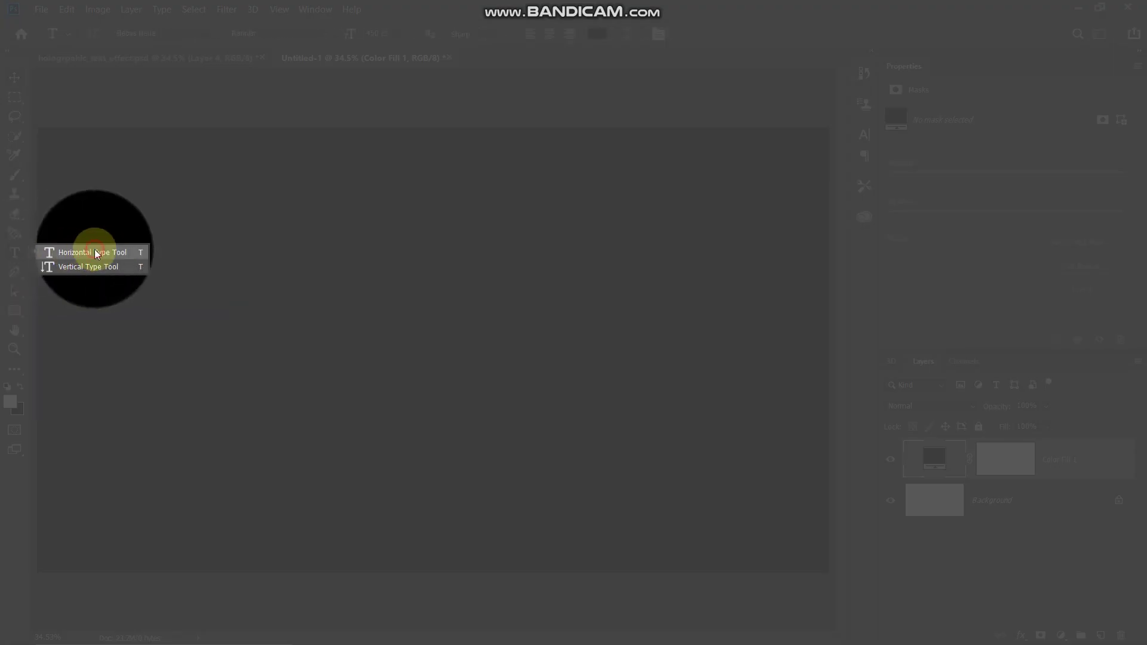
click(91, 250)
click(215, 34)
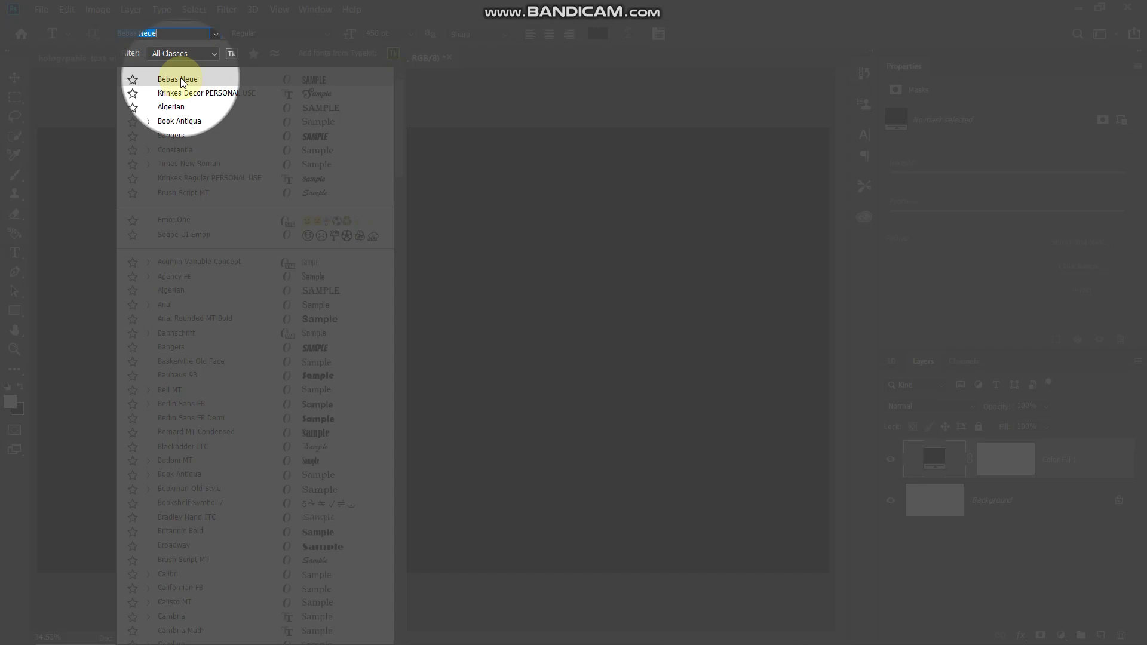
click(182, 82)
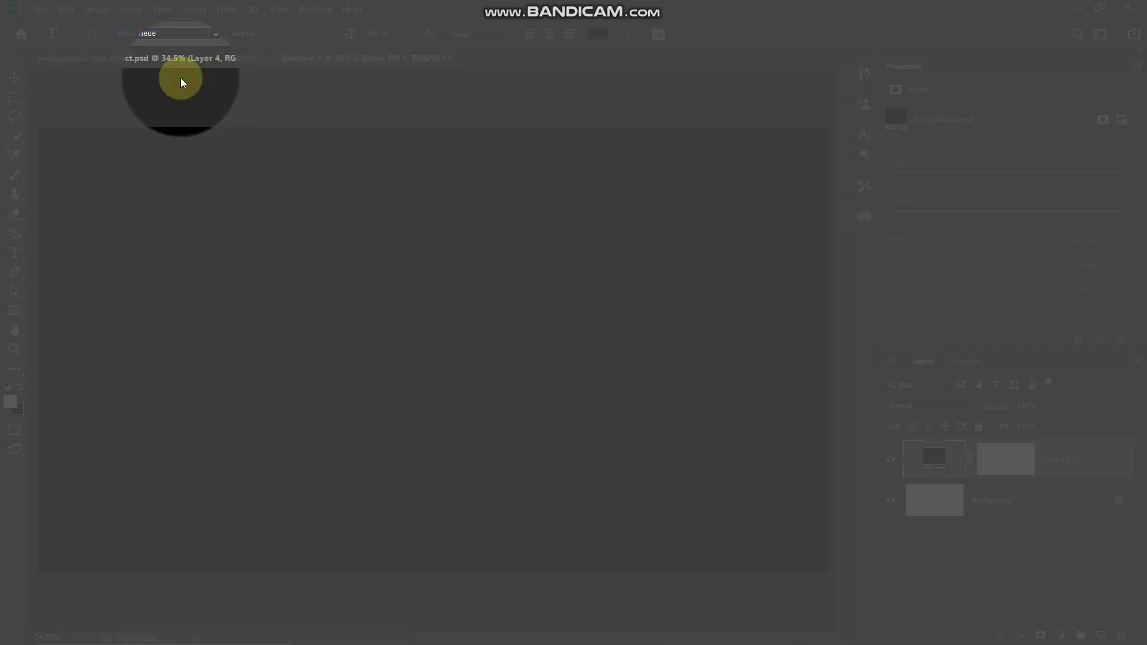
click(394, 34)
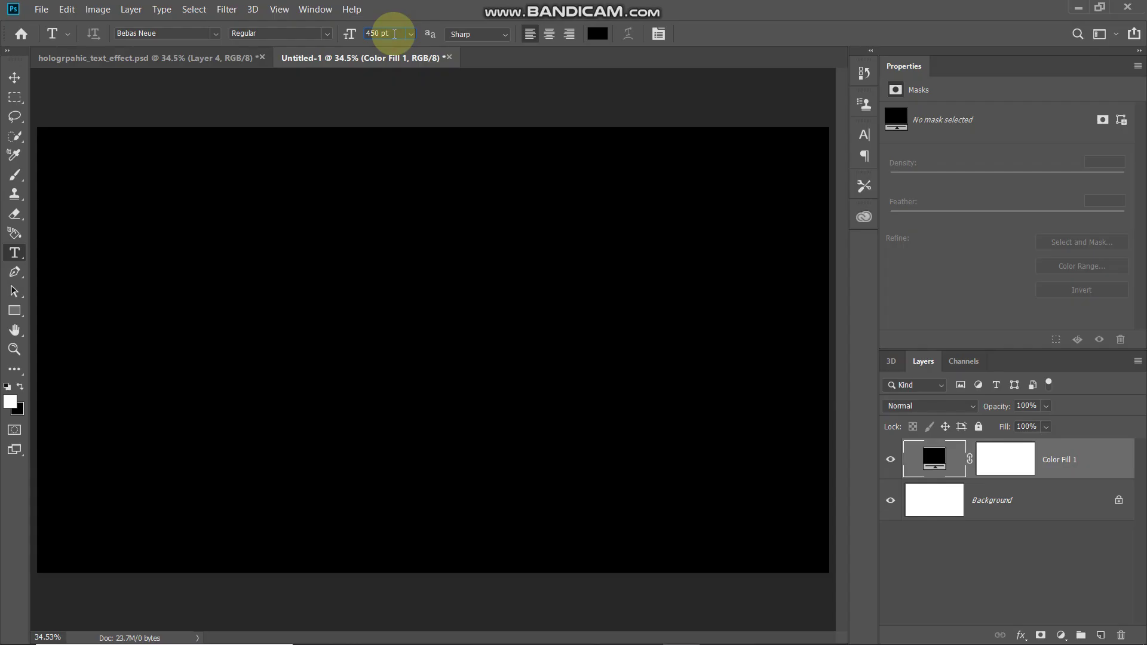
click(10, 407)
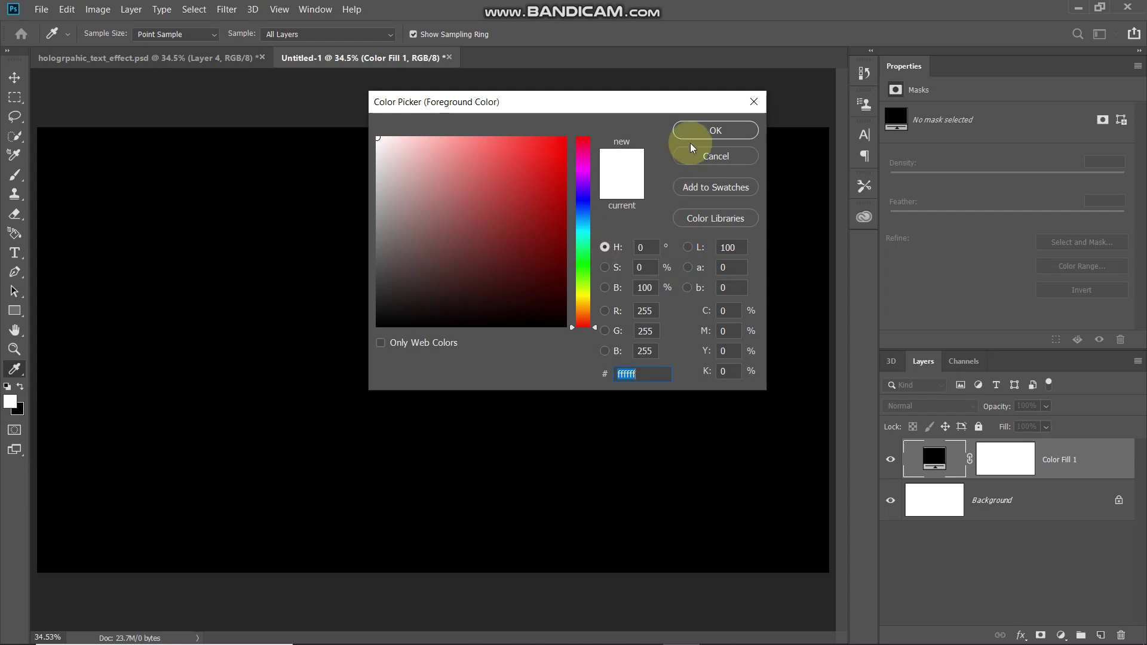
click(715, 130)
Add the text HOLO to the canvas, starting near its lower-left area, and commit it.
key(t)
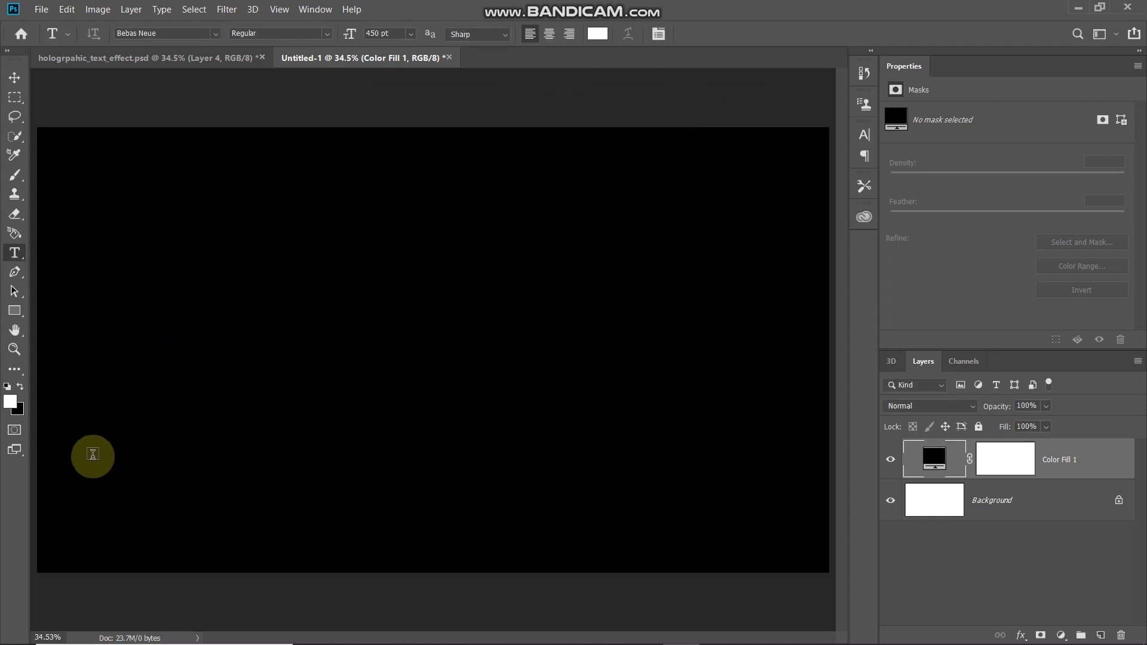
click(93, 455)
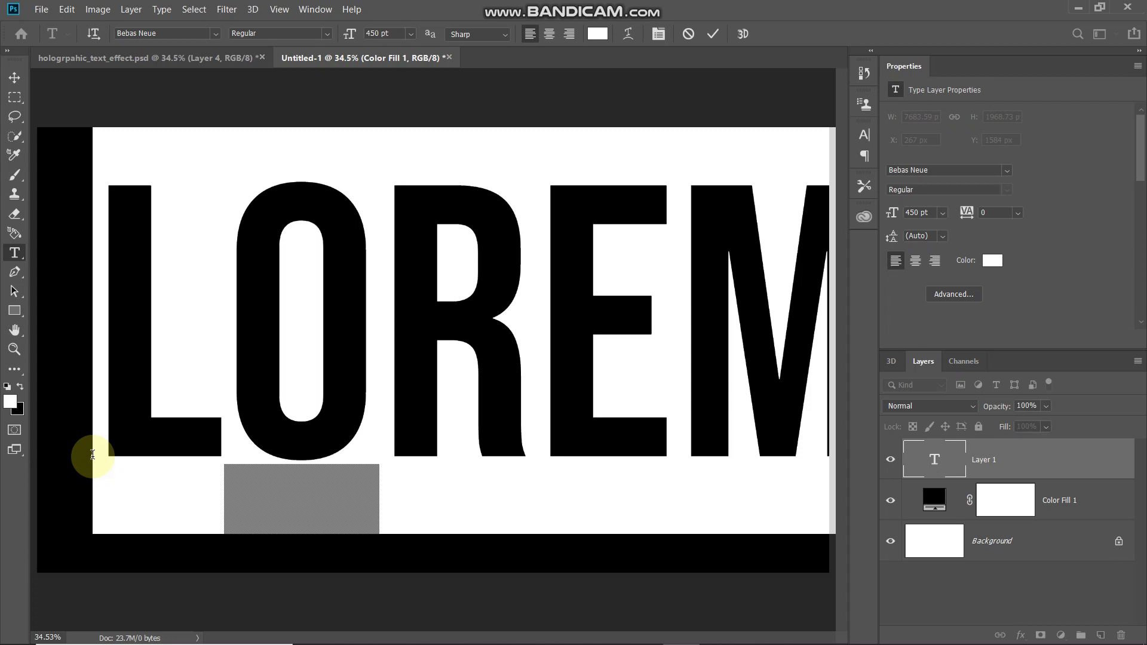
key(BackSpace)
text(HOLO)
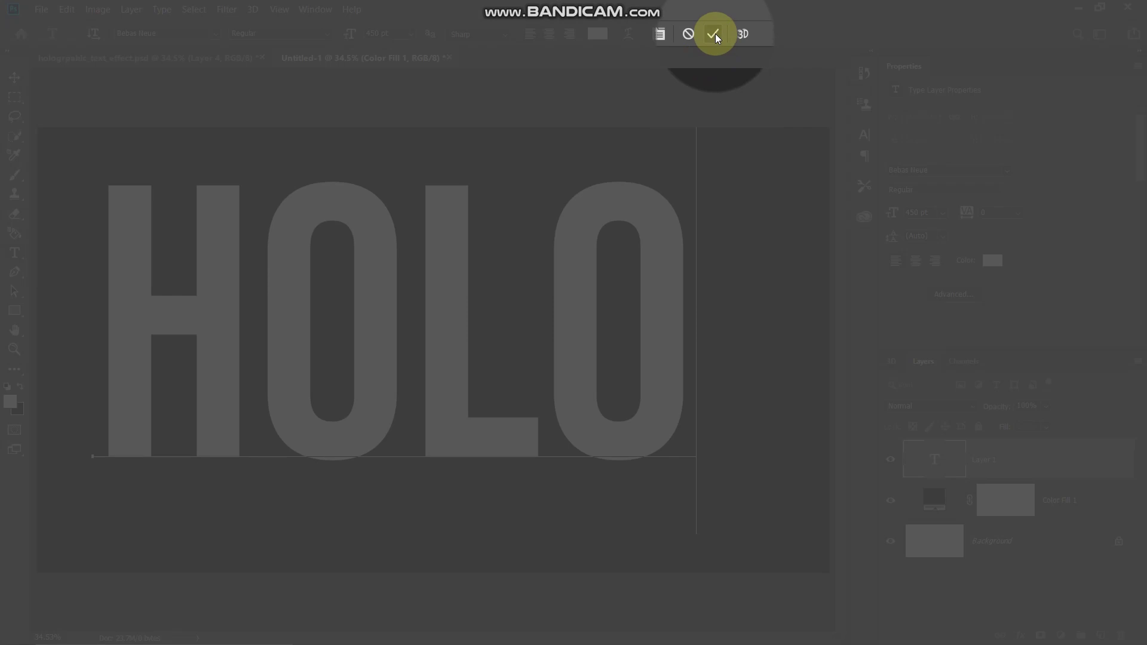
click(713, 34)
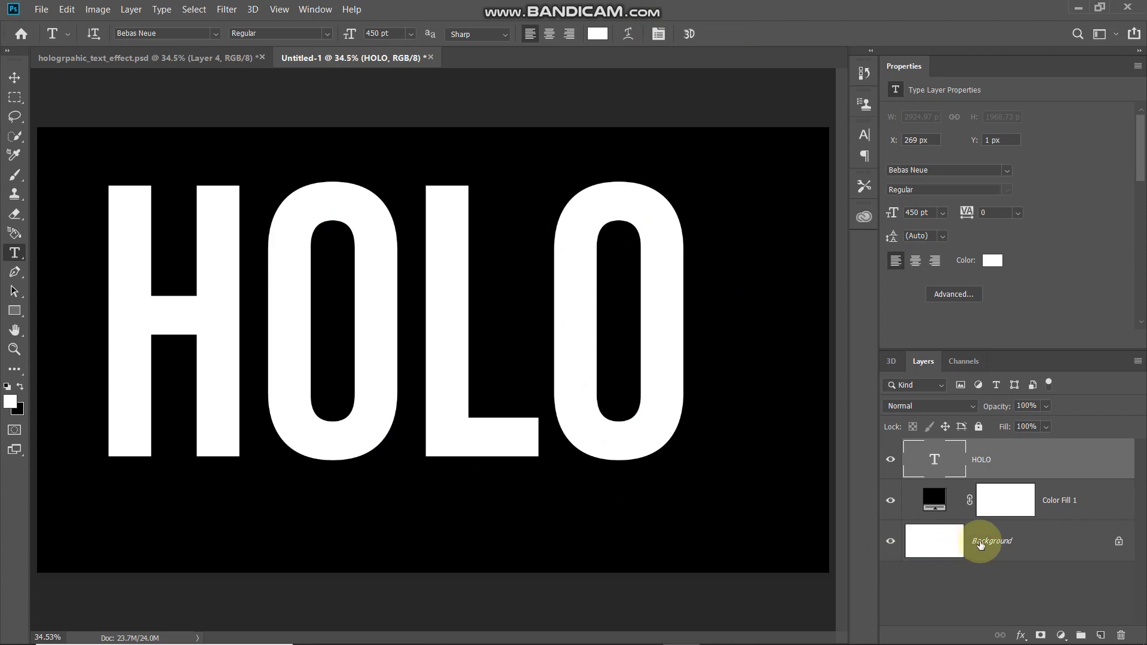
Center the HOLO text horizontally and vertically relative to the Background layer.
ctrl+click(982, 544)
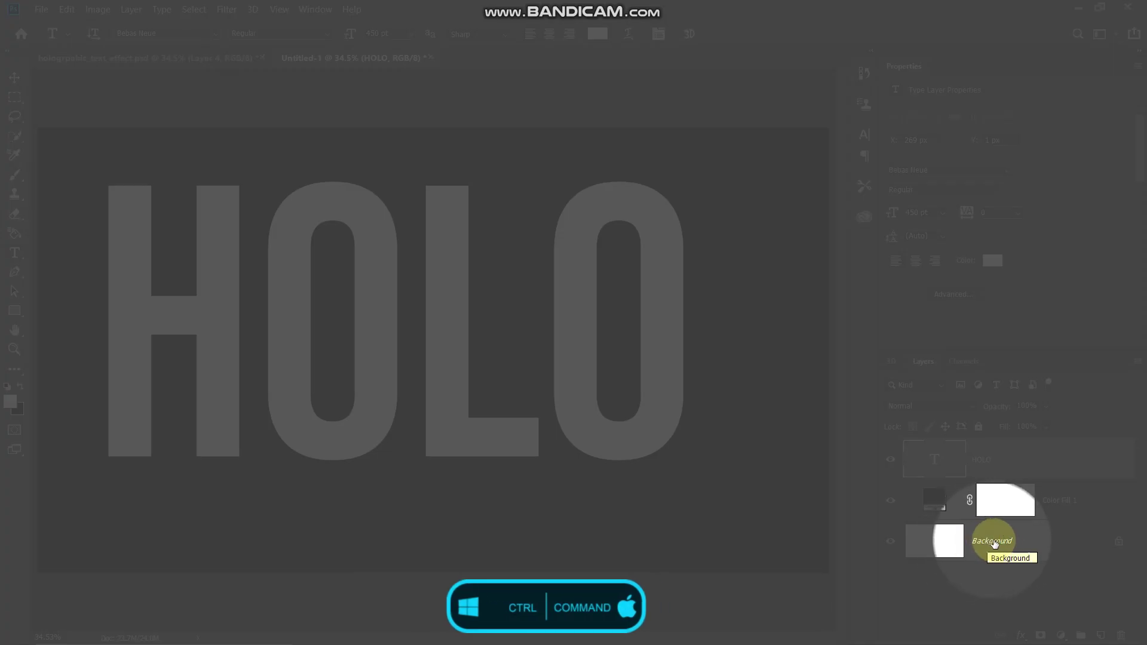
ctrl+click(978, 457)
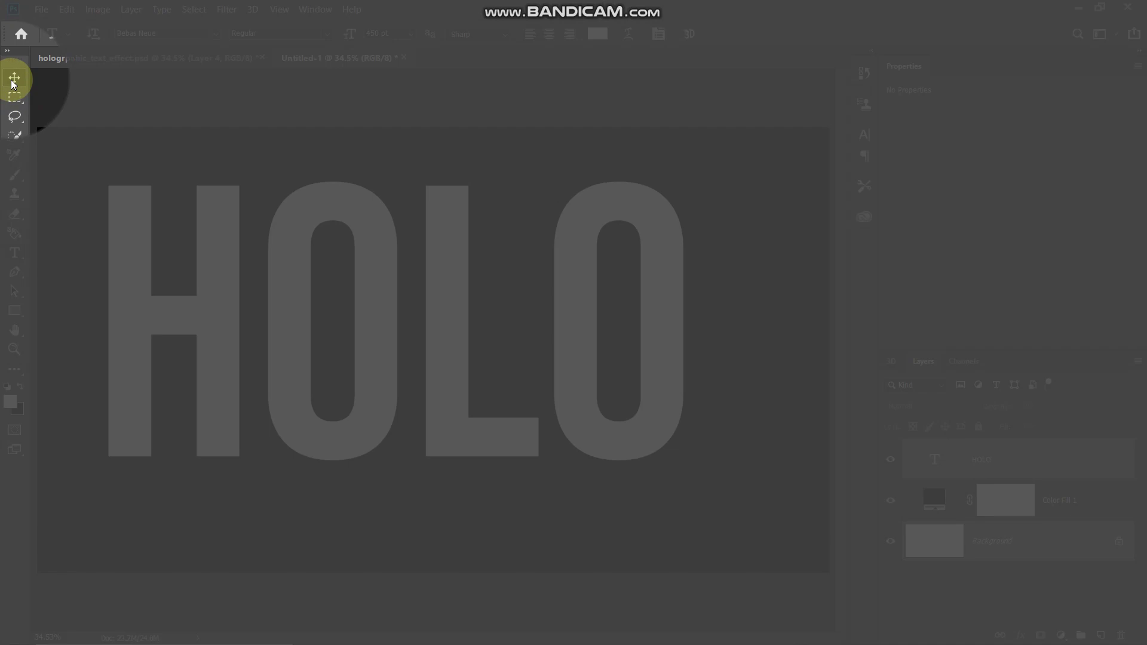
click(19, 80)
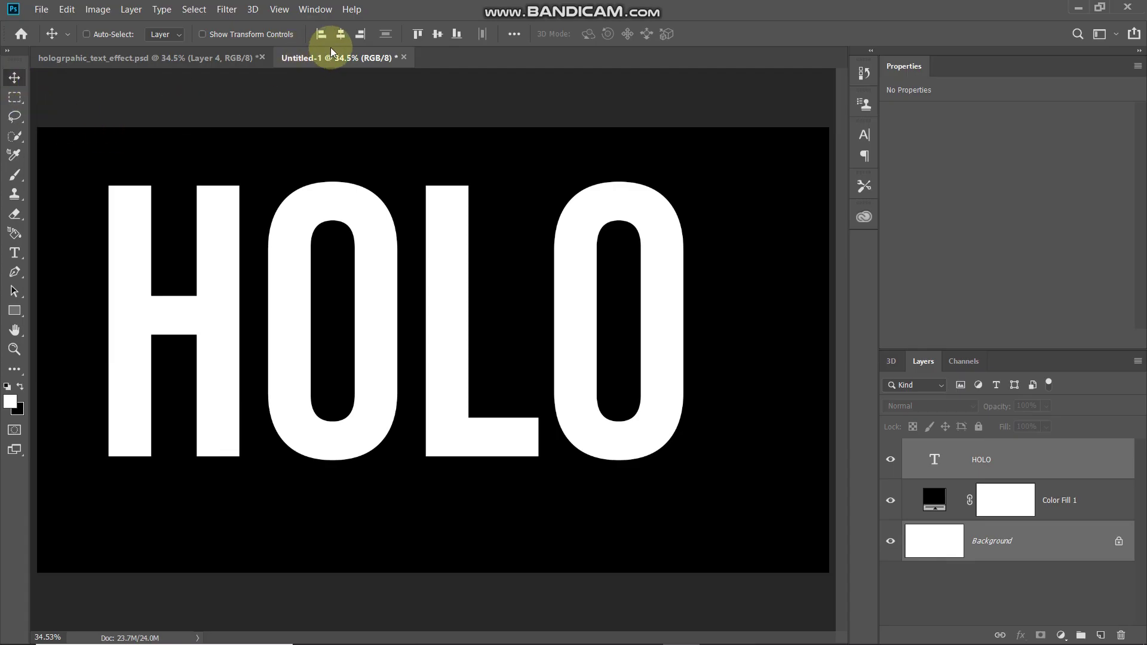
click(343, 37)
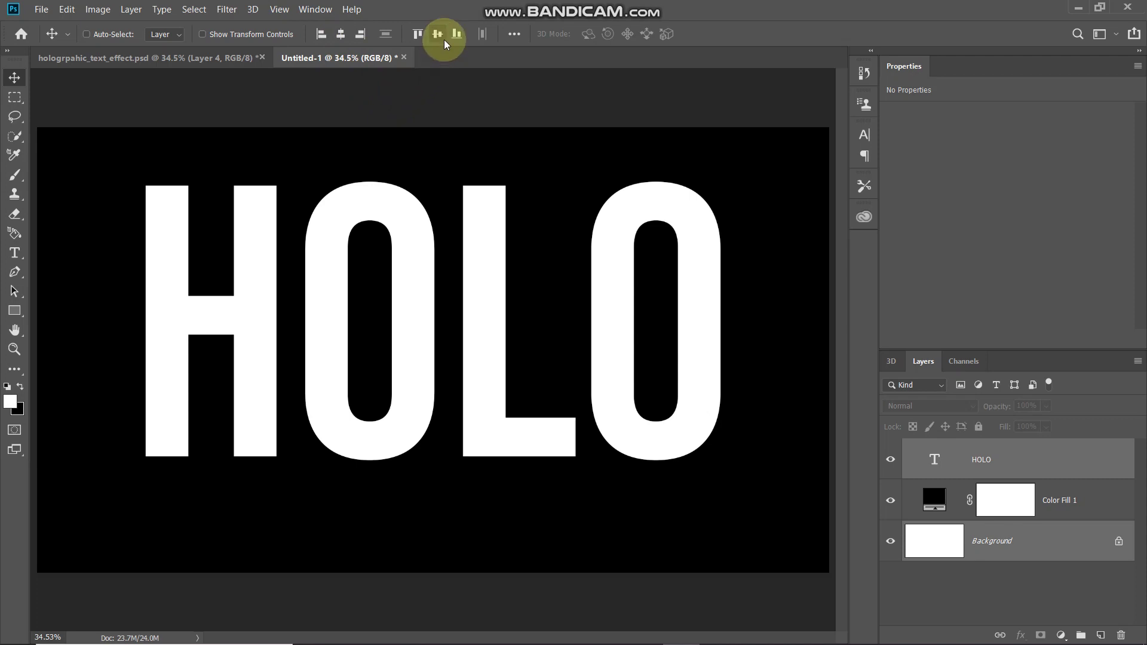
click(442, 38)
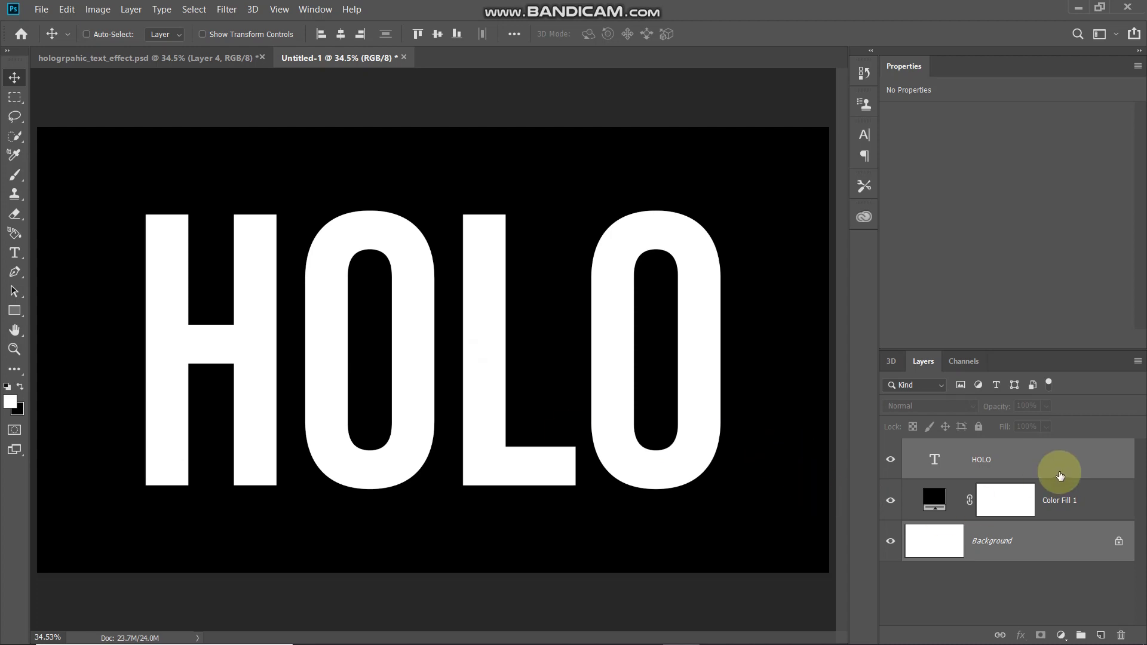
Convert the HOLO text layer to a smart object and set its fill to 0%.
click(1033, 464)
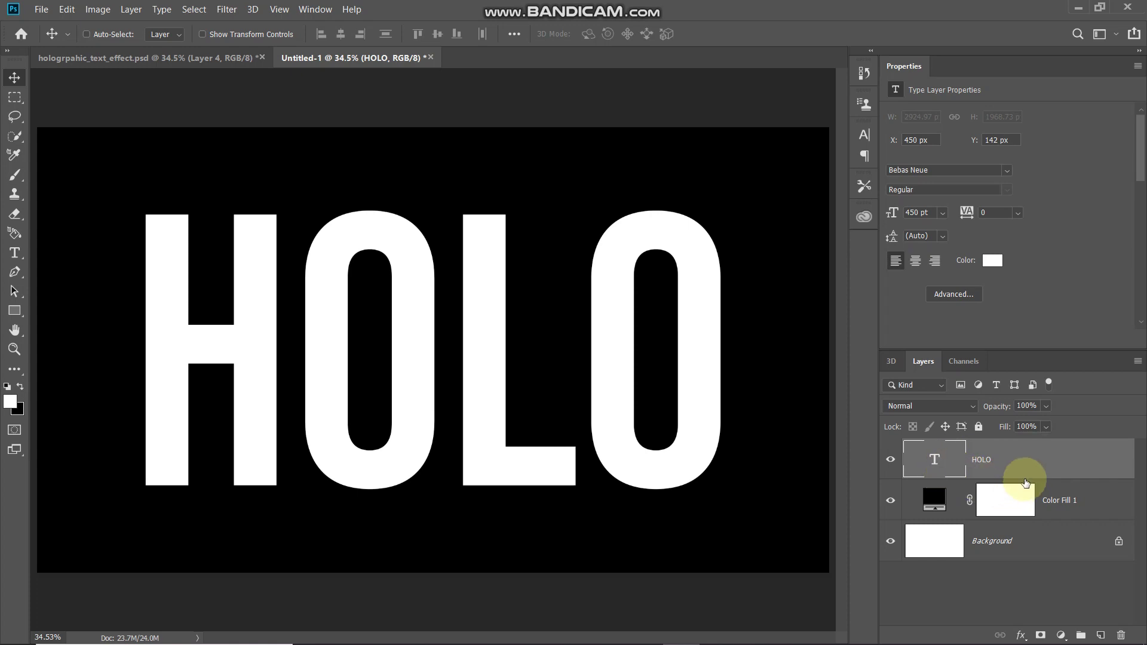
right_click(1037, 462)
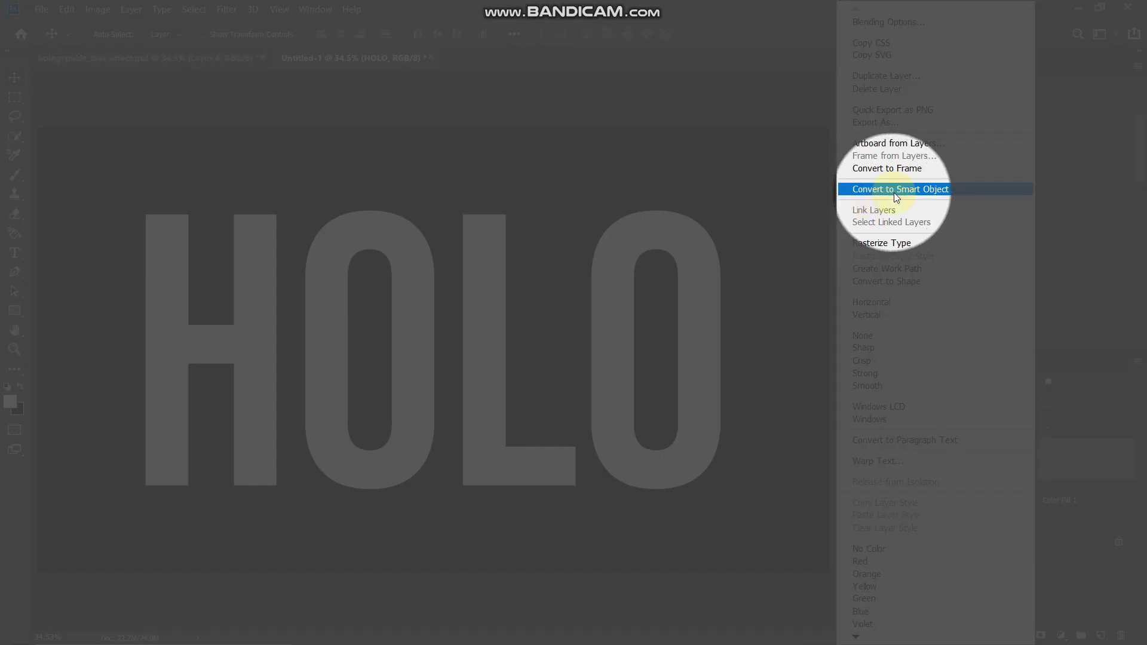
click(907, 192)
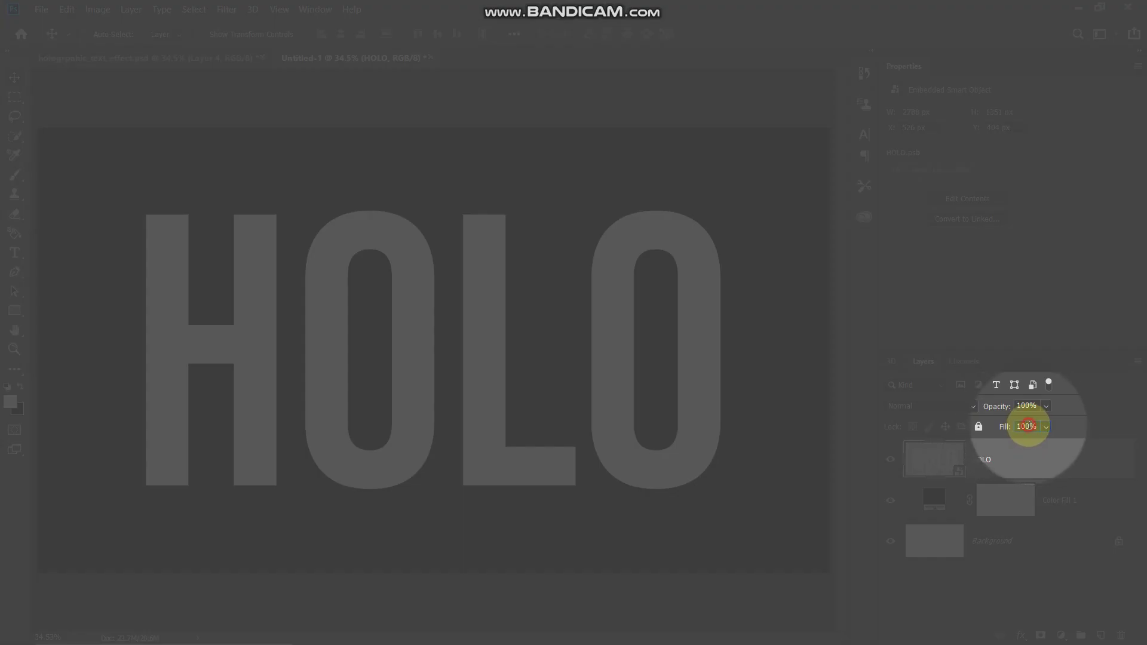
text(0)
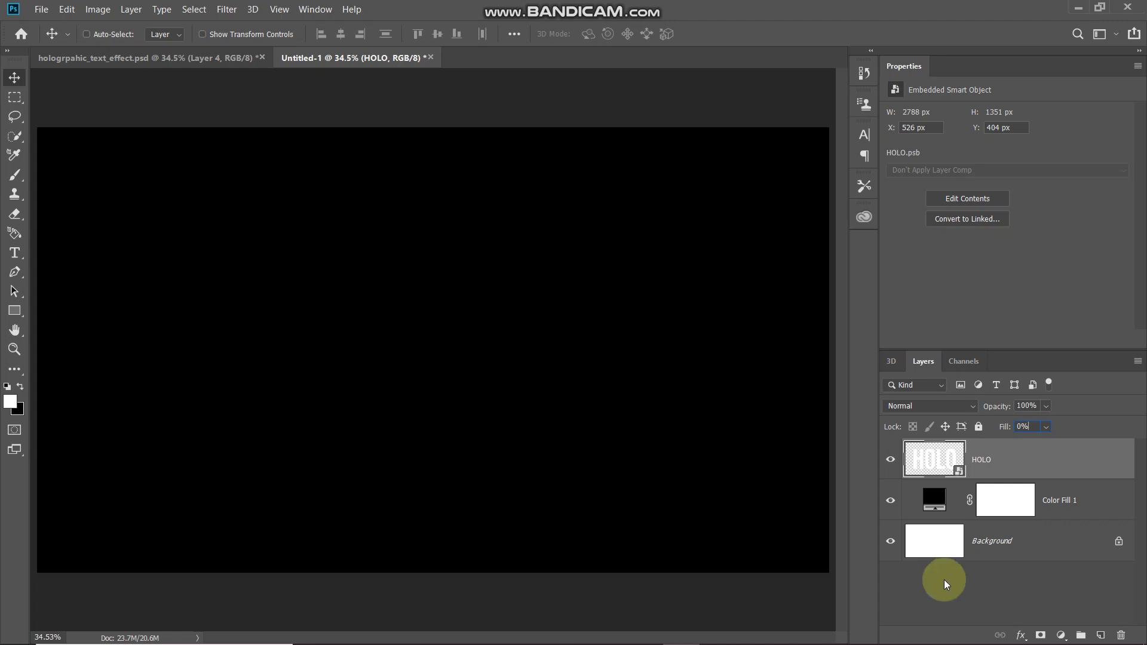
Add a Gradient Overlay to the HOLO layer at 100% opacity and load the Black, White gradient preset.
click(1020, 637)
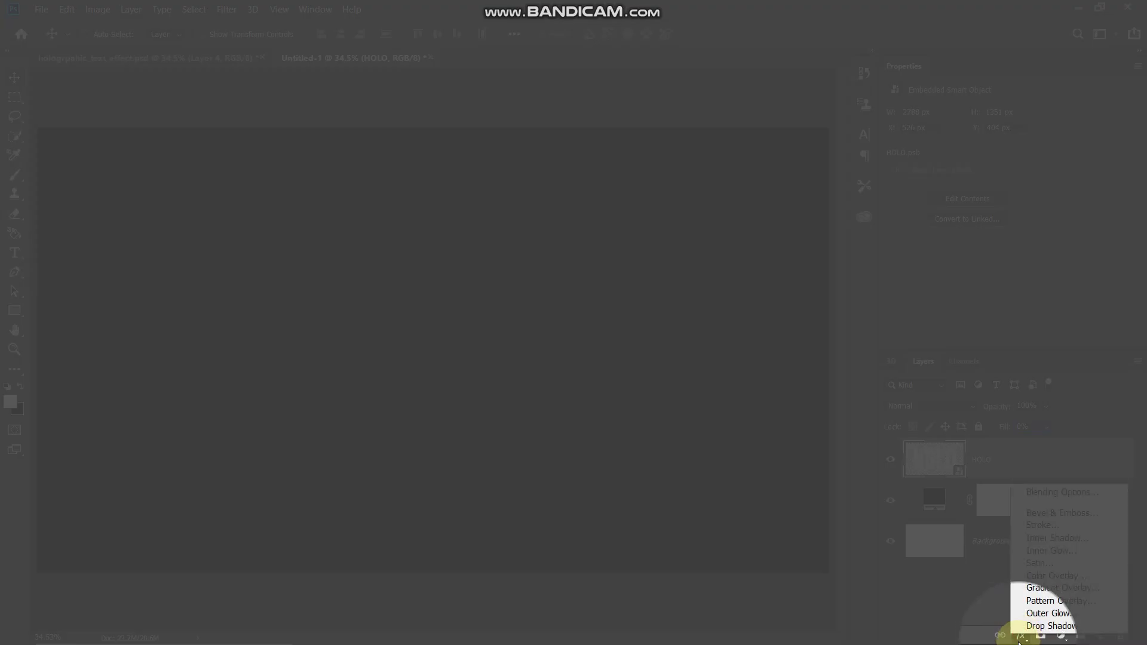
click(1056, 588)
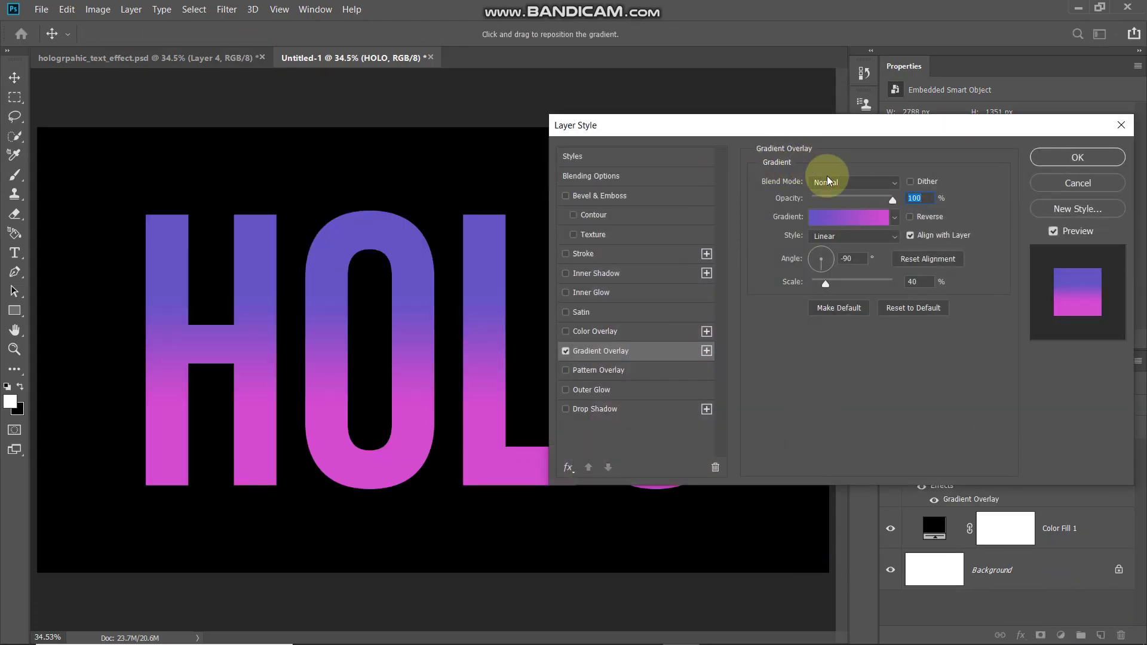
click(924, 199)
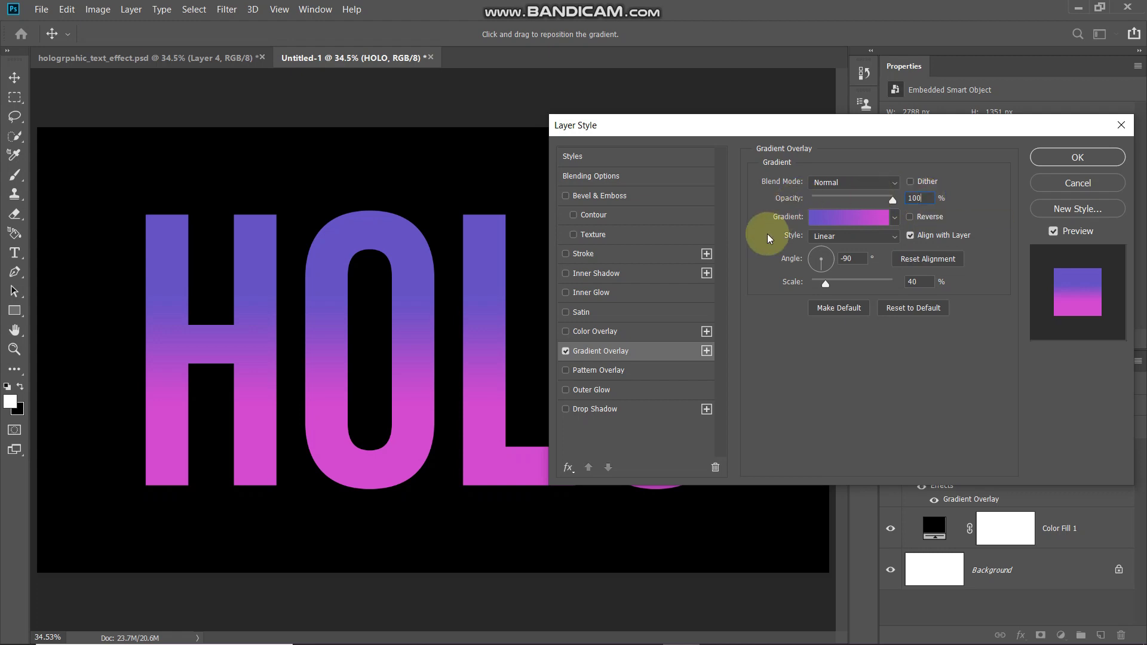
click(843, 215)
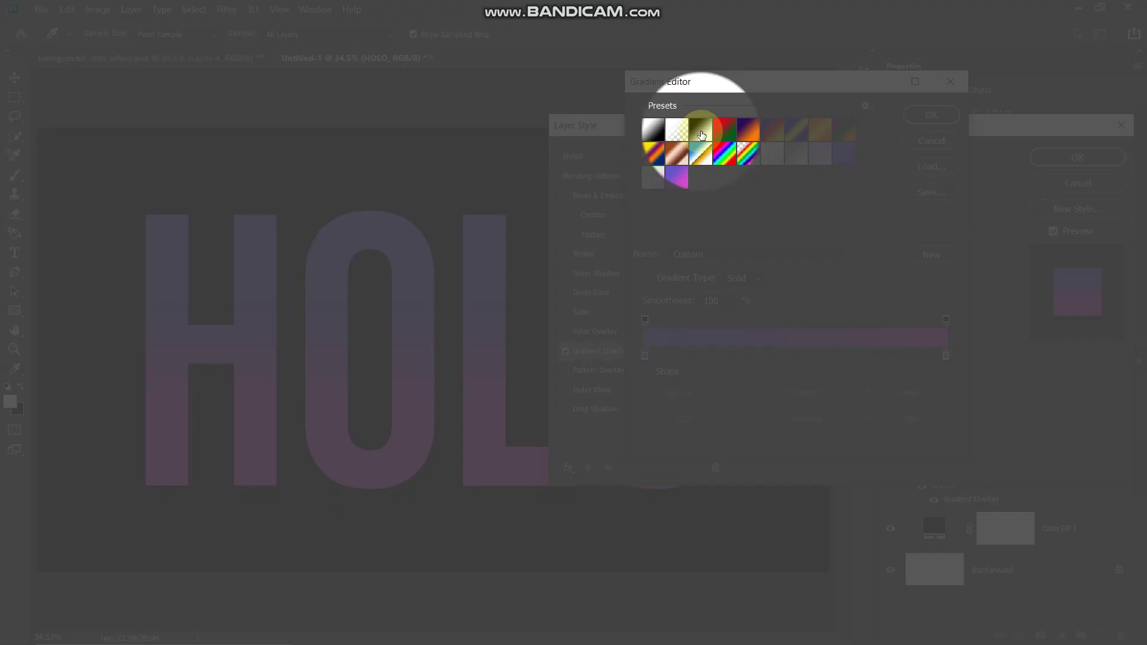
click(701, 135)
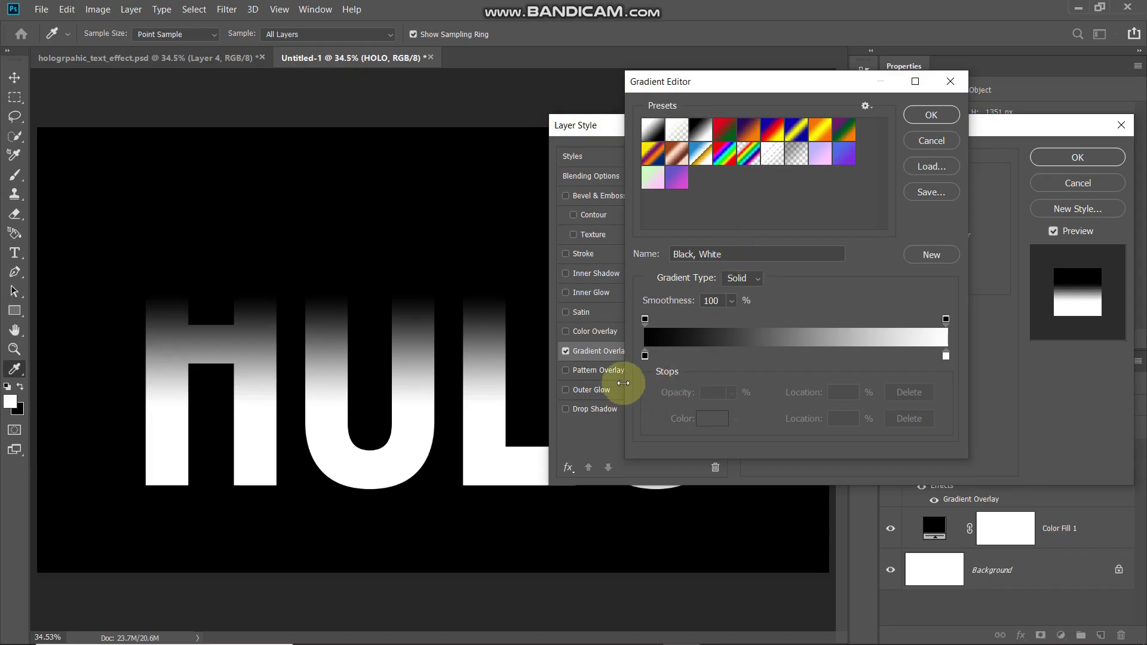
Recolor the gradient's start stop to #6554cc and end stop to #d44ad4, with the overlay at a -90° angle and 40% scale.
double_click(645, 357)
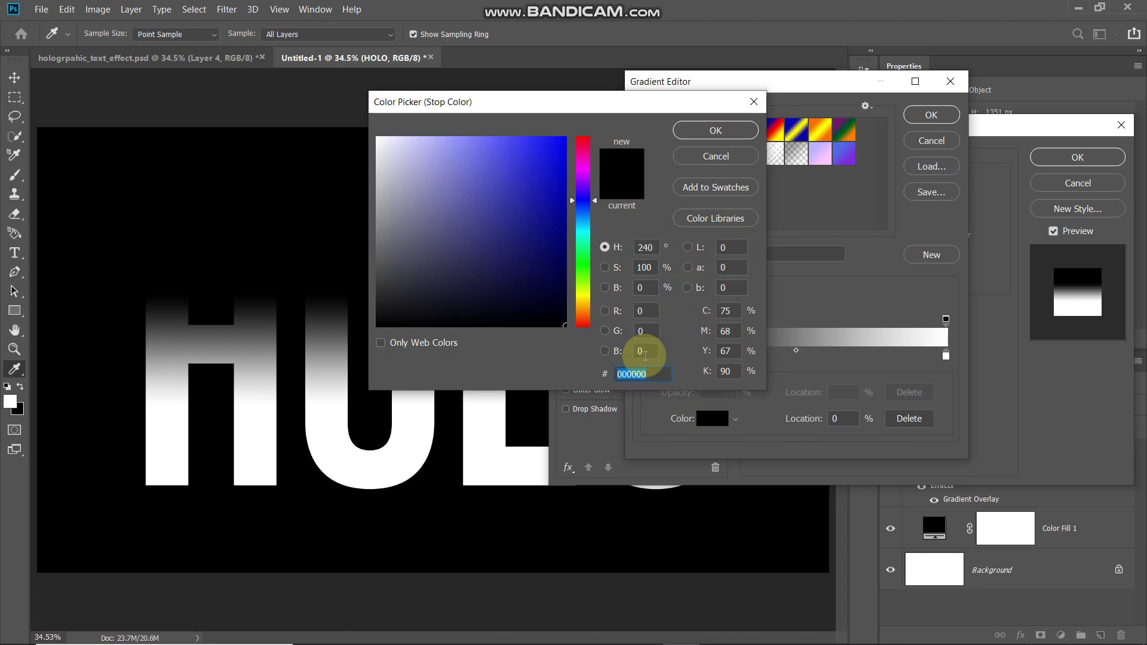
text(6554cc)
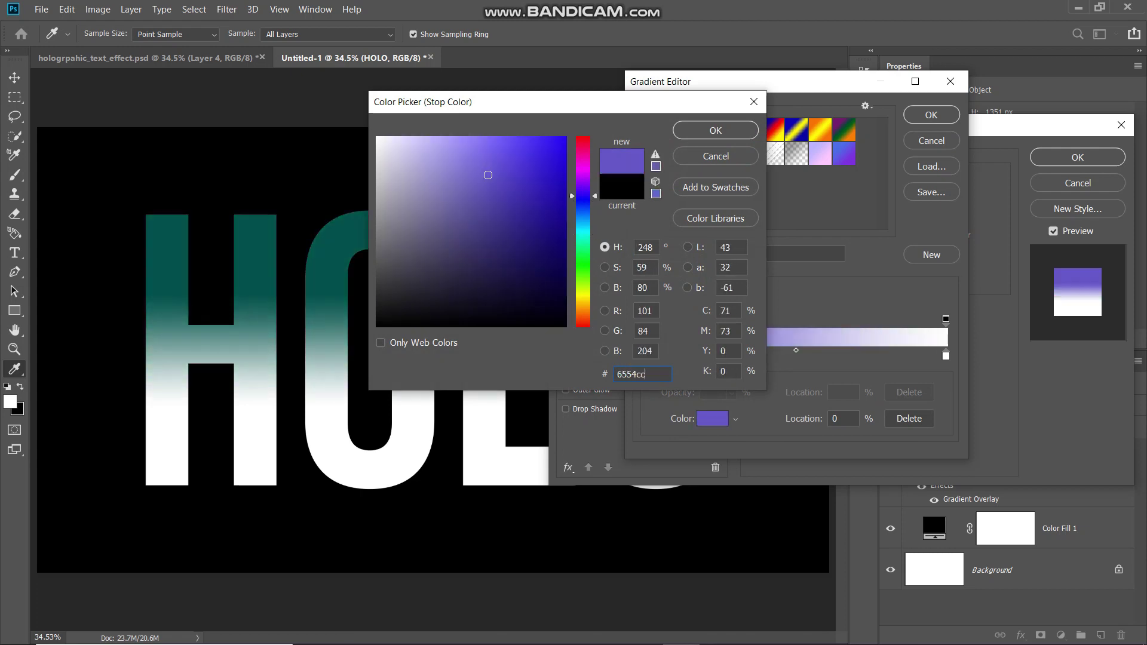
click(702, 131)
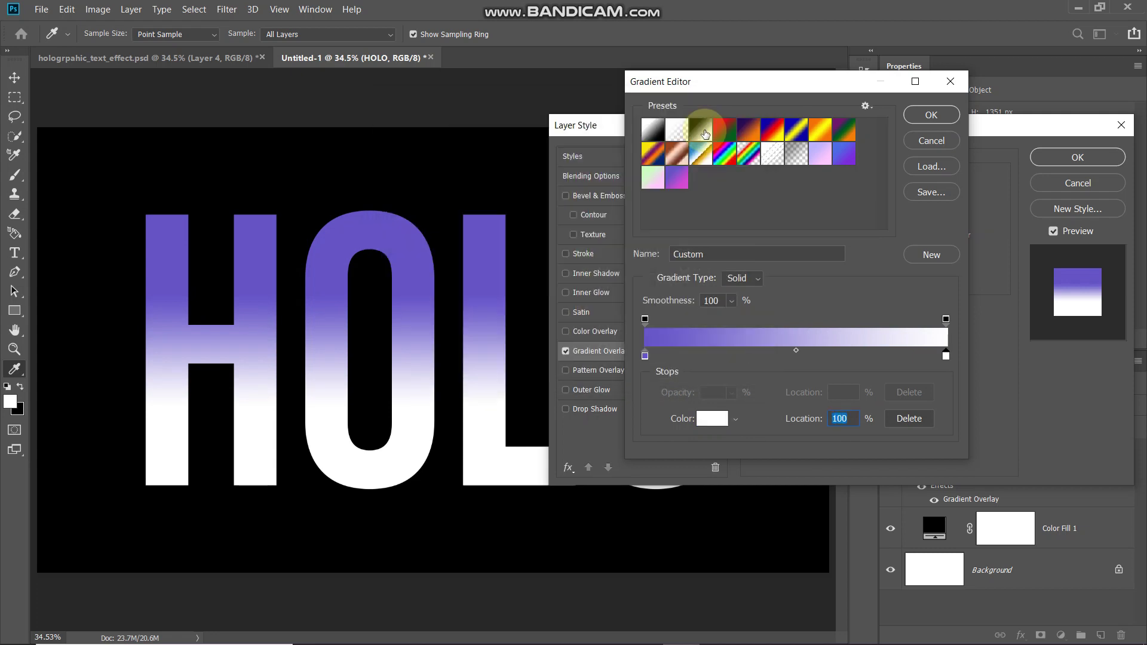
double_click(945, 357)
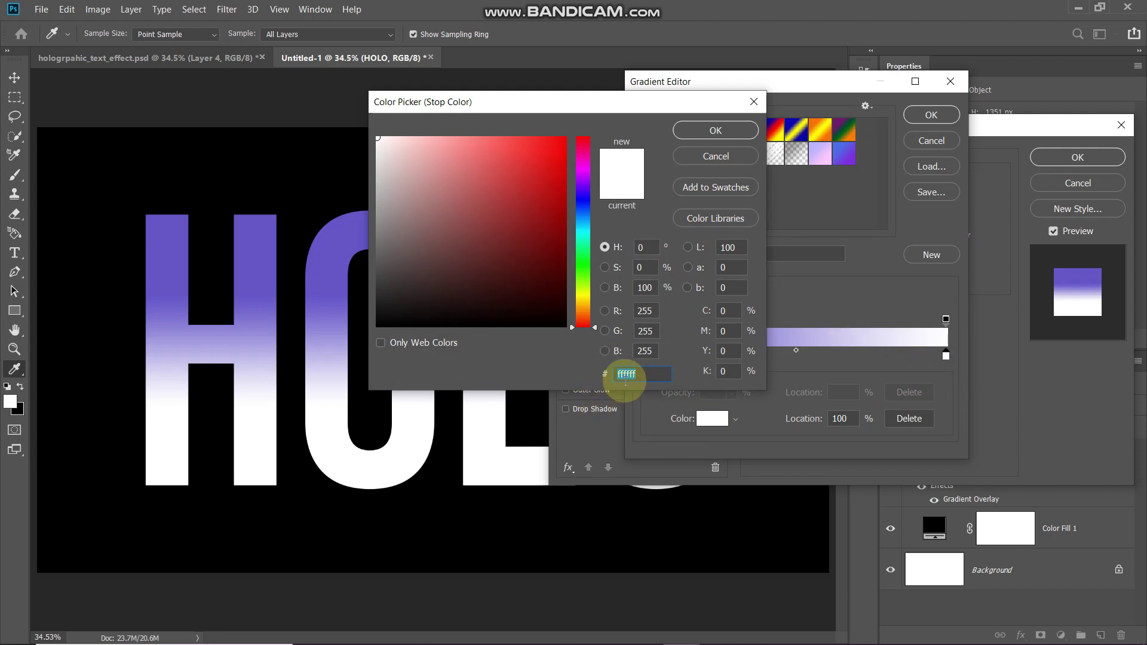
text(d44ad4)
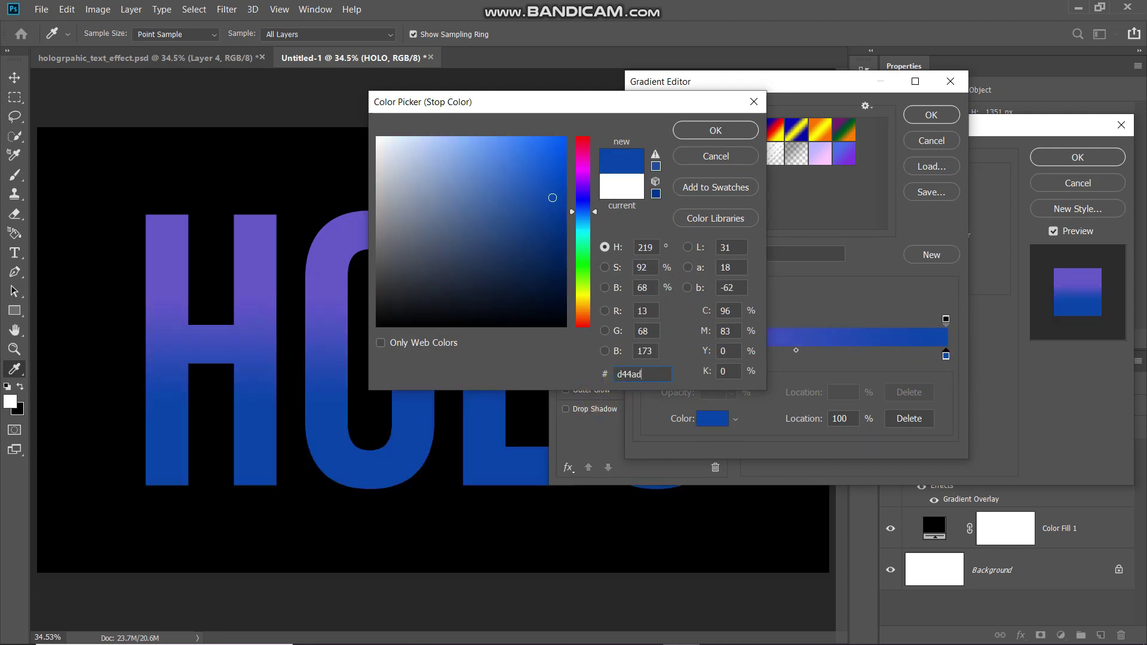
click(715, 131)
click(938, 121)
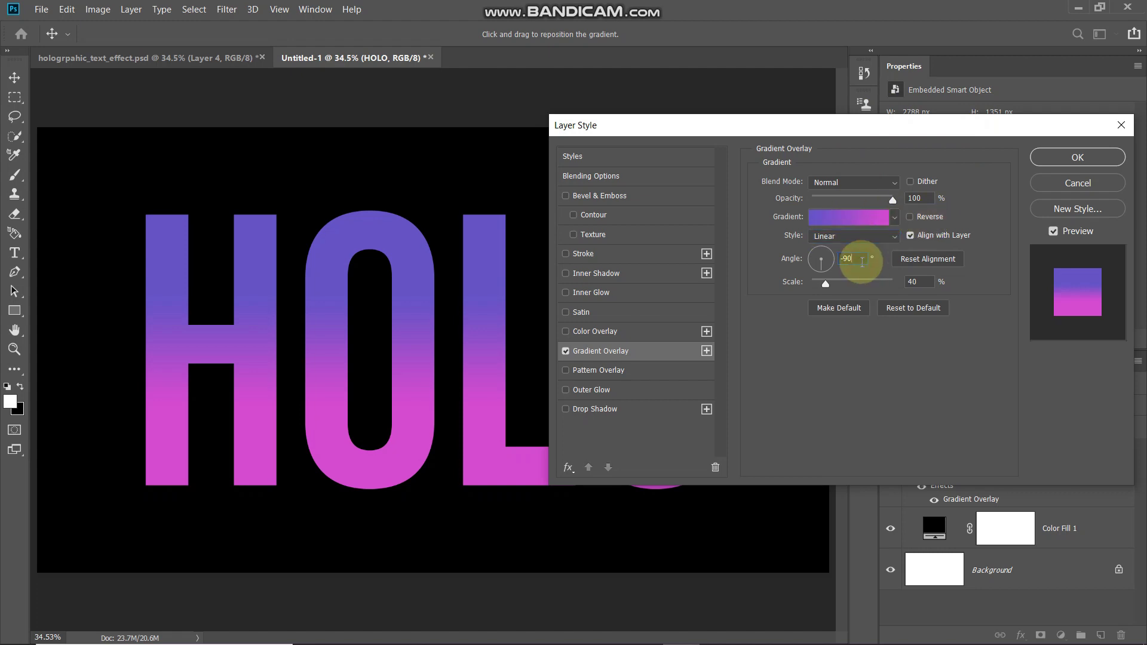
click(927, 281)
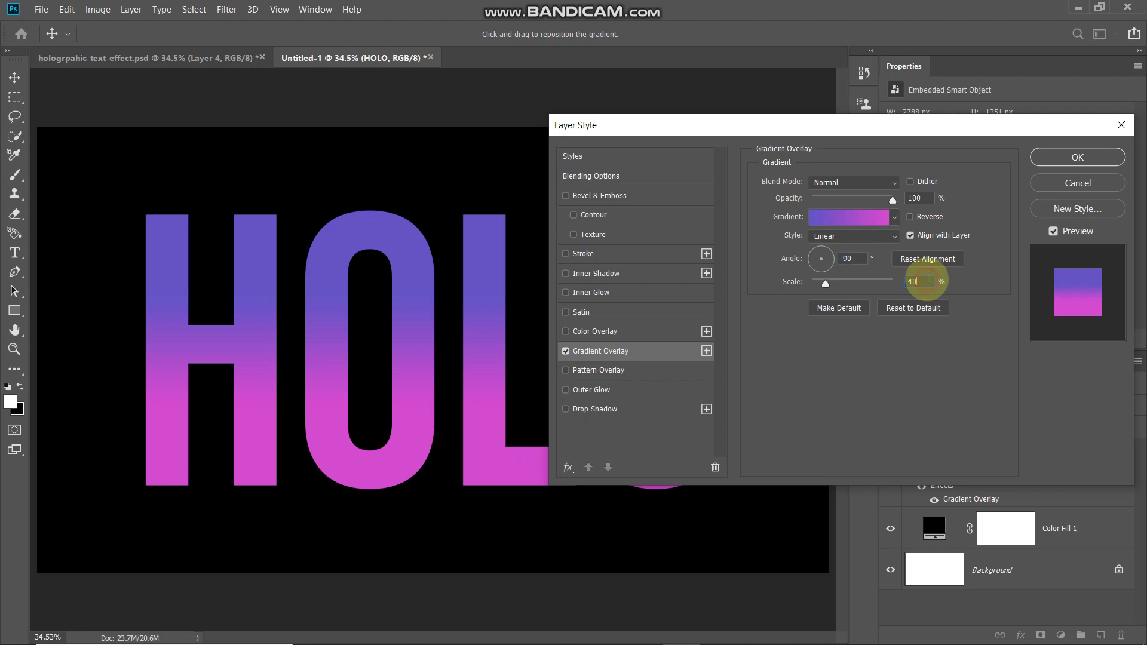
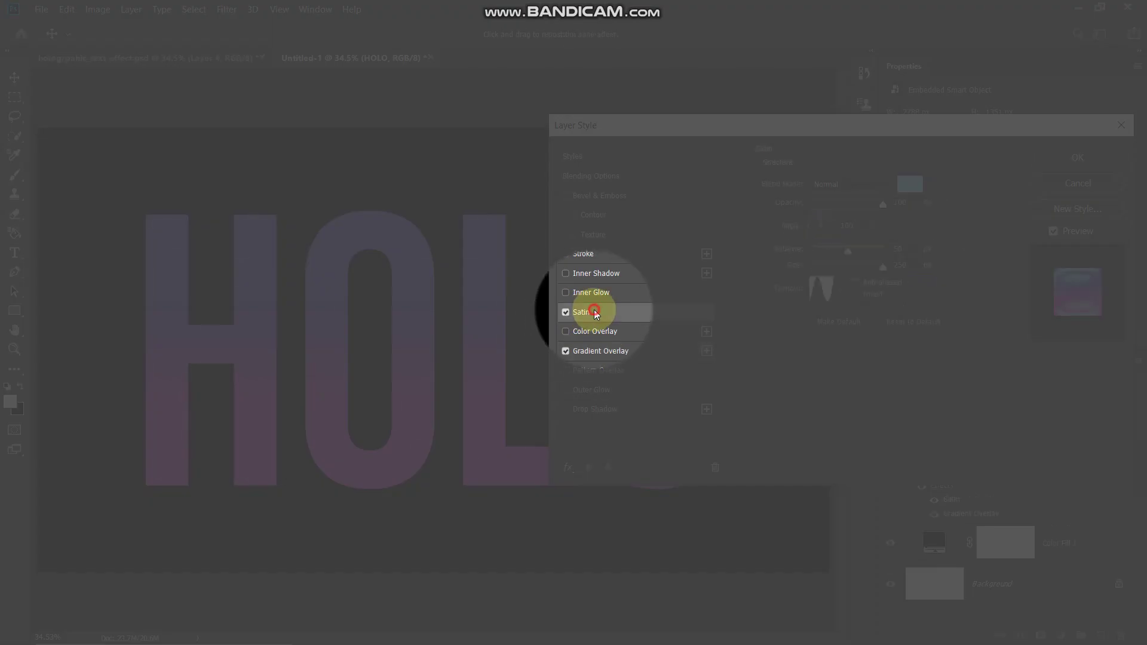
Enable the Satin effect on the HOLO layer and set its color to #fdffb6.
click(589, 314)
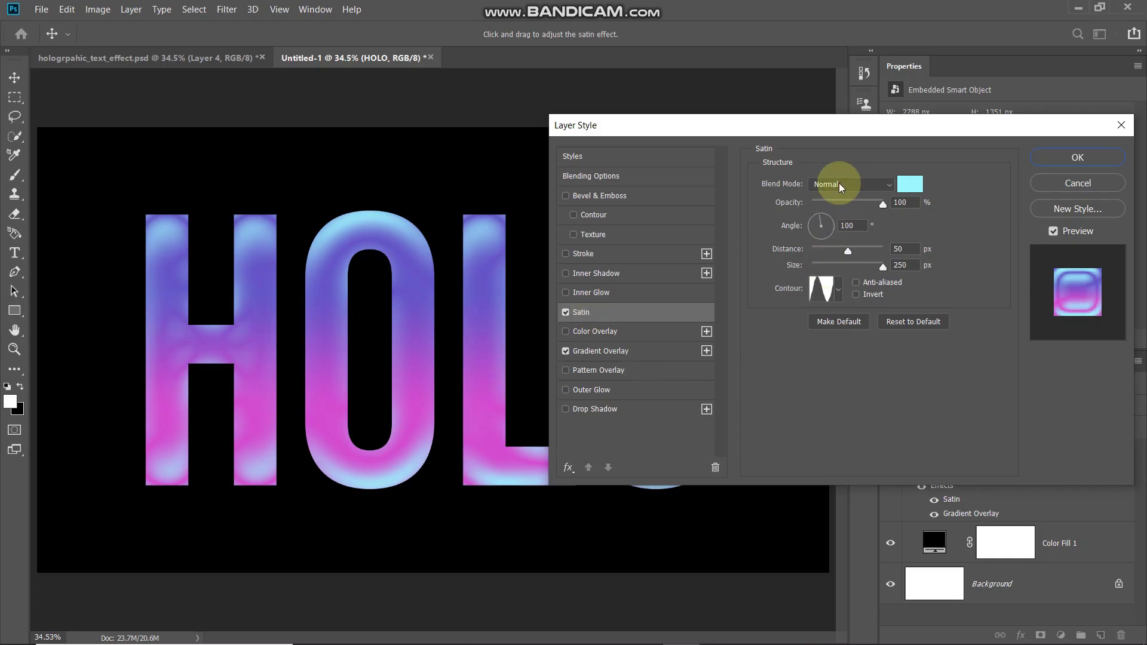
click(910, 185)
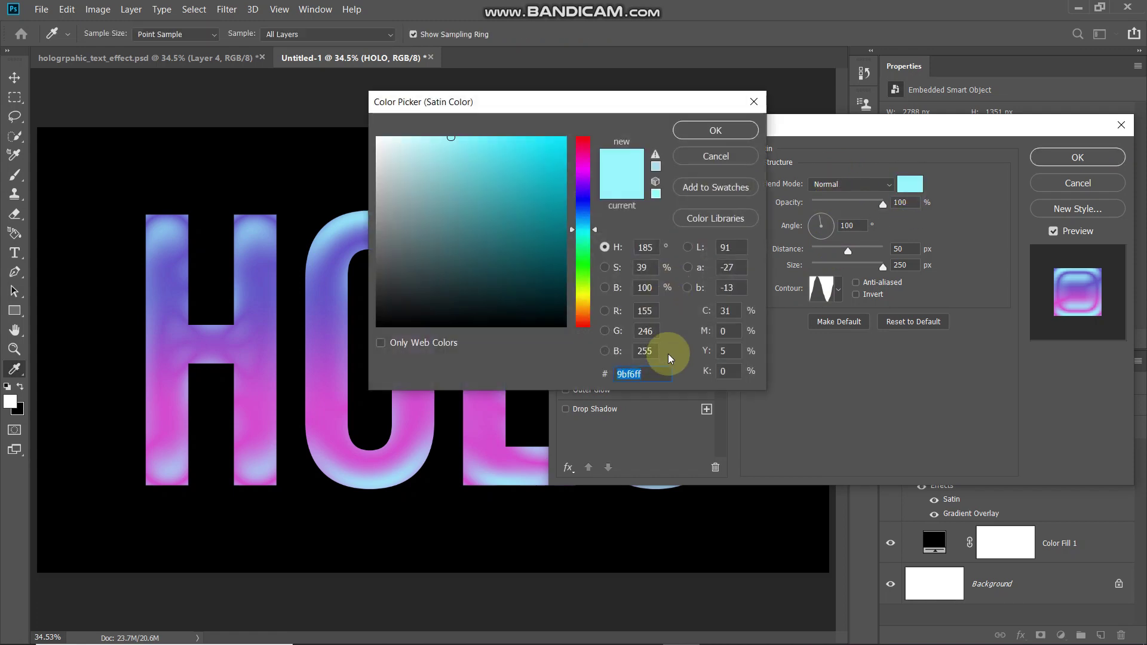
text(fdffb6)
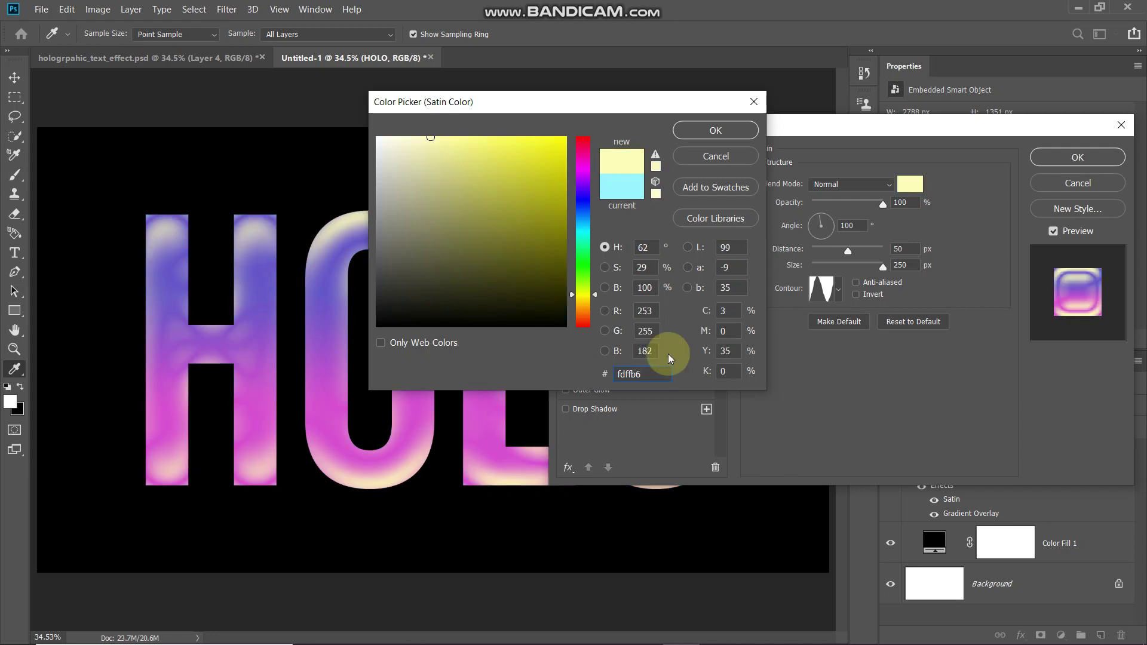
key(Return)
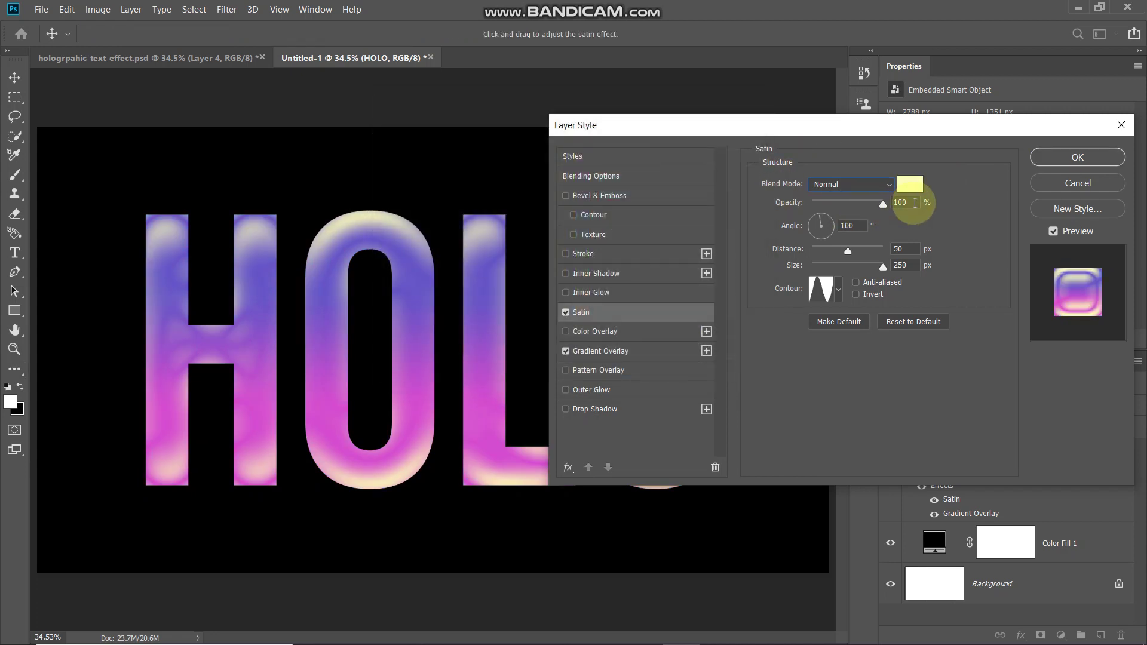
Set the Satin angle to 0°, distance to 78 px and size to 250 px, with the Ring contour.
double_click(858, 228)
text(0)
key(Tab)
text(78)
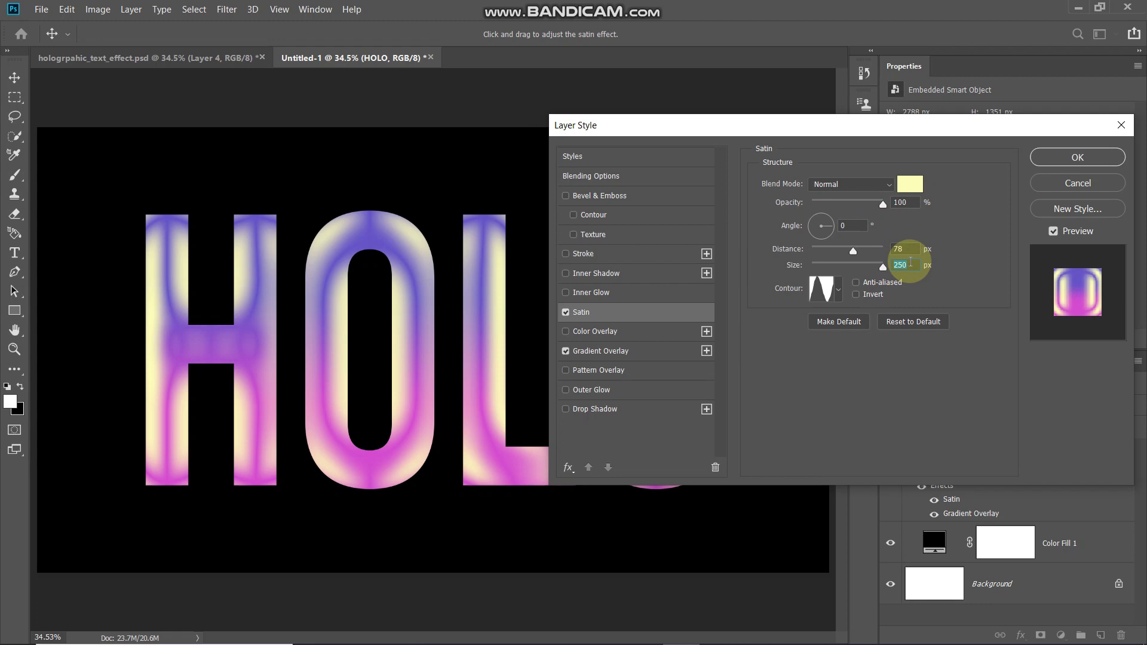
click(837, 293)
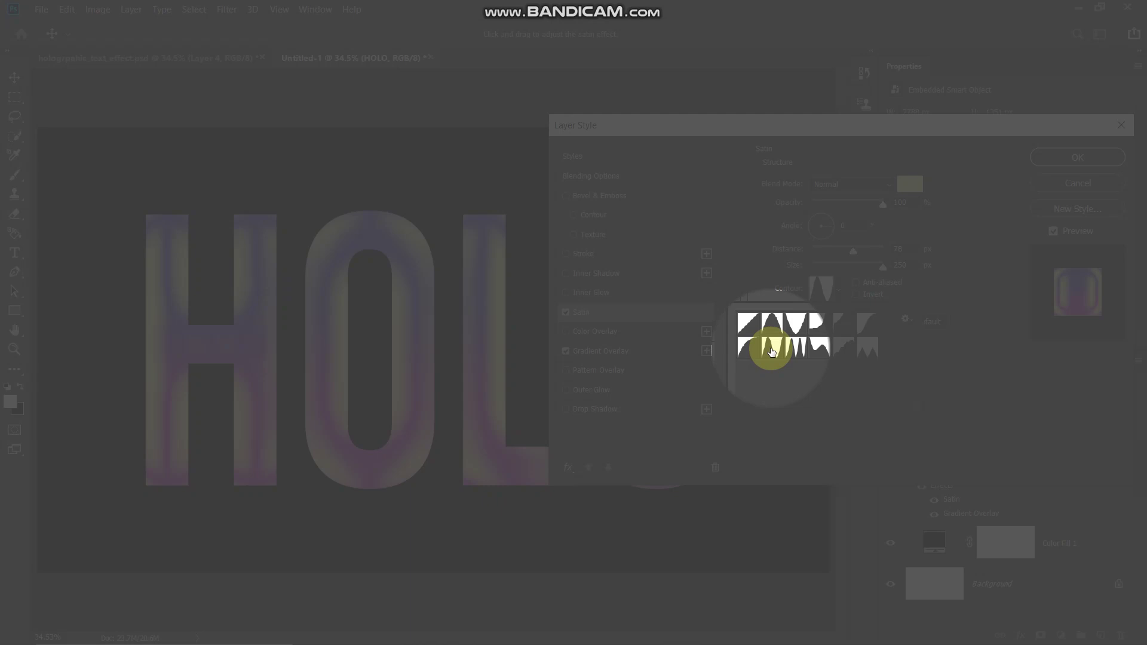
double_click(771, 351)
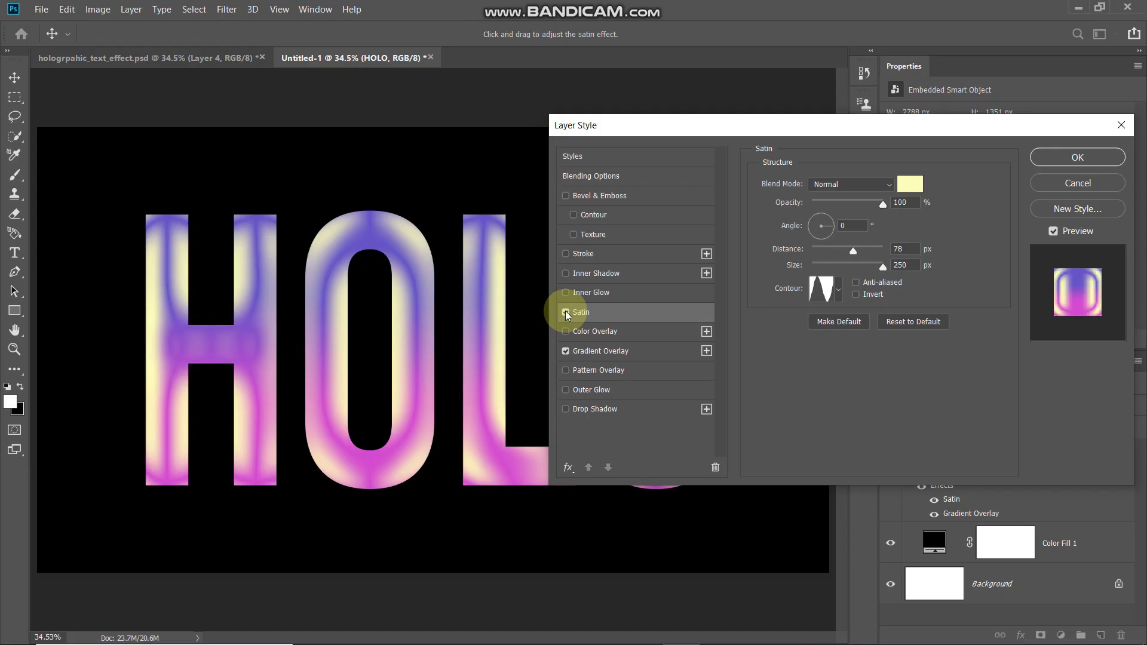
Turn the Satin effect off and back on to compare the text with and without it.
click(566, 312)
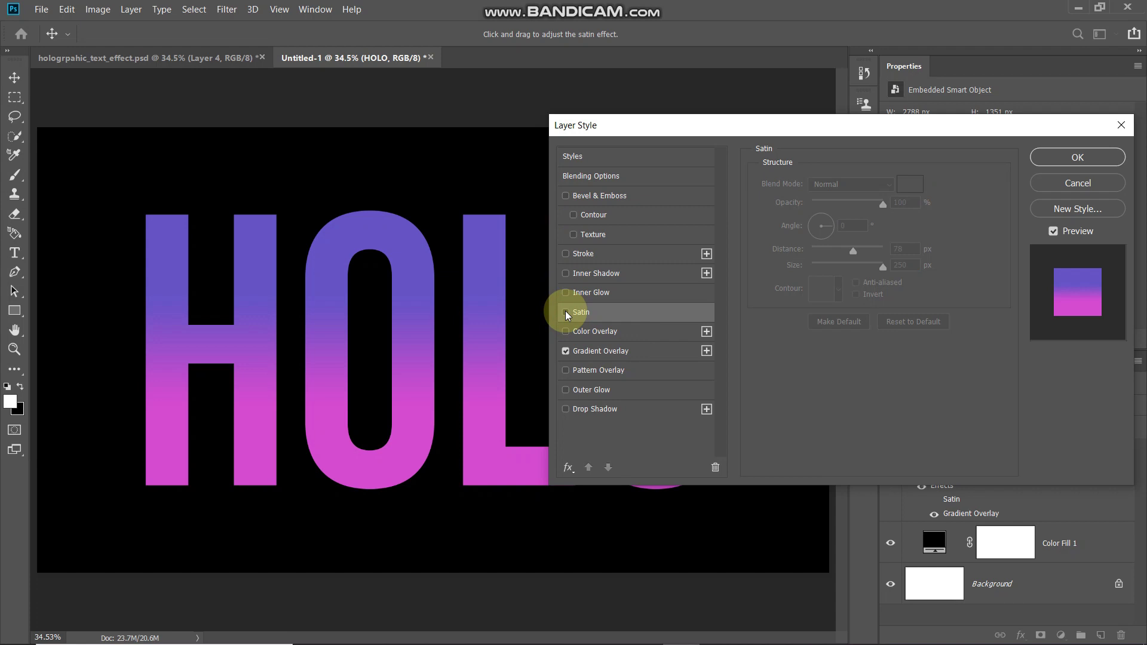
click(566, 312)
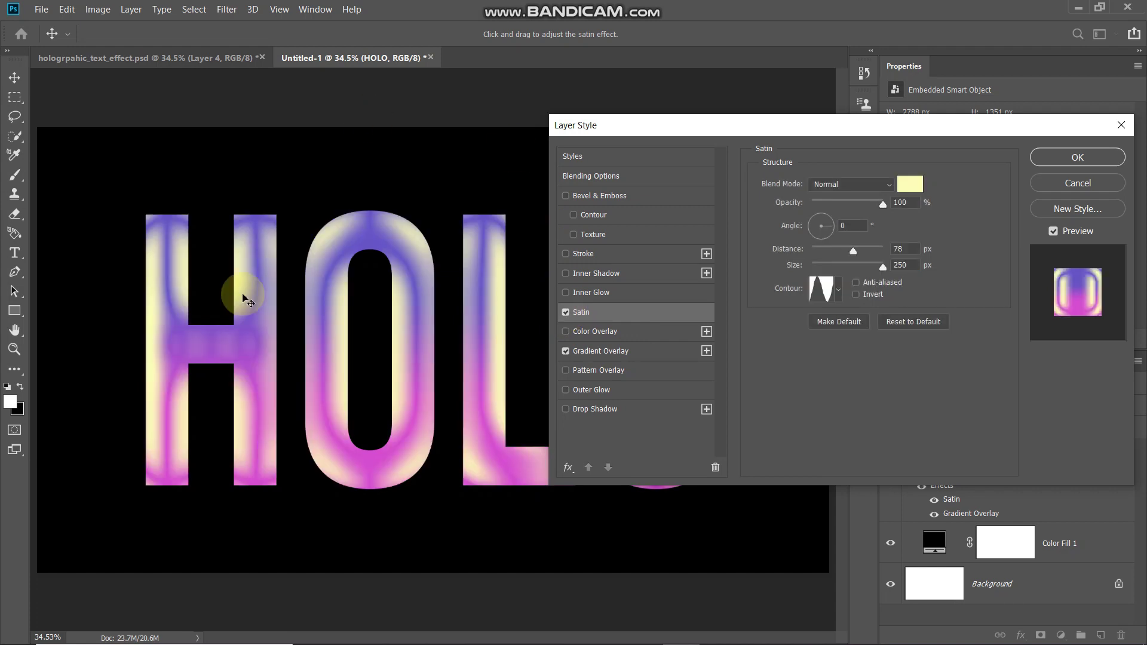
click(268, 399)
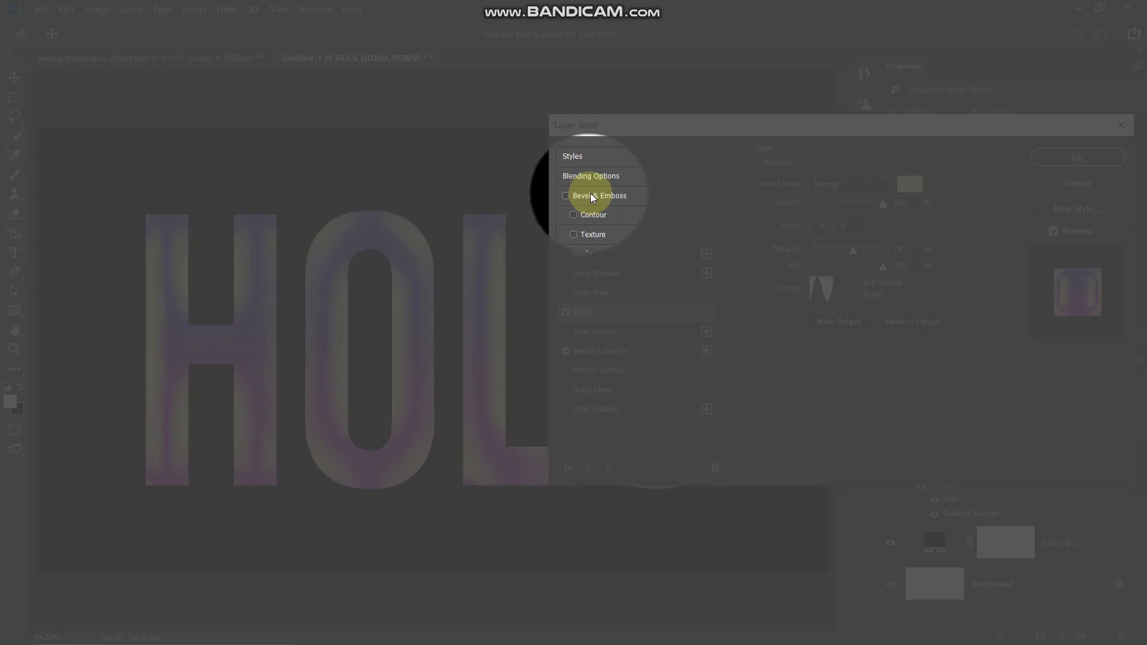
Add Bevel & Emboss with Inner Bevel style, Smooth technique, 600% depth, Up direction, 150 px size and 5 px soften.
click(591, 195)
click(845, 183)
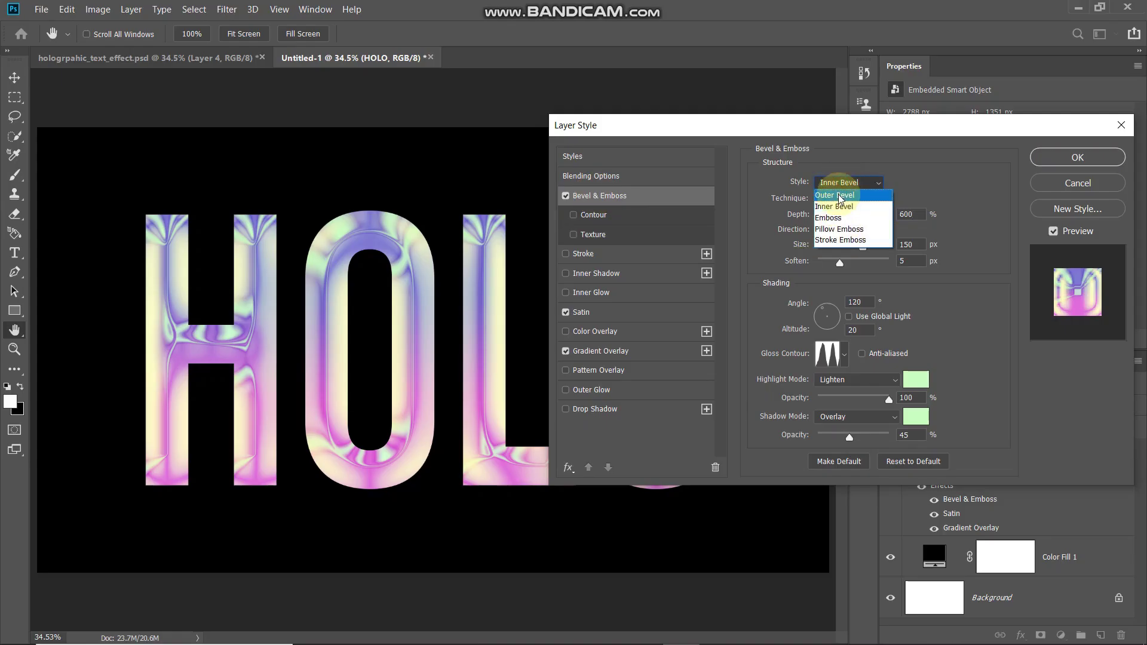
click(839, 202)
click(840, 204)
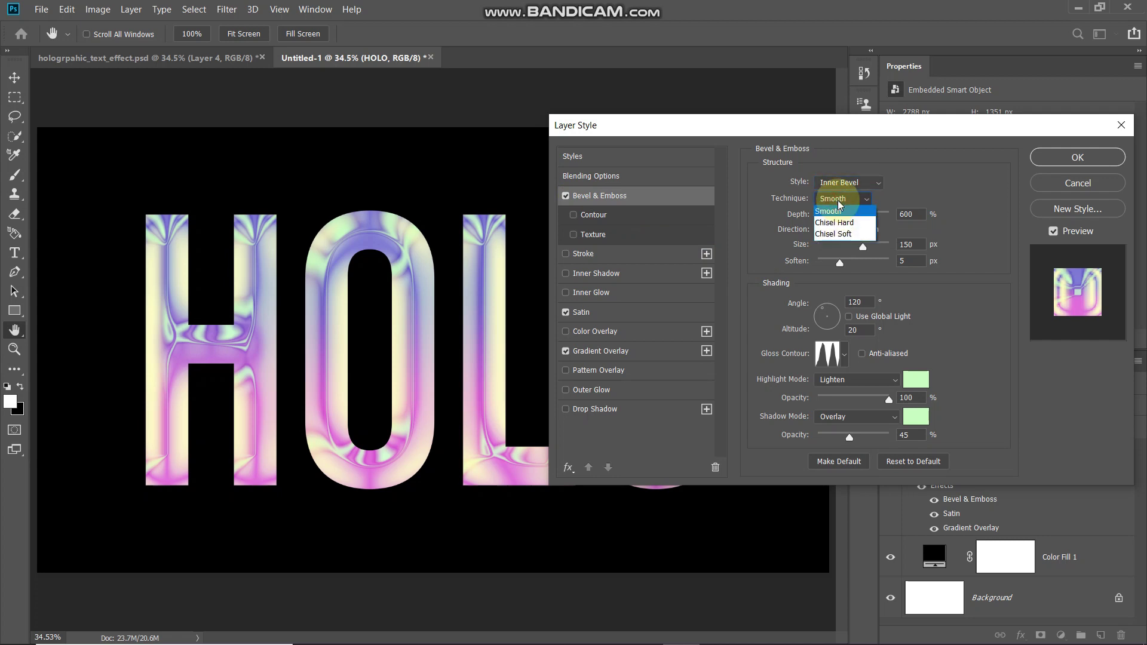
click(833, 215)
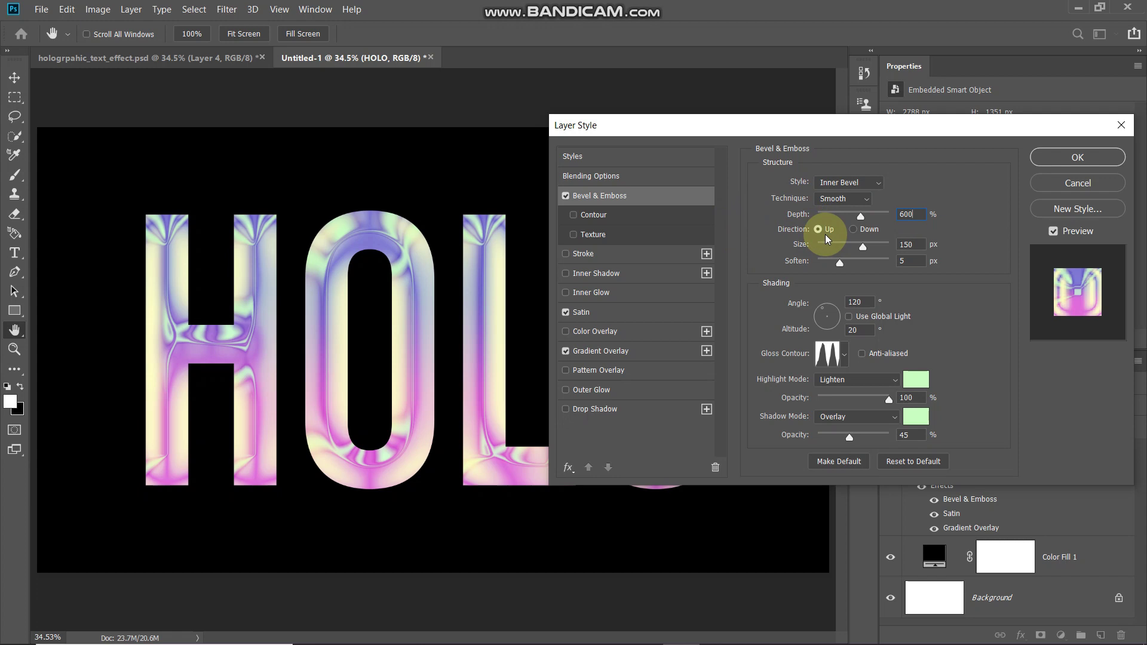
click(917, 245)
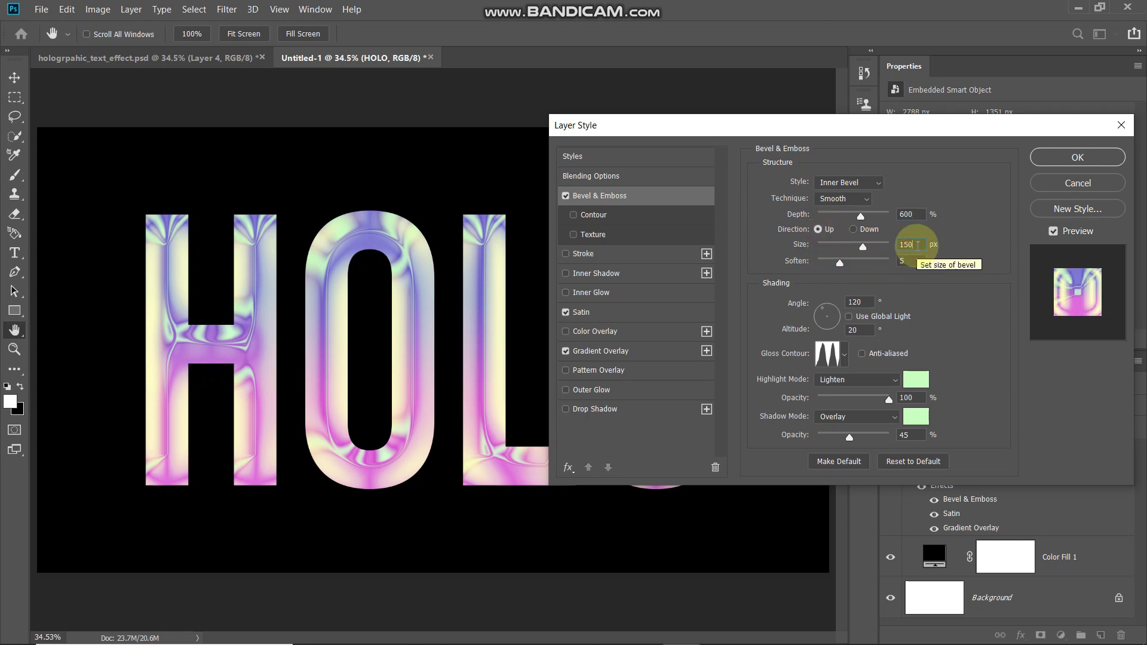
click(914, 260)
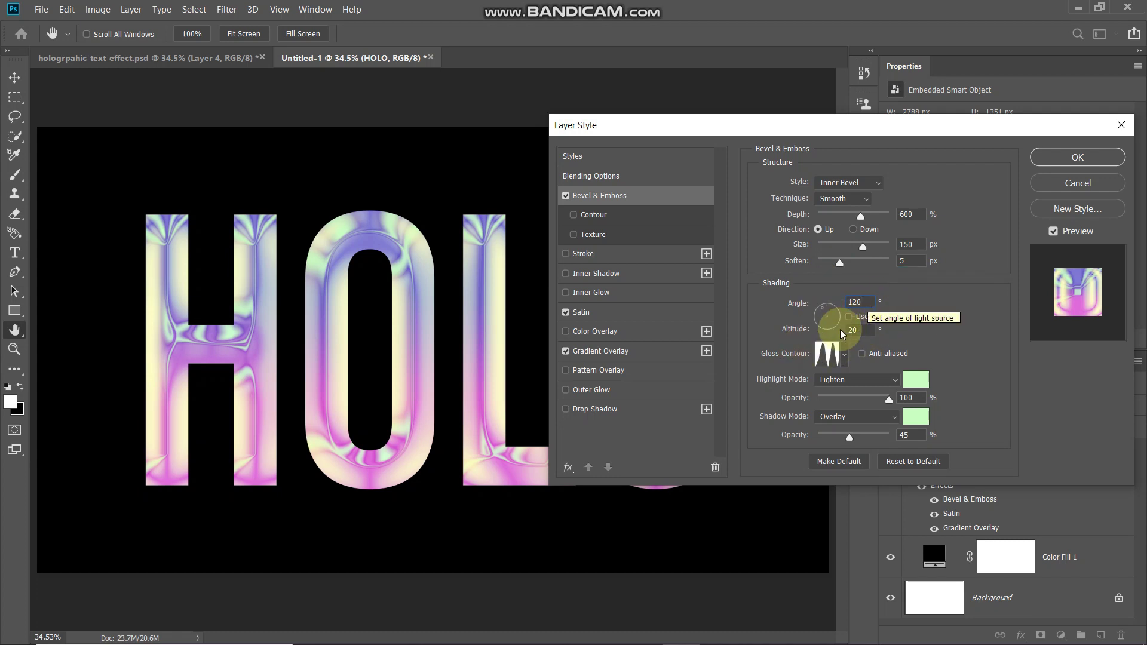
Set the bevel shading to a 120° angle and 20° altitude, using the Ring - Double gloss contour.
click(866, 329)
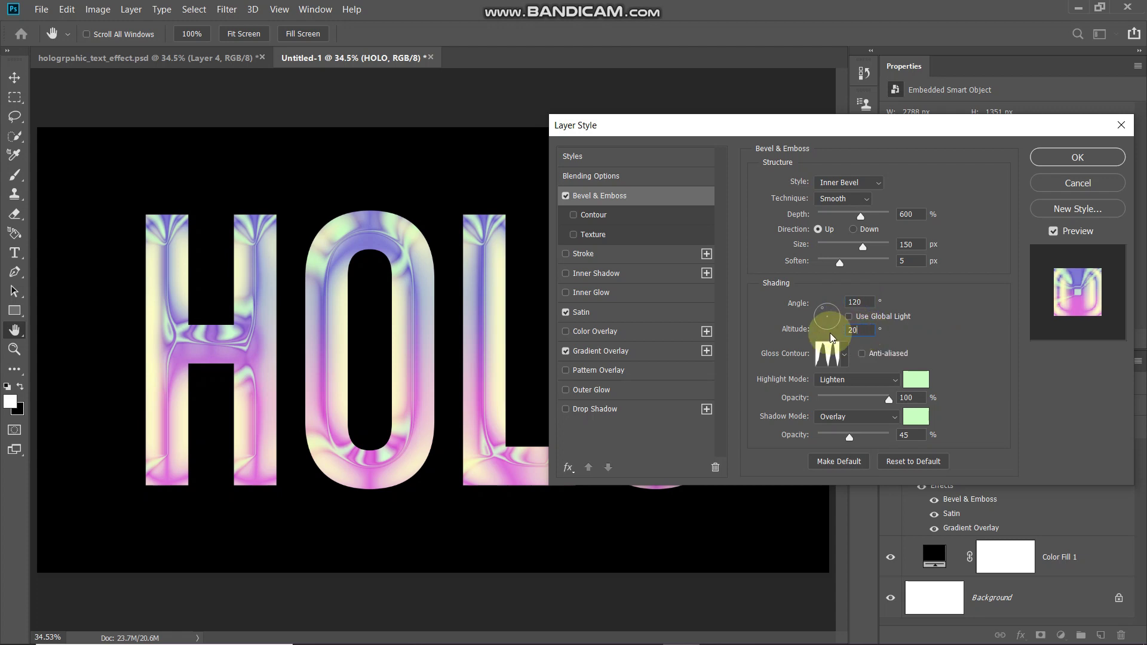
click(844, 358)
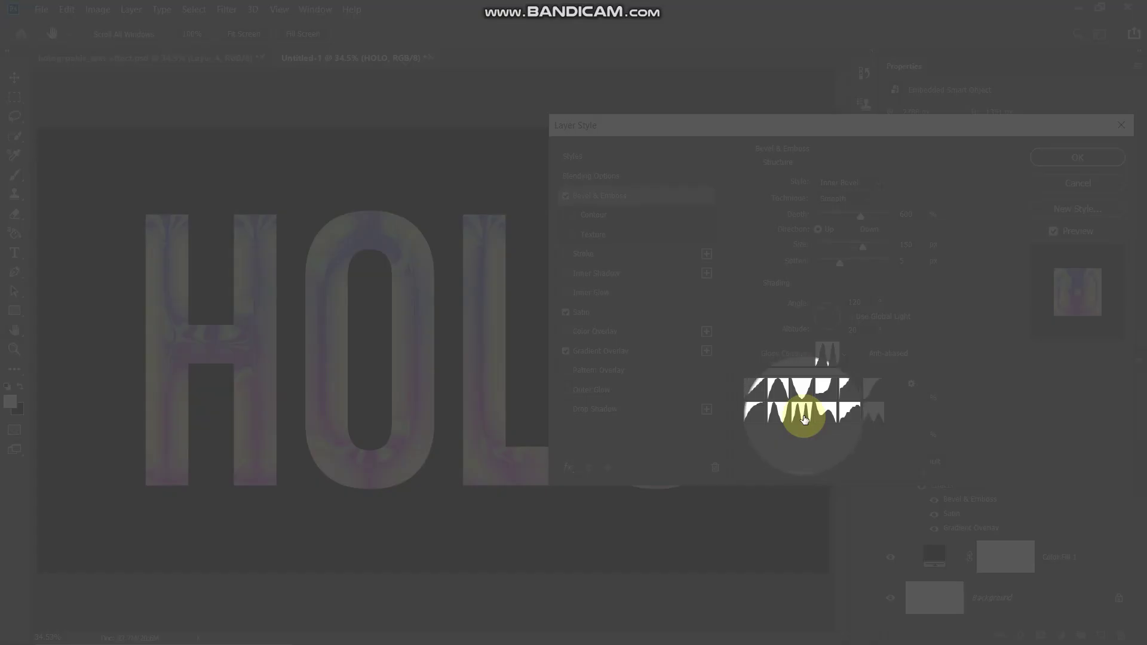
double_click(802, 420)
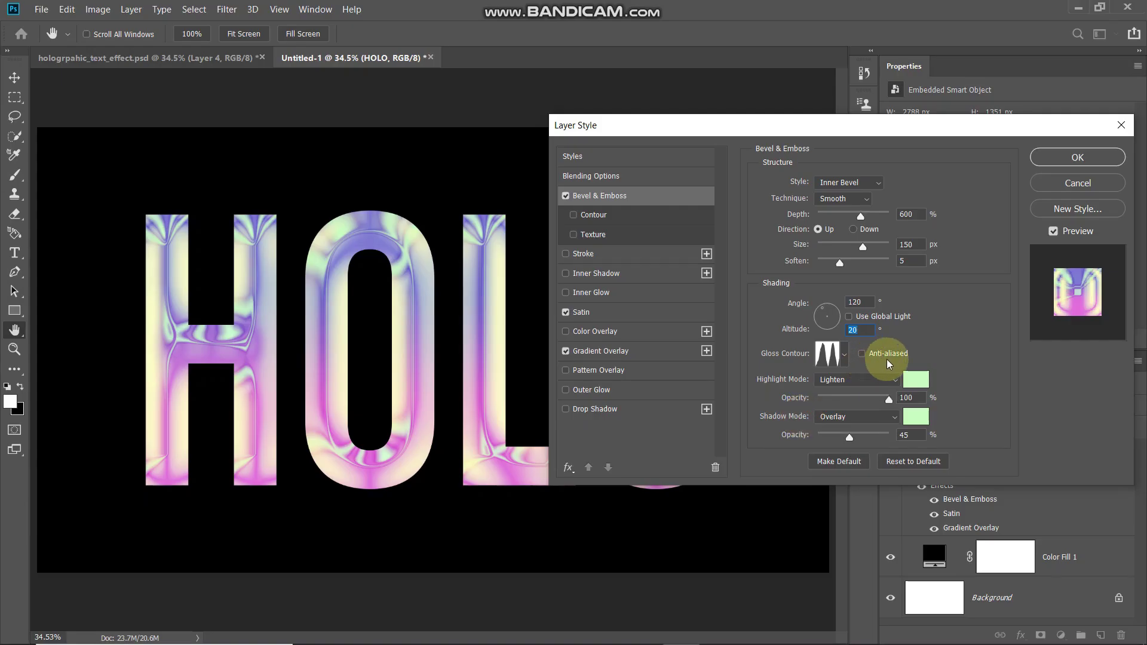
Set the bevel highlight to Lighten mode with color #caffbf at 100% opacity.
click(841, 383)
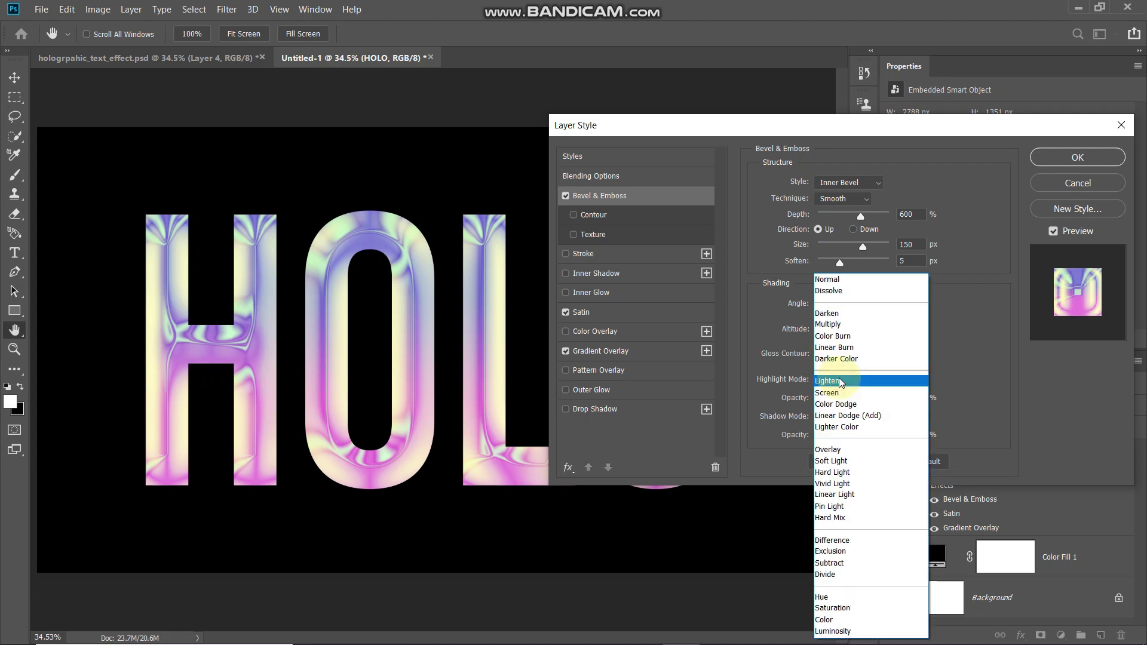
click(840, 382)
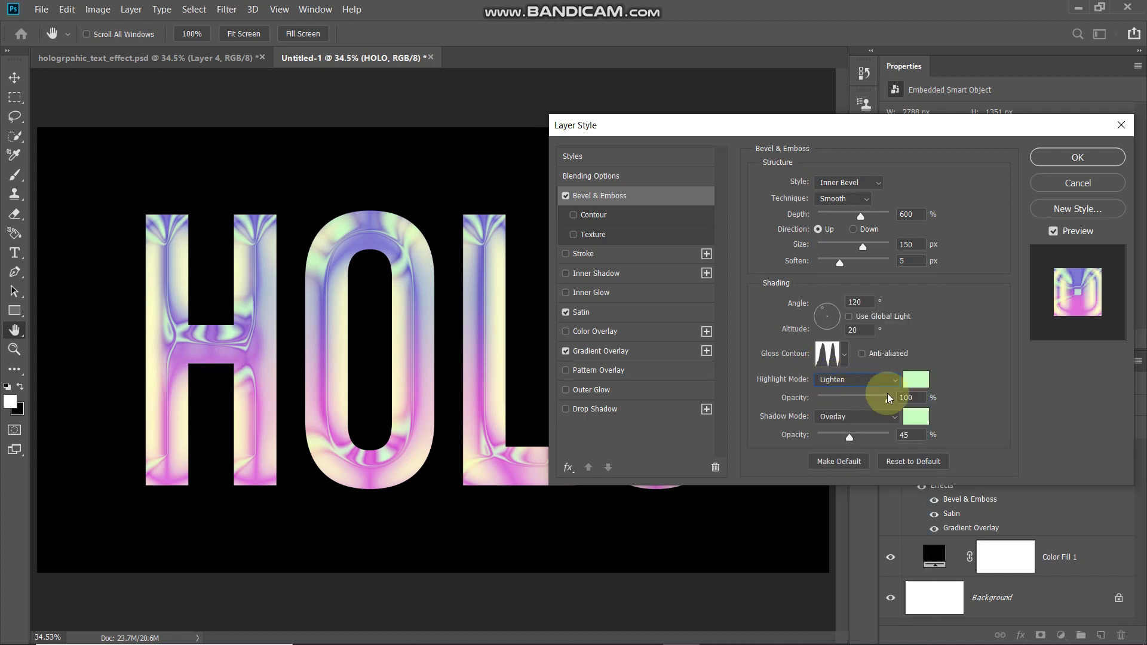
click(916, 380)
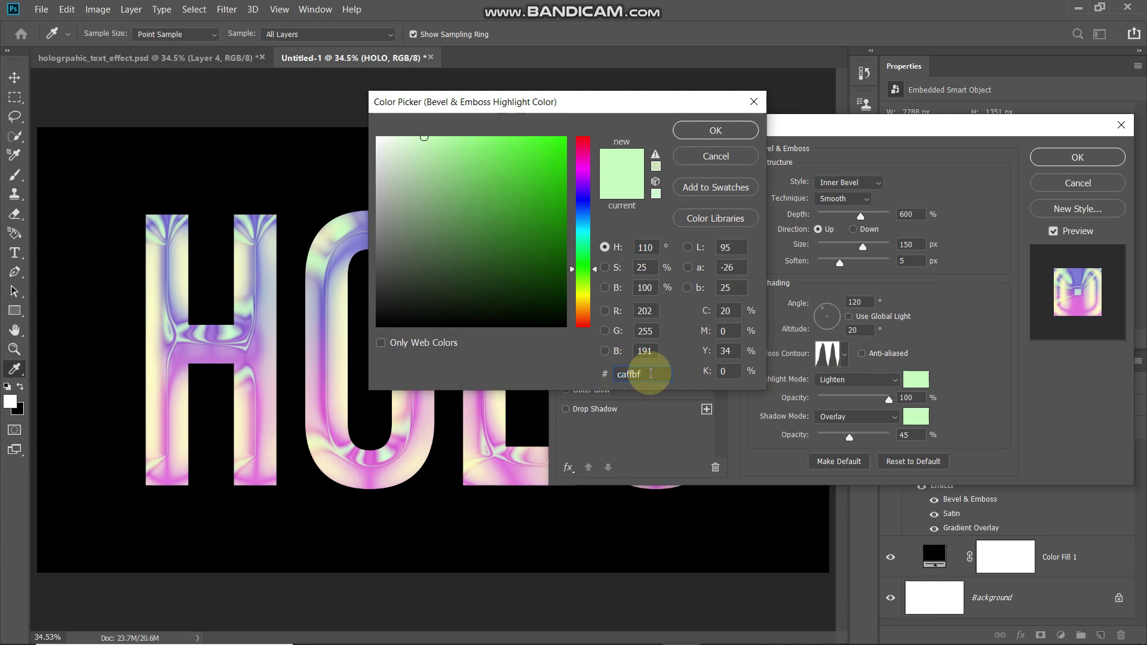
click(713, 132)
click(921, 397)
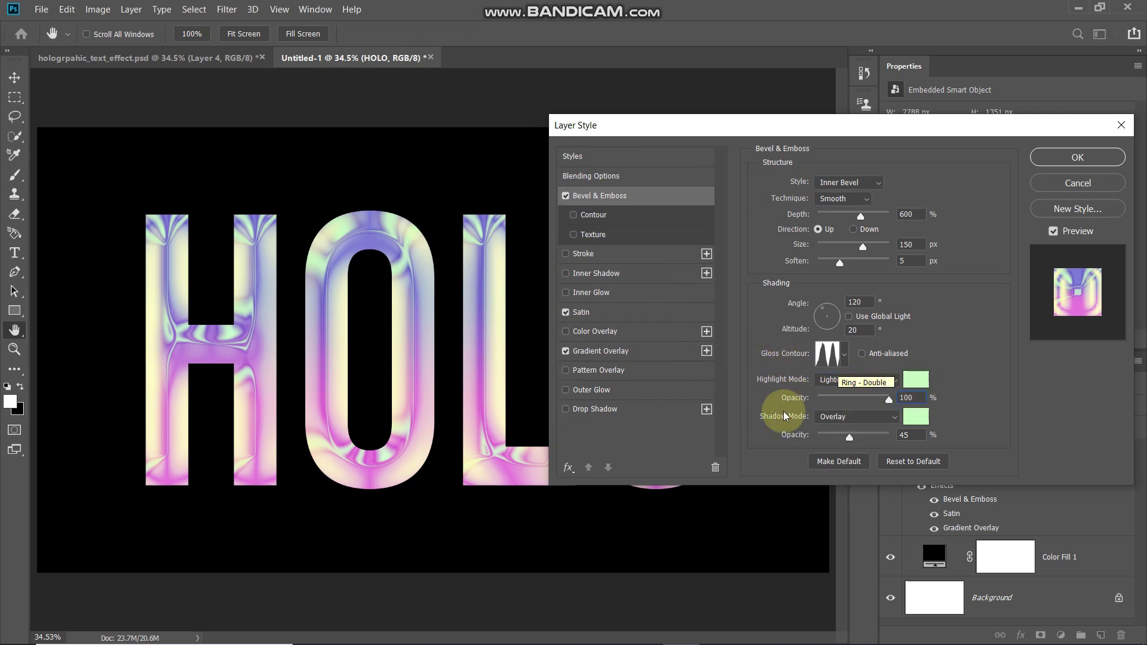
Set the bevel shadow to Overlay, color #caffbf and 45% opacity, and compare the text with and without the bevel.
click(837, 420)
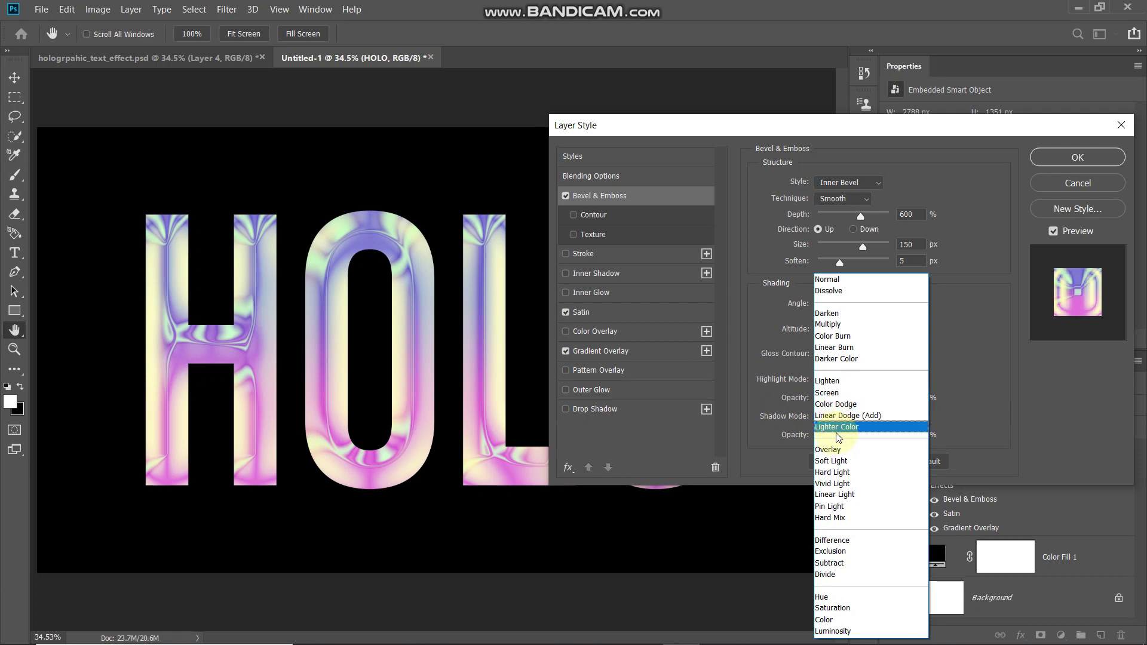
click(860, 446)
click(915, 417)
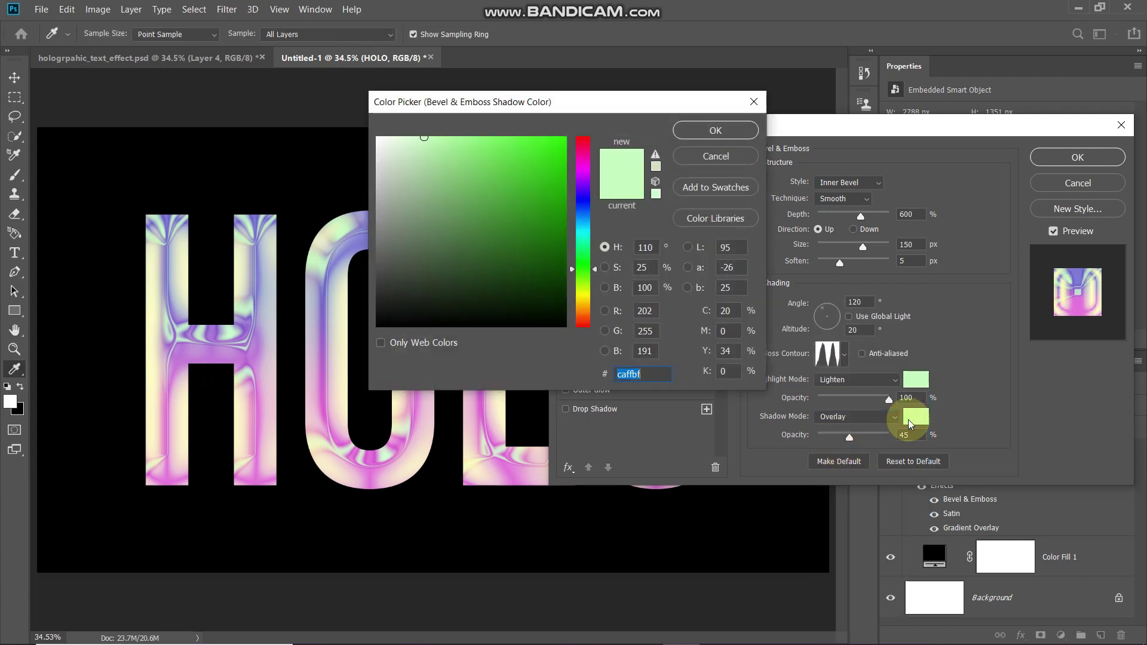
click(661, 375)
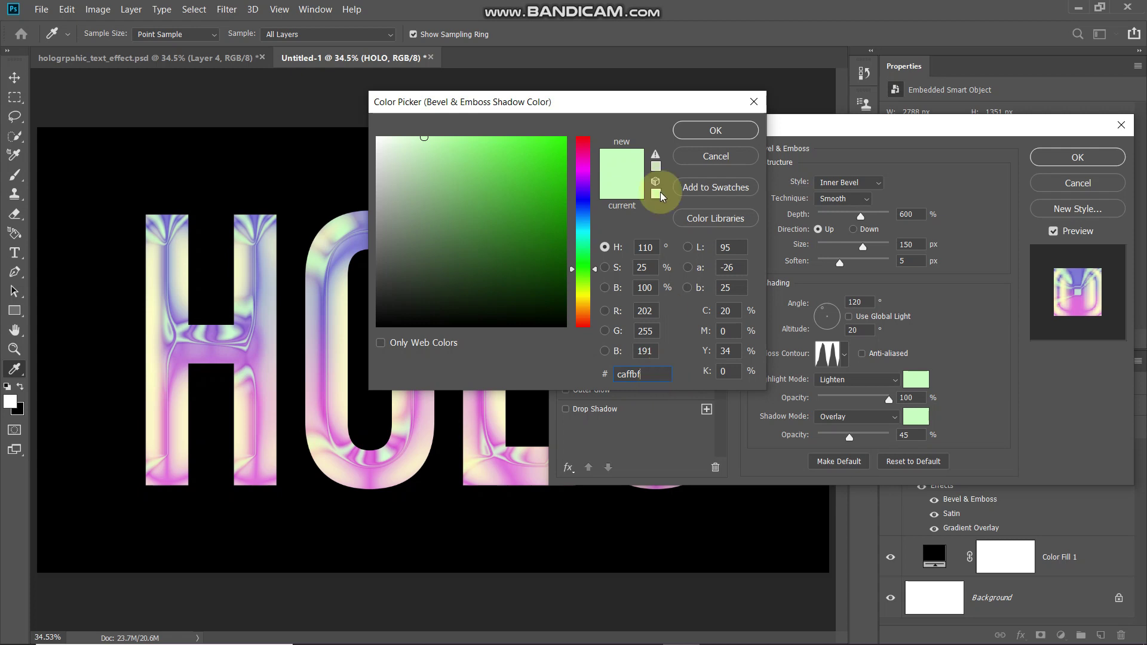
click(708, 129)
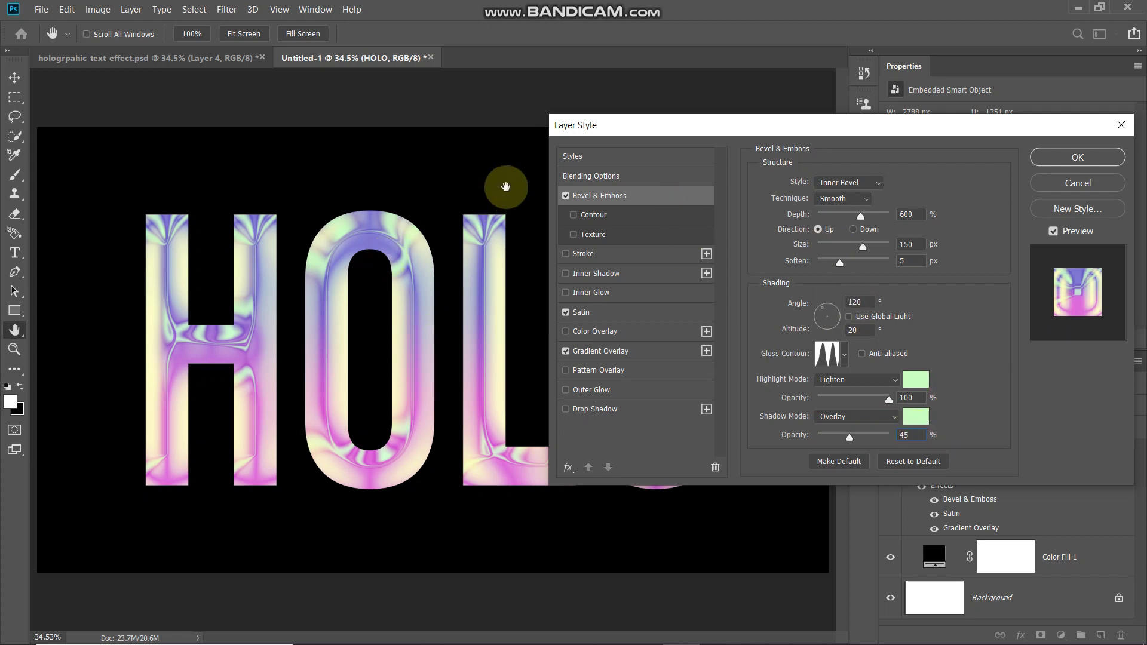
click(565, 196)
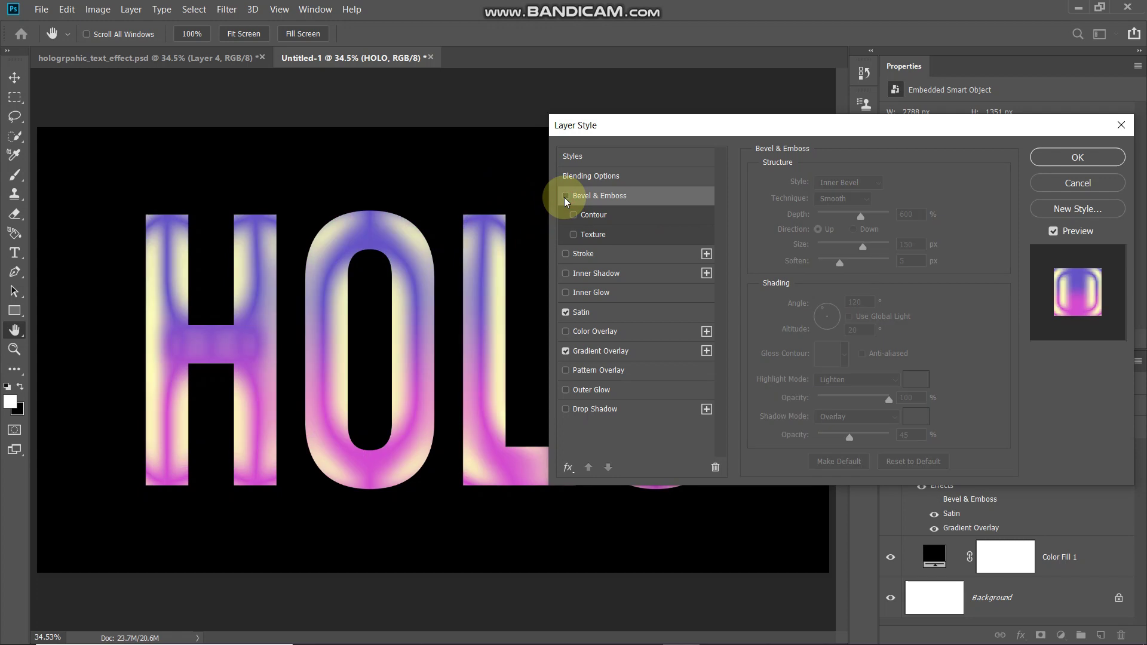
click(565, 196)
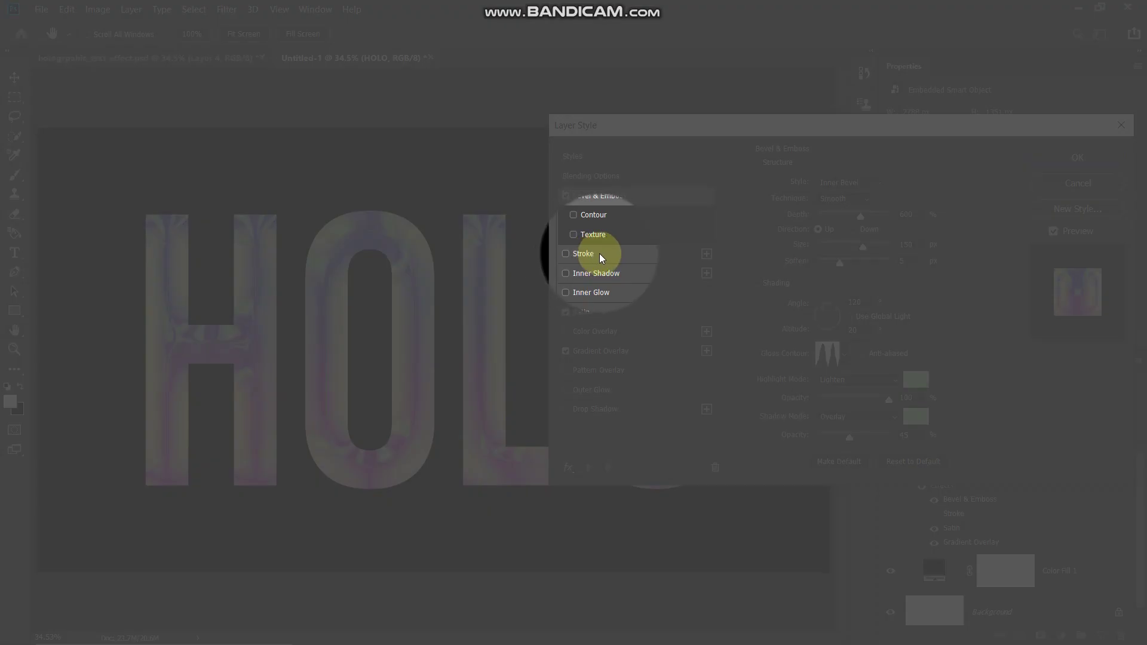
Add a 10 px Stroke positioned Inside, with Normal blend mode, 100% opacity and the Gradient fill type.
click(600, 256)
click(910, 178)
click(829, 199)
click(829, 226)
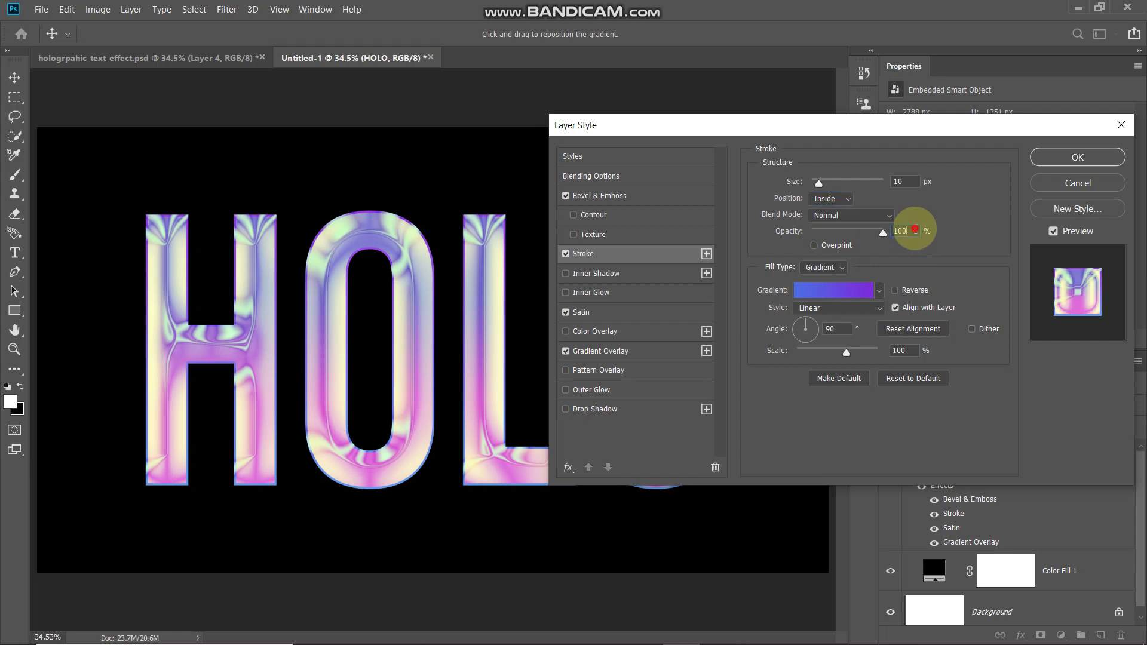
click(822, 268)
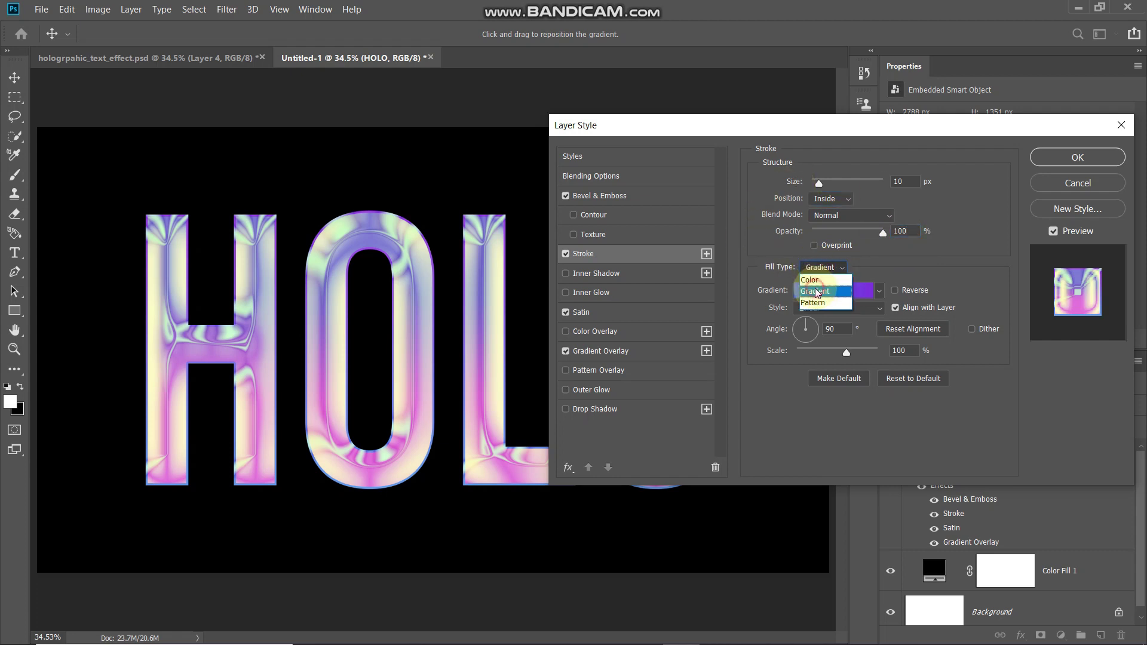
click(816, 293)
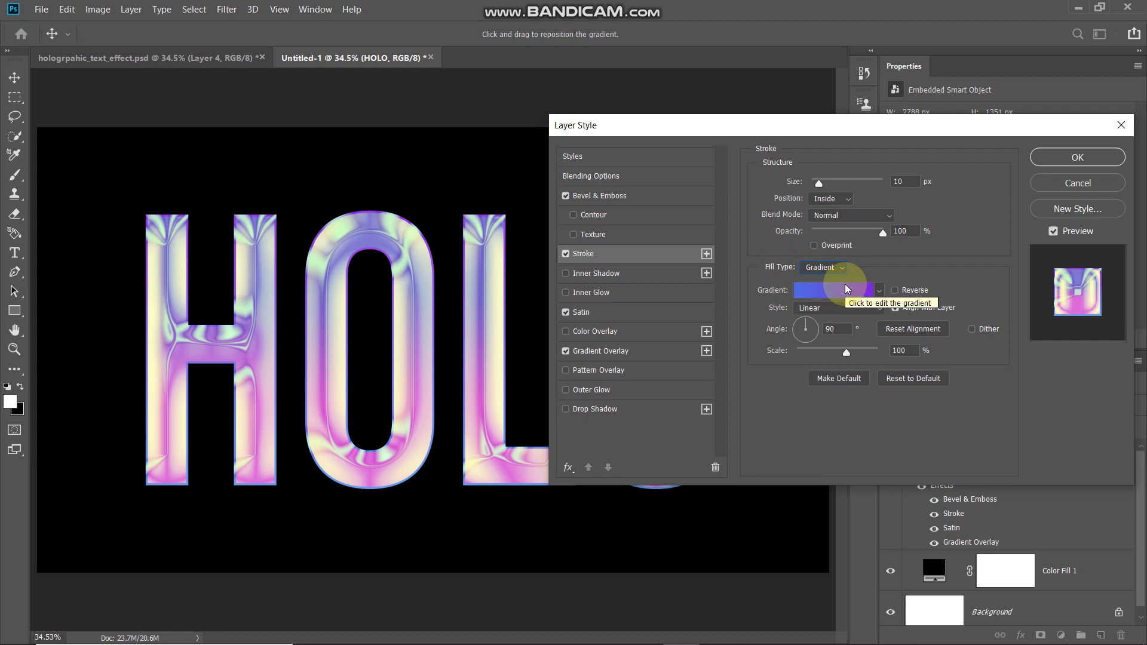
Edit the stroke gradient from the Black, White preset and set its starting color stop to #4e6cec.
click(845, 289)
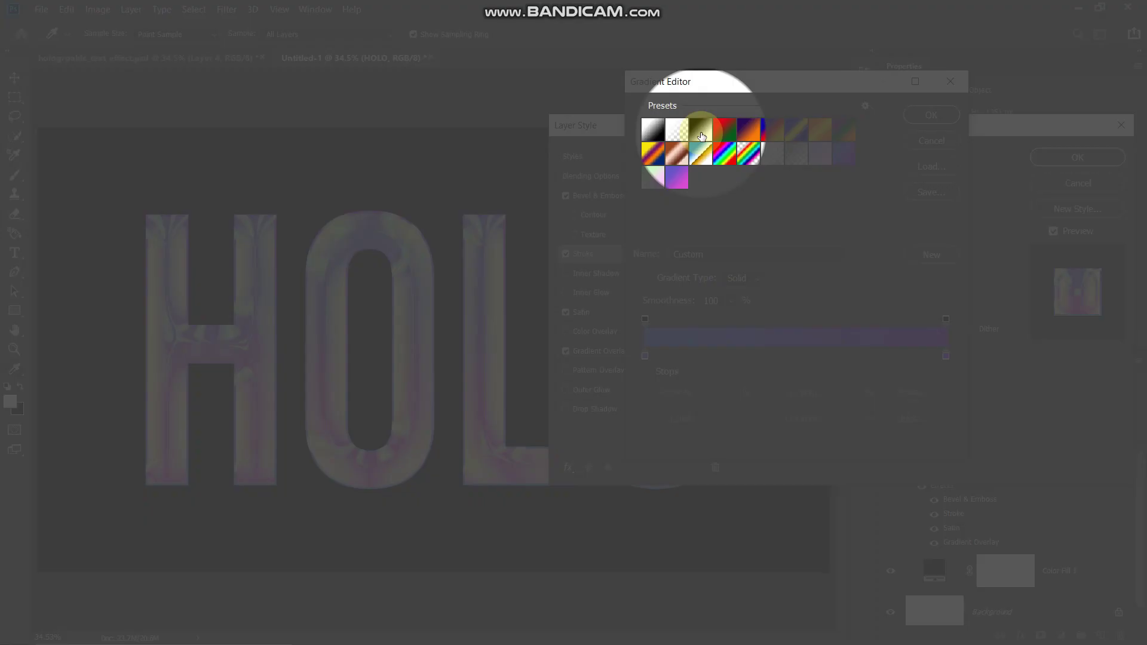
click(701, 136)
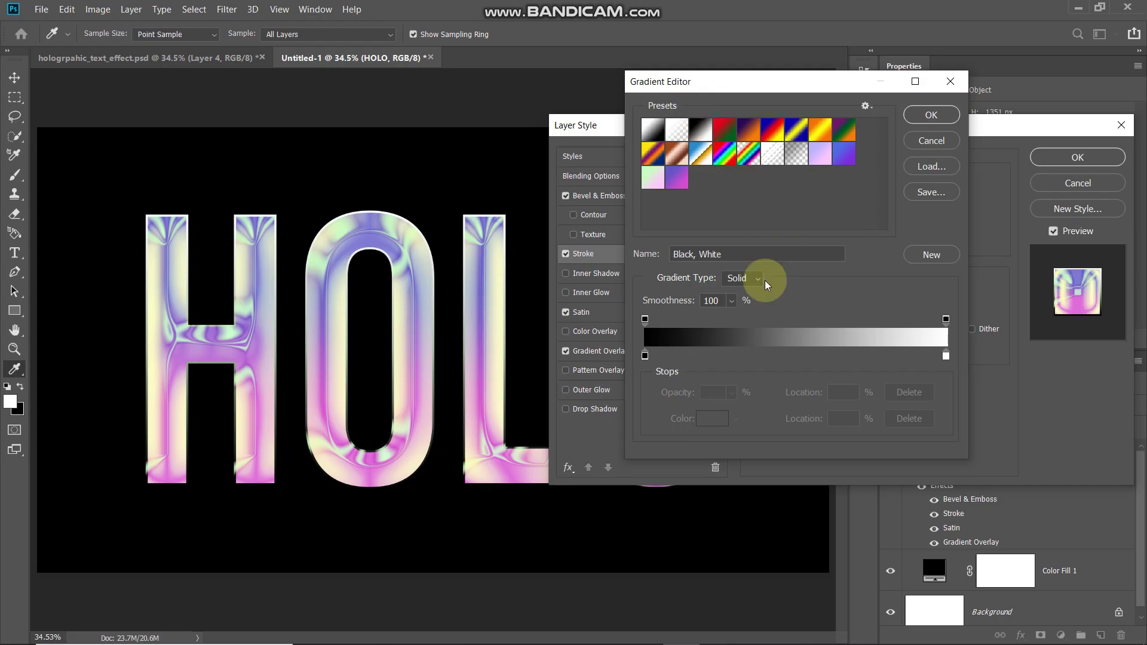
double_click(644, 356)
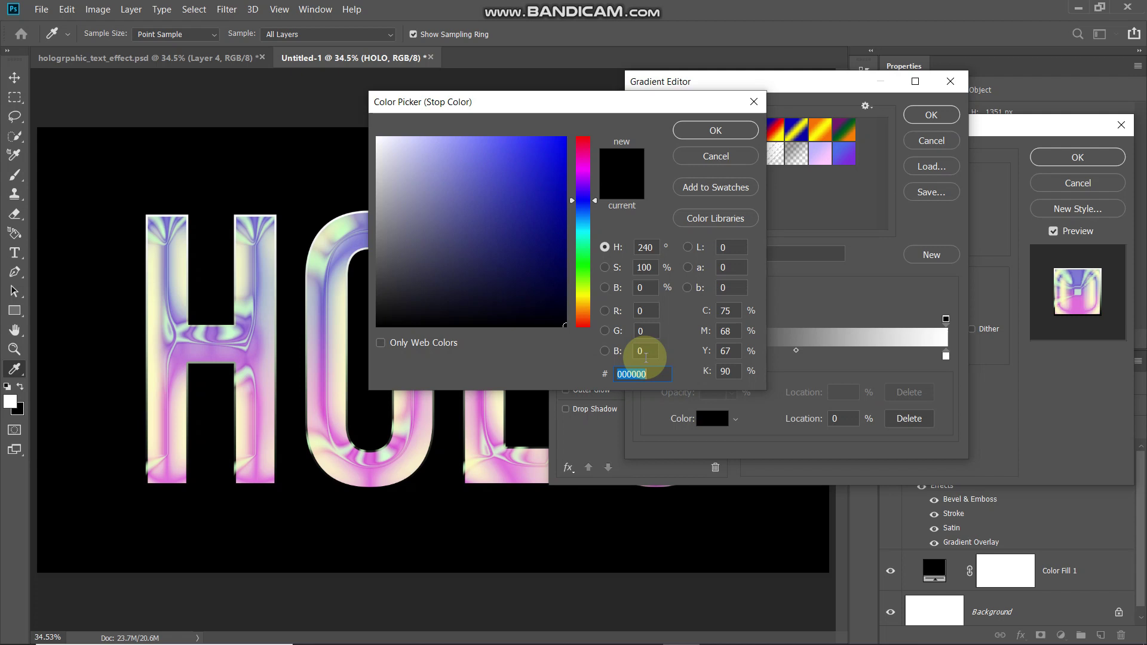
text(4e6c)
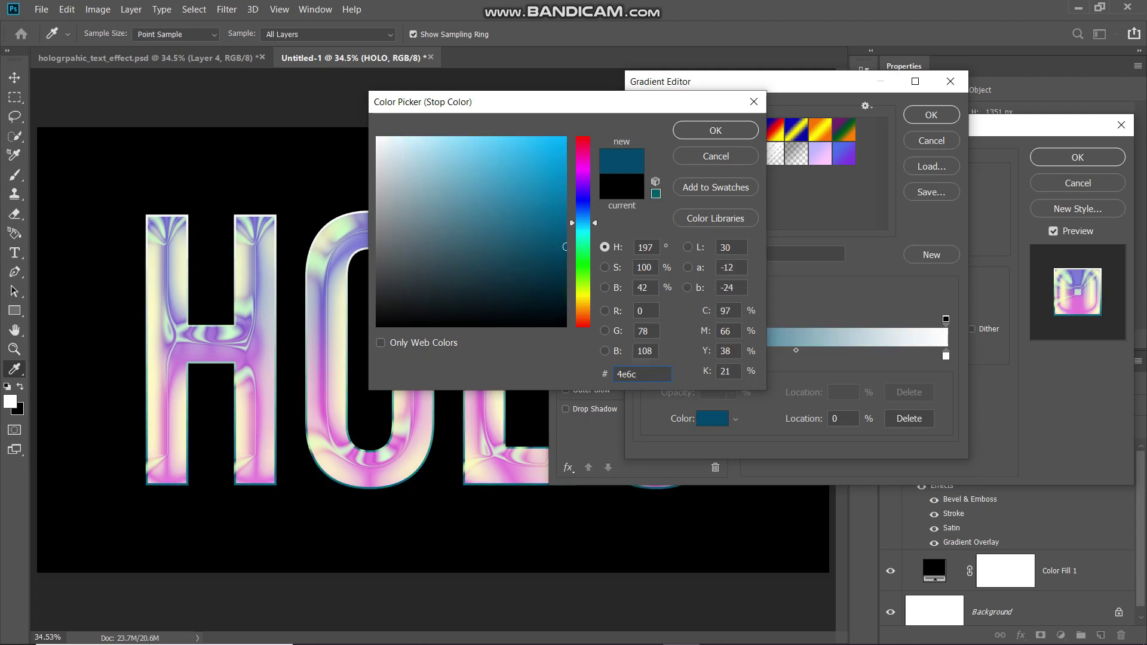
text(ec)
key(Return)
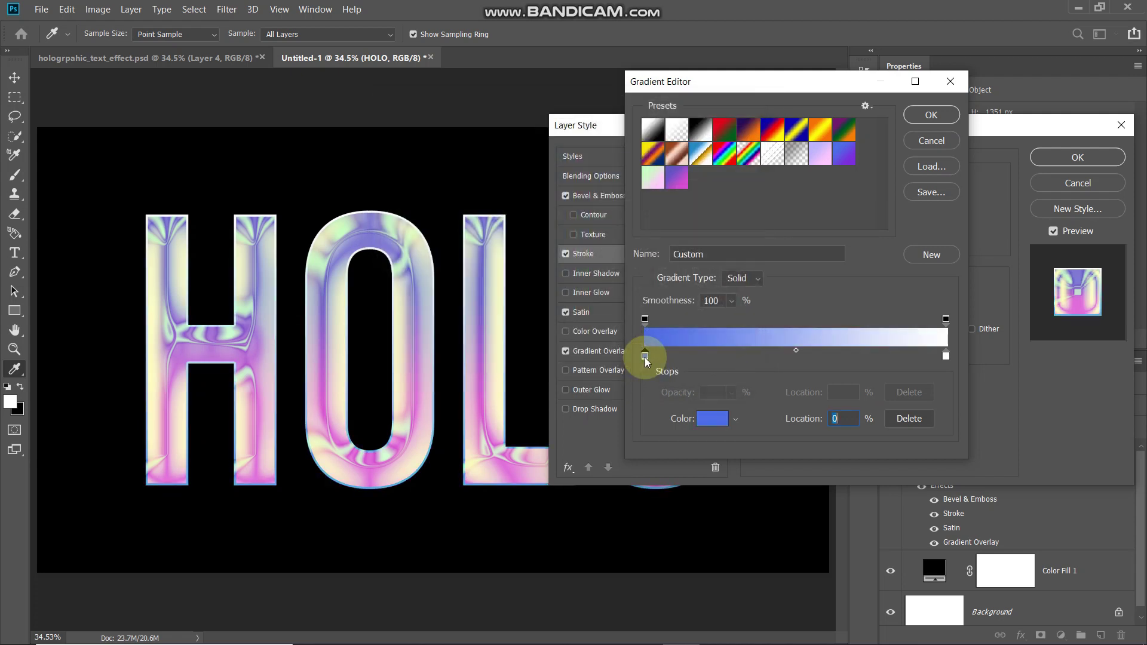
Set the stroke gradient's ending color stop to #7c2be3 and accept the gradient.
double_click(946, 357)
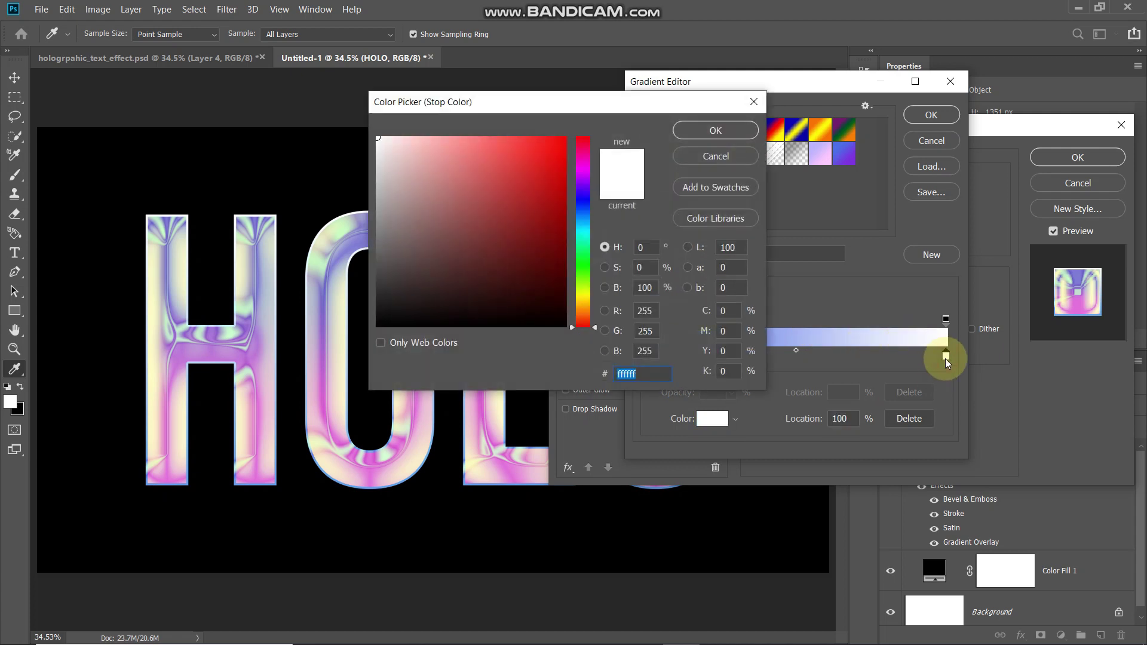
text(7c2)
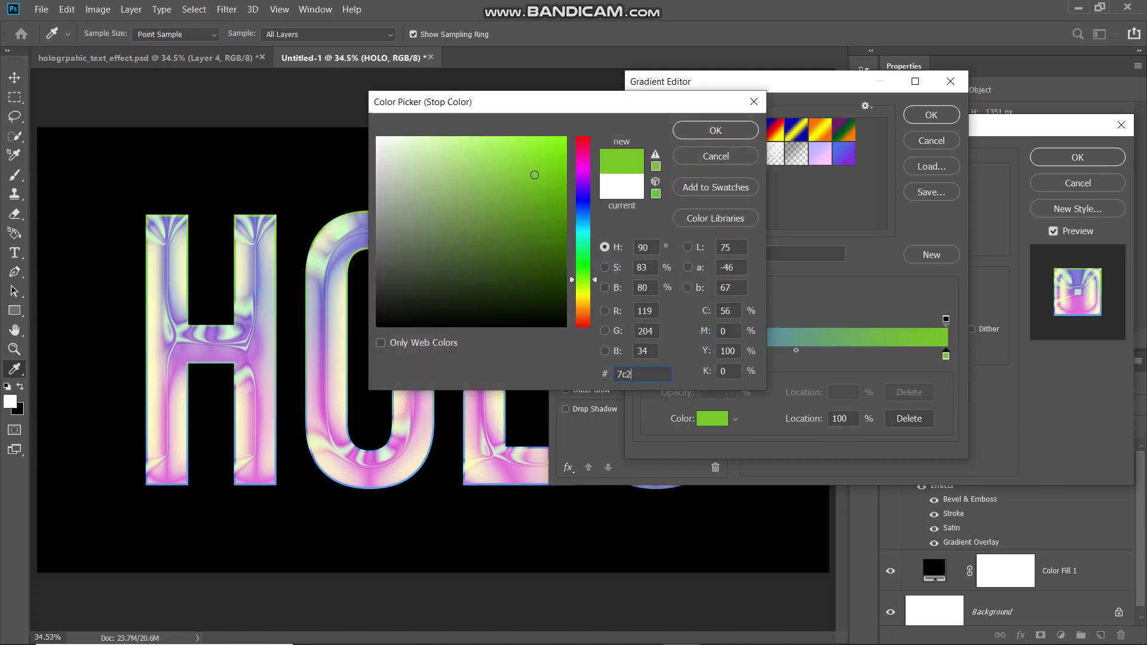
text(be3)
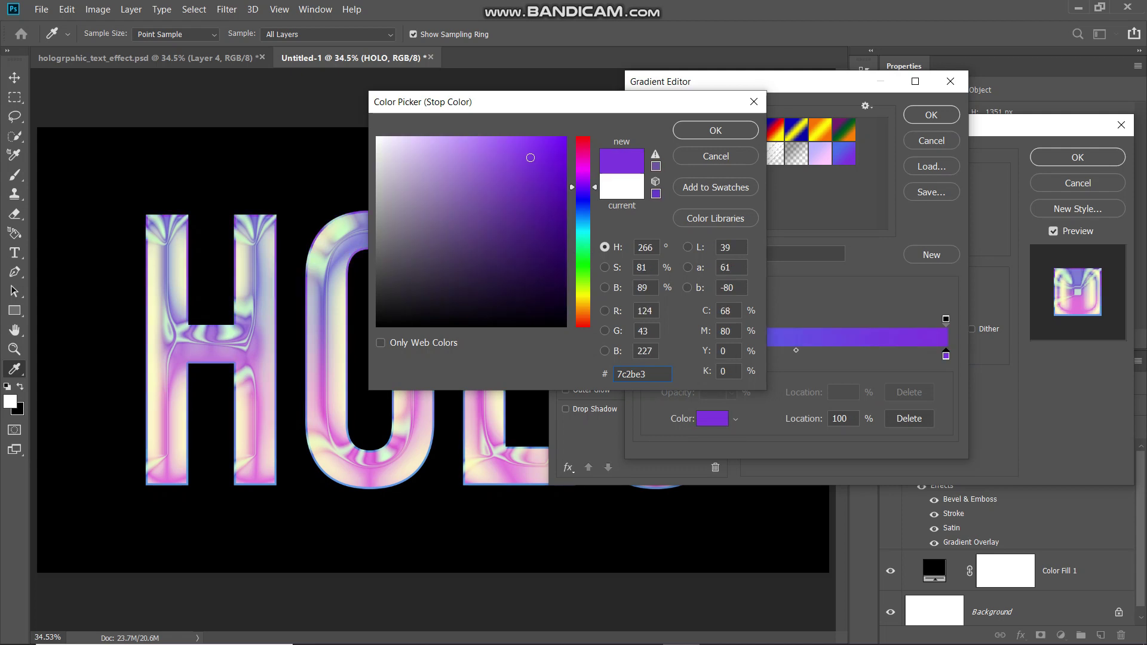
key(Return)
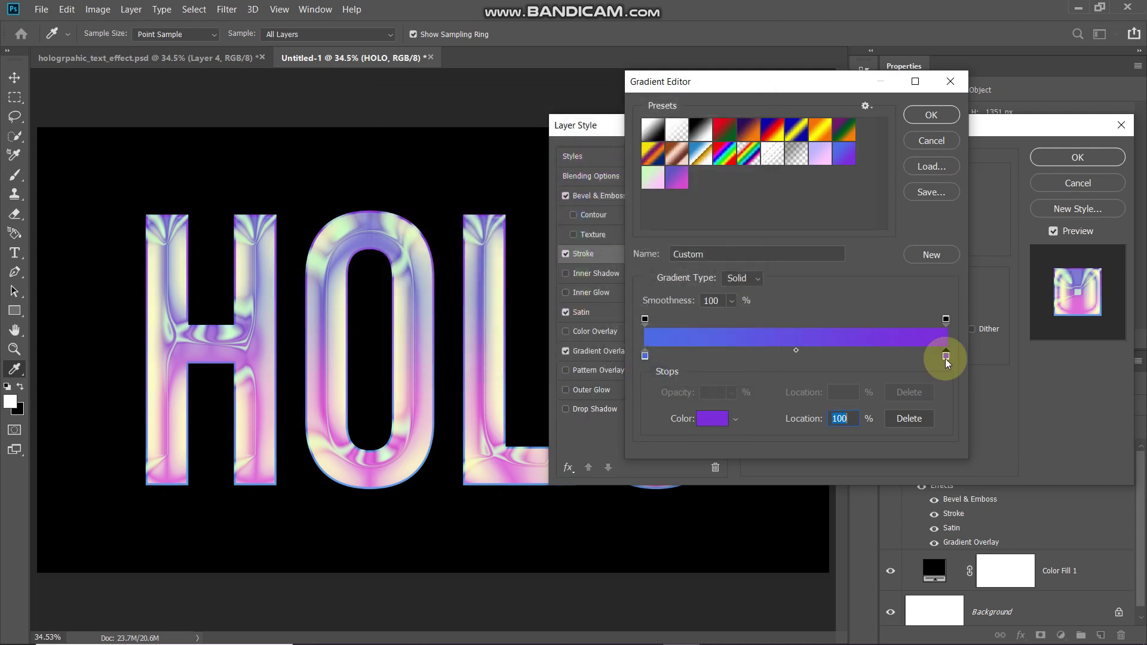
click(934, 116)
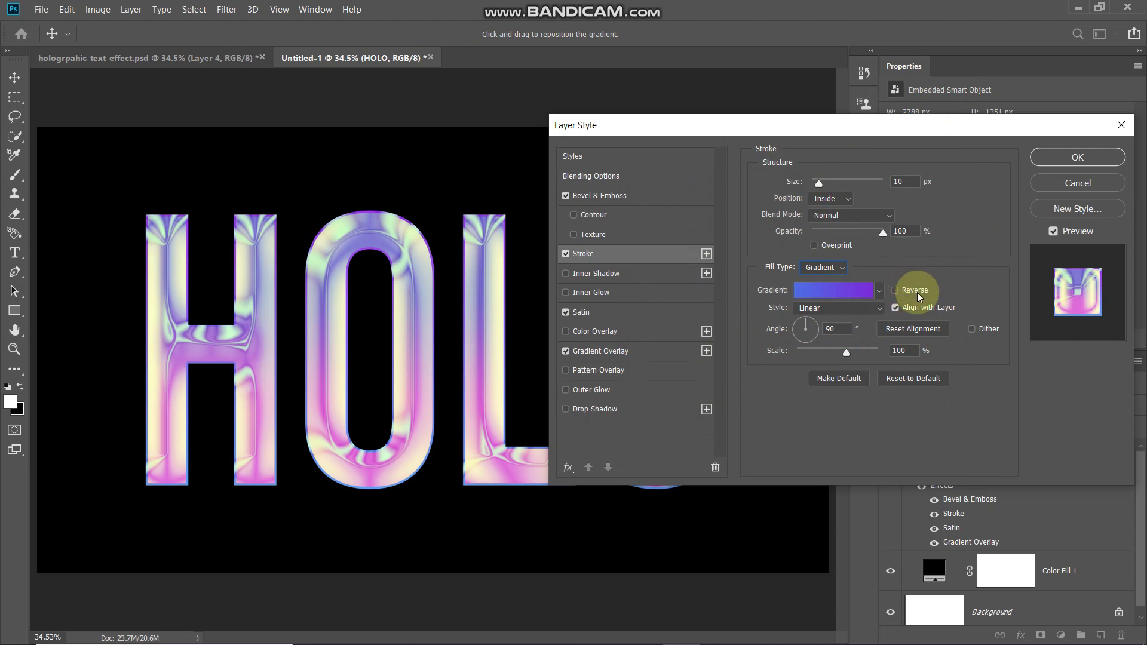
Use the Linear style, 90° angle and 100% scale for the stroke gradient, and compare the text with and without the stroke.
click(819, 309)
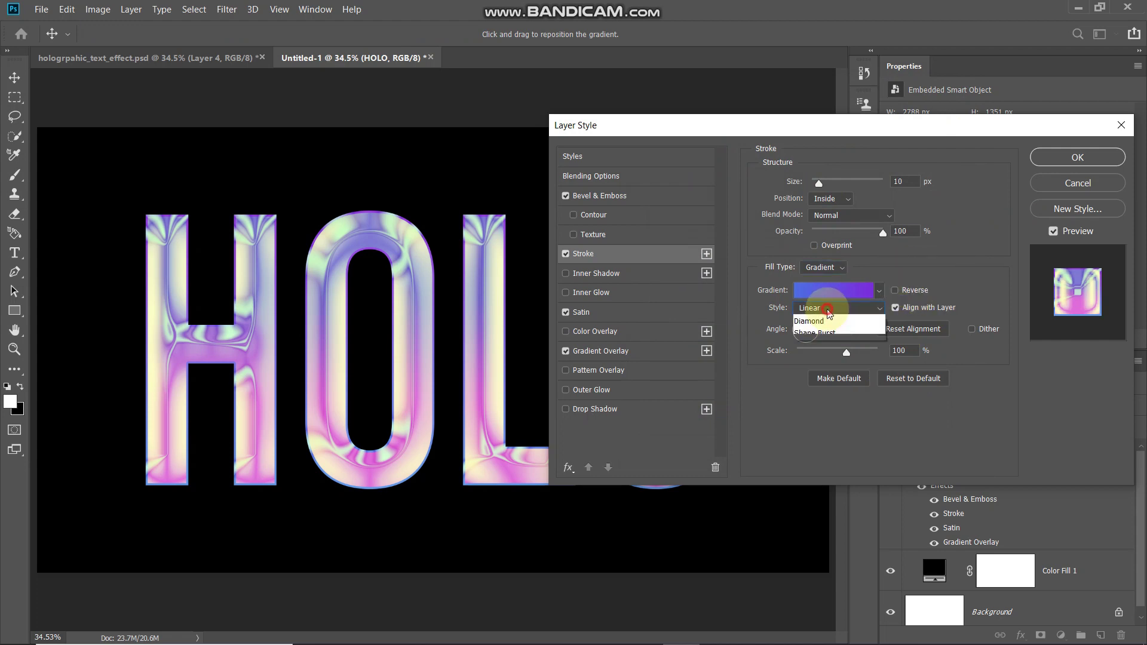
click(821, 323)
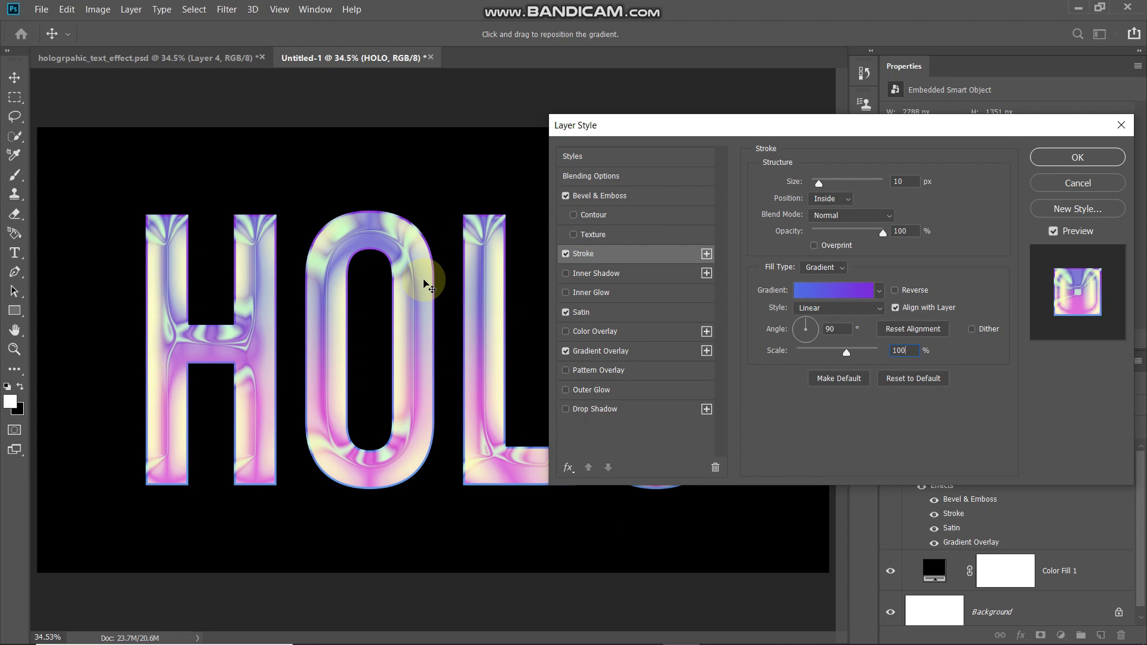
scroll(425, 285, up, 2)
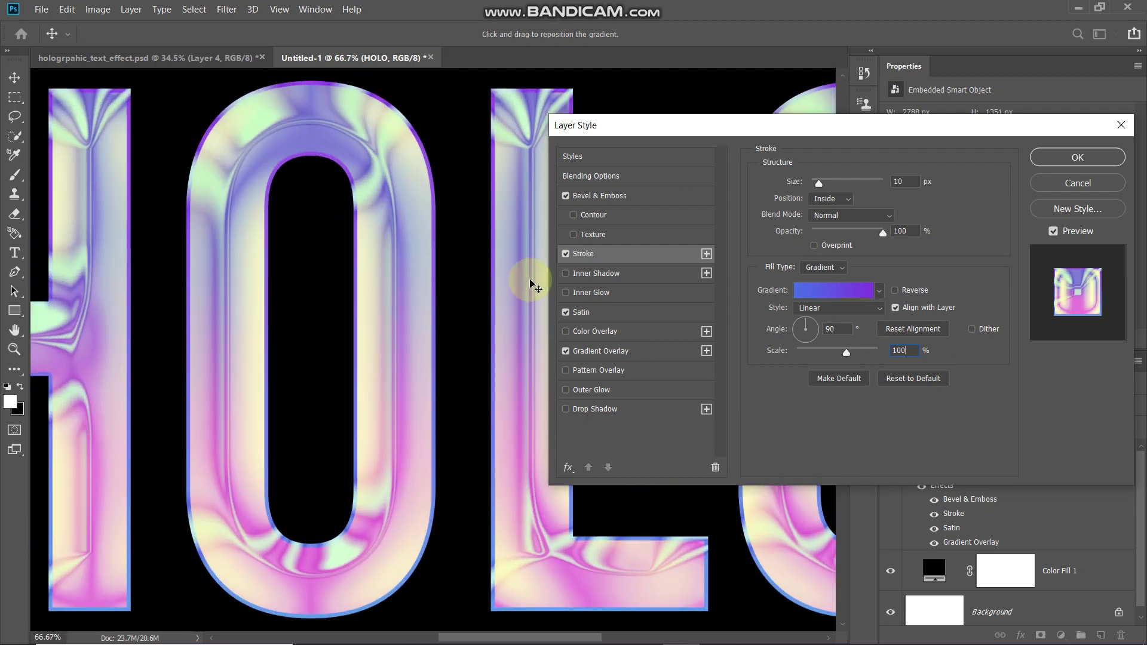
click(566, 255)
click(566, 254)
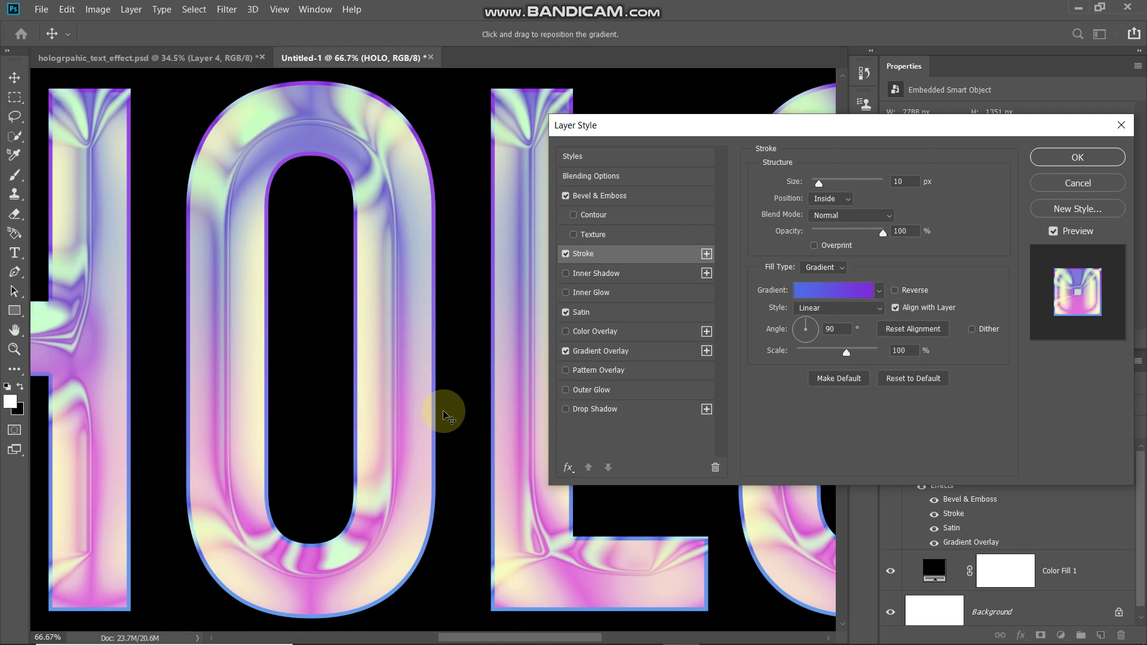
key(ctrl+minus)
key(ctrl+minus)
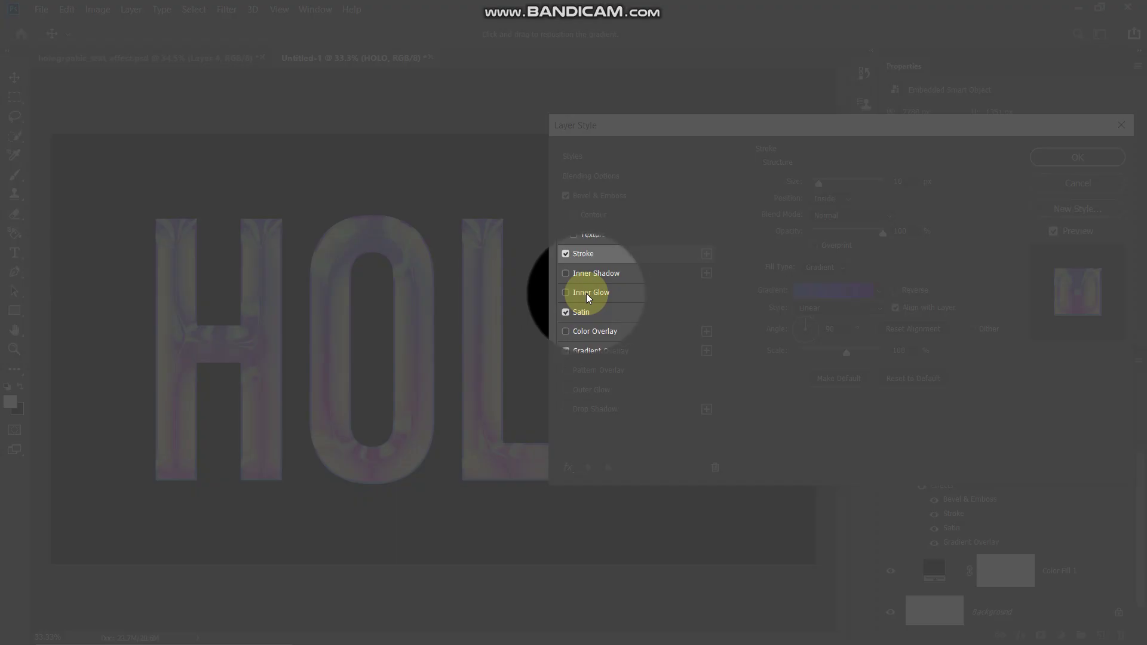
Add a white Inner Glow with Linear Dodge (Add) blend mode, 25% opacity and 0% noise.
click(587, 294)
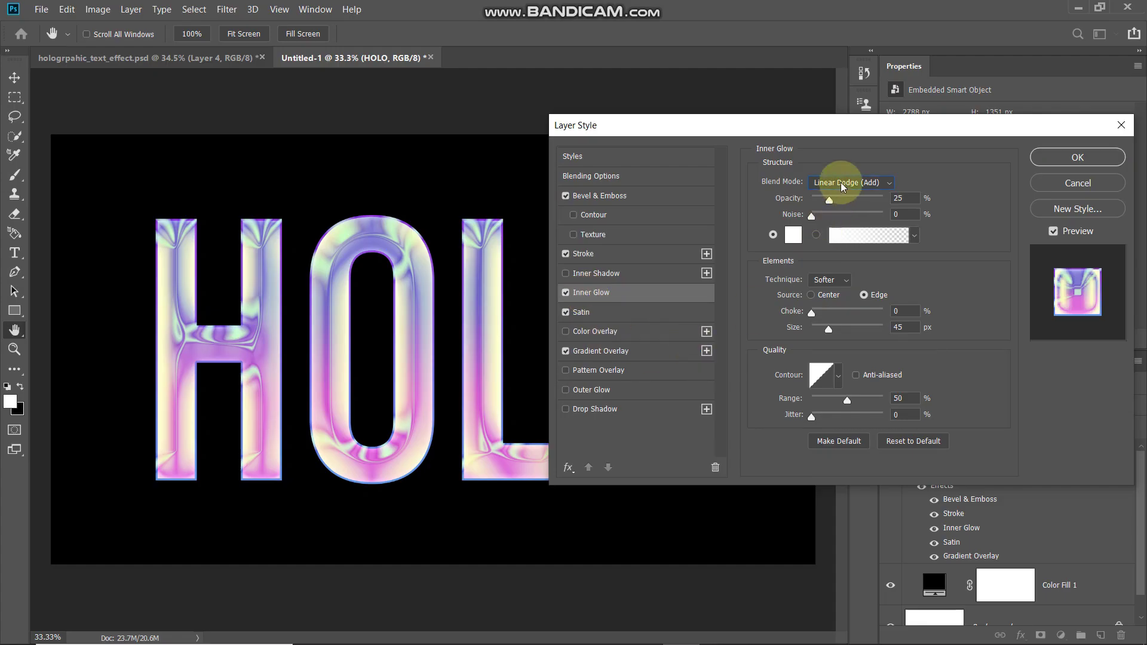
click(842, 184)
click(839, 336)
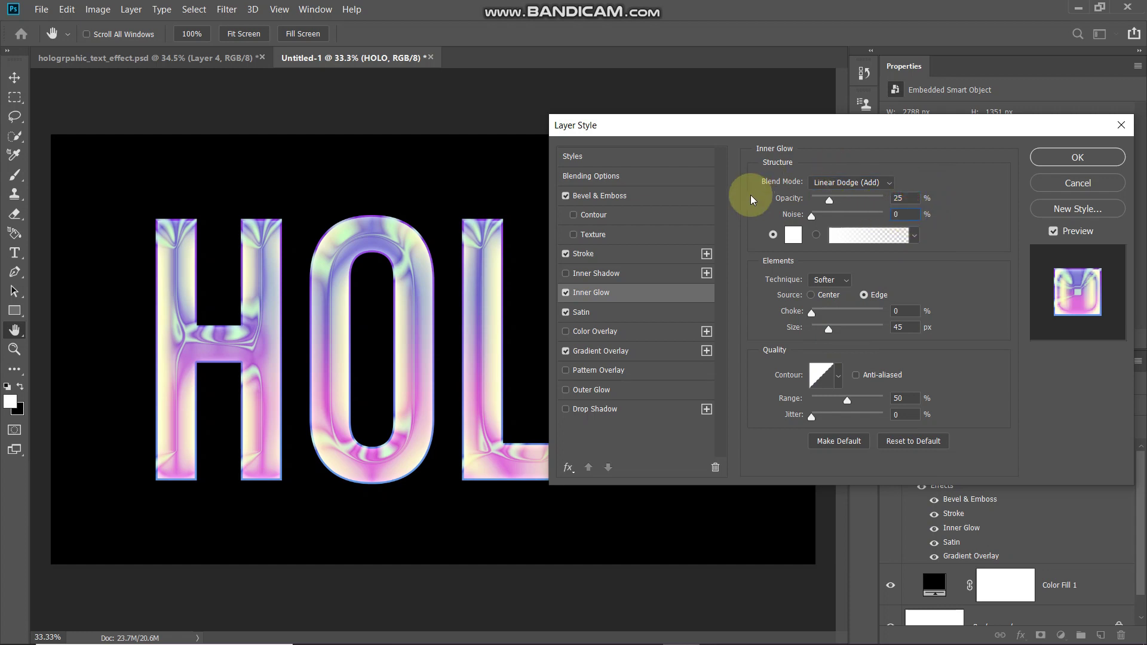
click(793, 234)
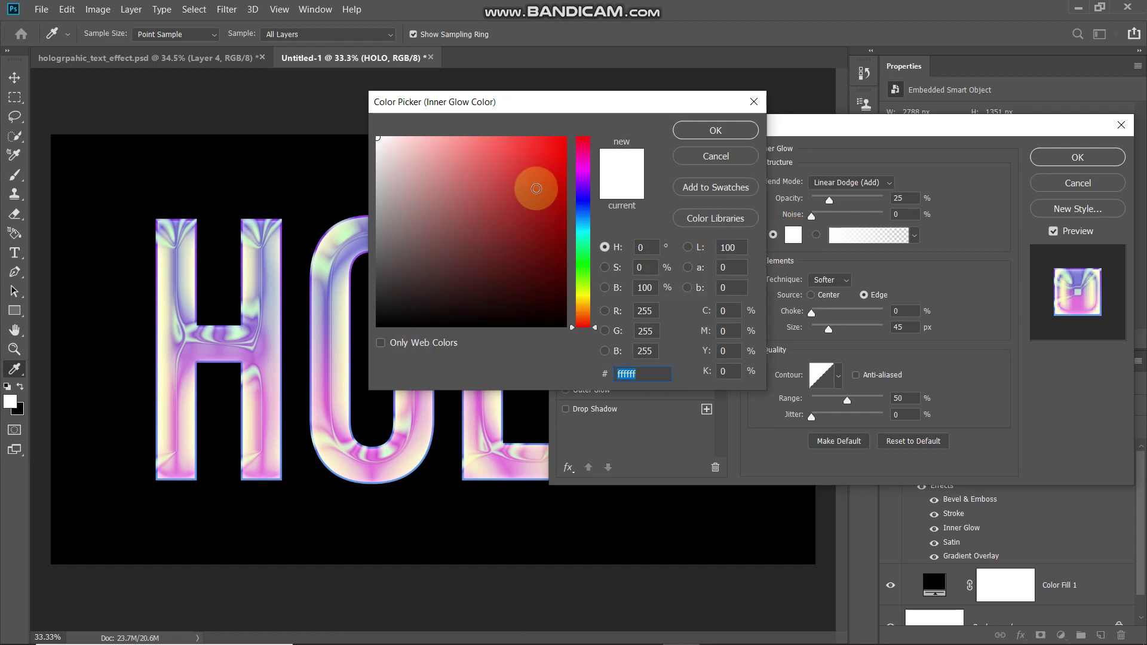
click(723, 132)
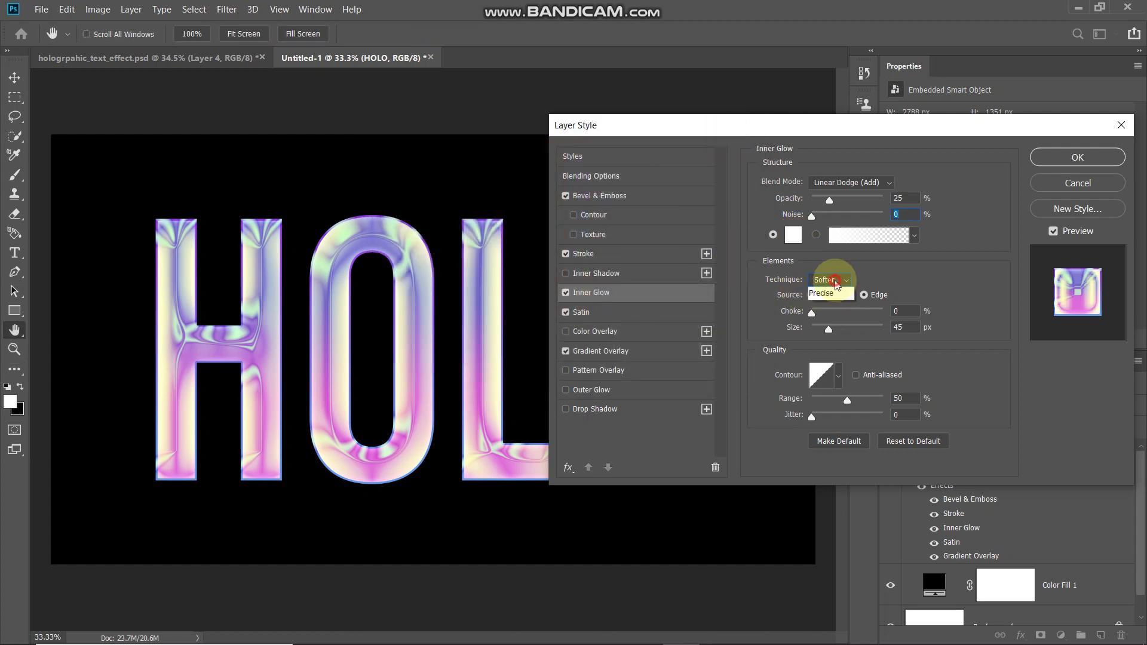
Set the inner glow to Softer technique, Edge source, 0% choke and 45 px size, and compare the text with and without it.
click(880, 297)
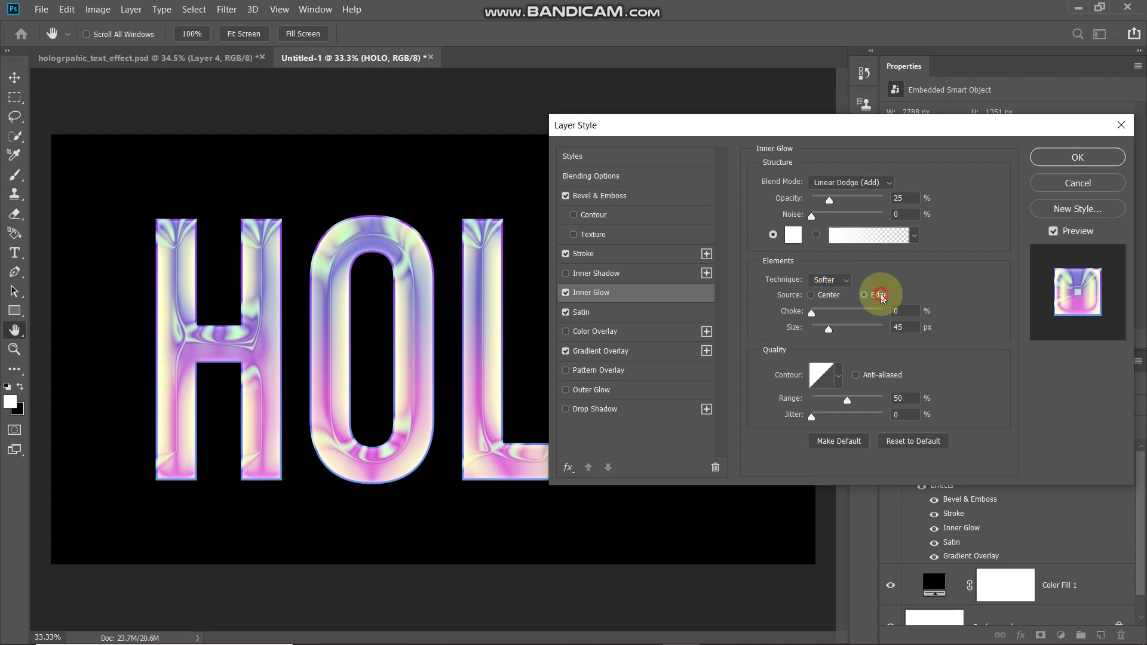
click(909, 311)
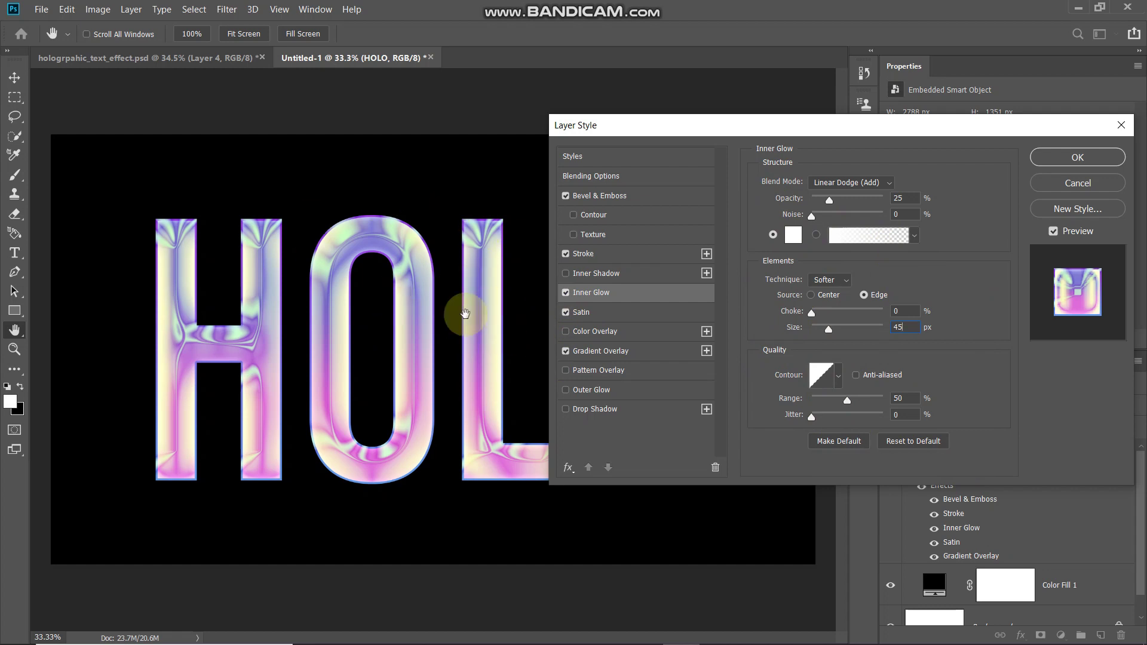
key(ctrl+plus)
key(ctrl+plus)
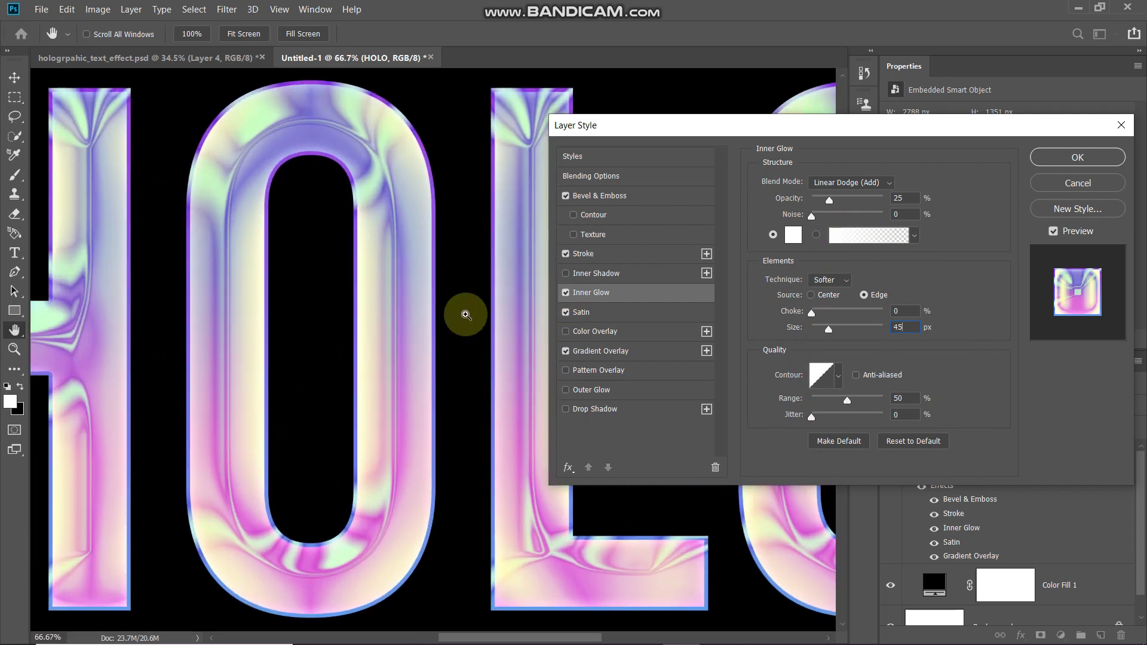
click(565, 293)
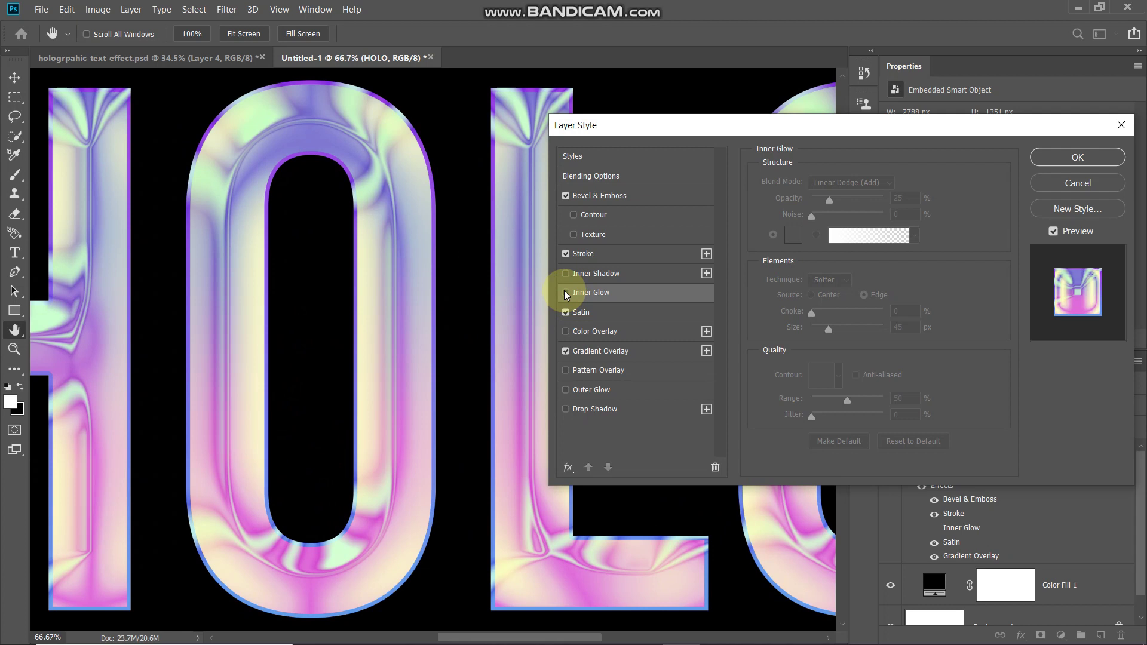
click(565, 293)
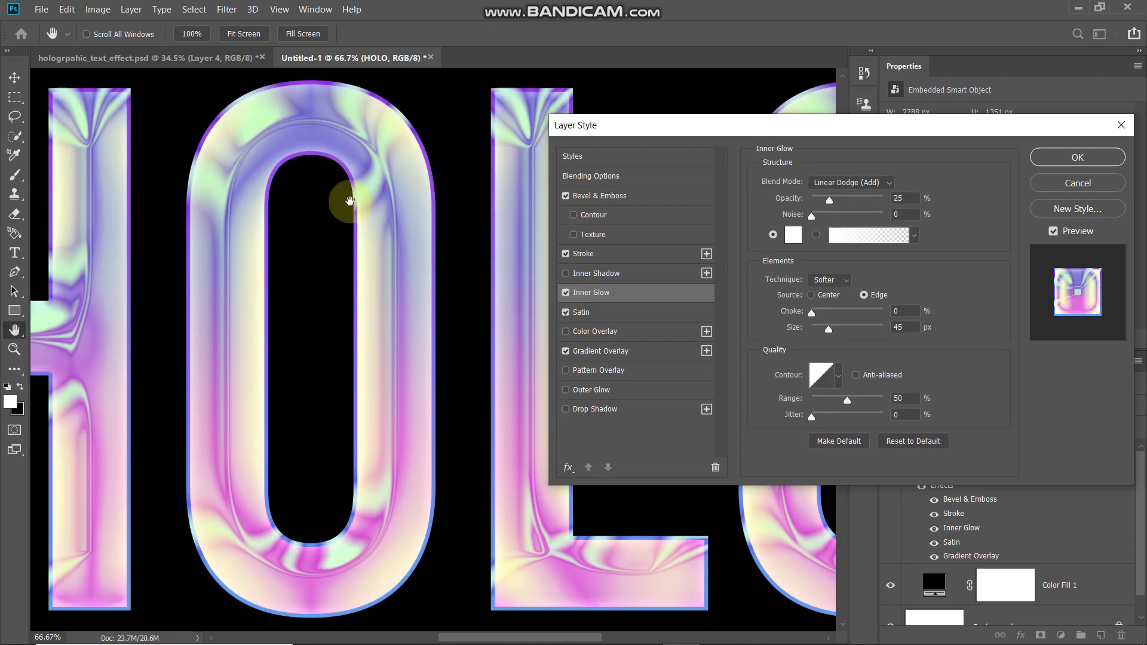
Apply the layer styles and duplicate the HOLO smart object layer.
click(1053, 158)
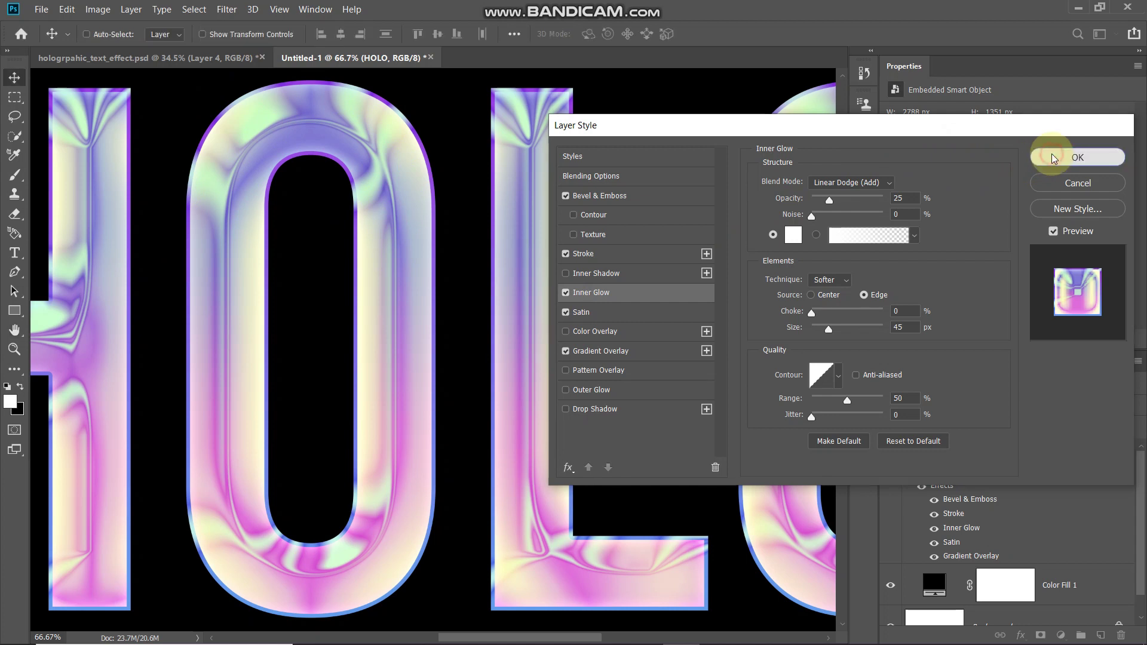
key(ctrl)
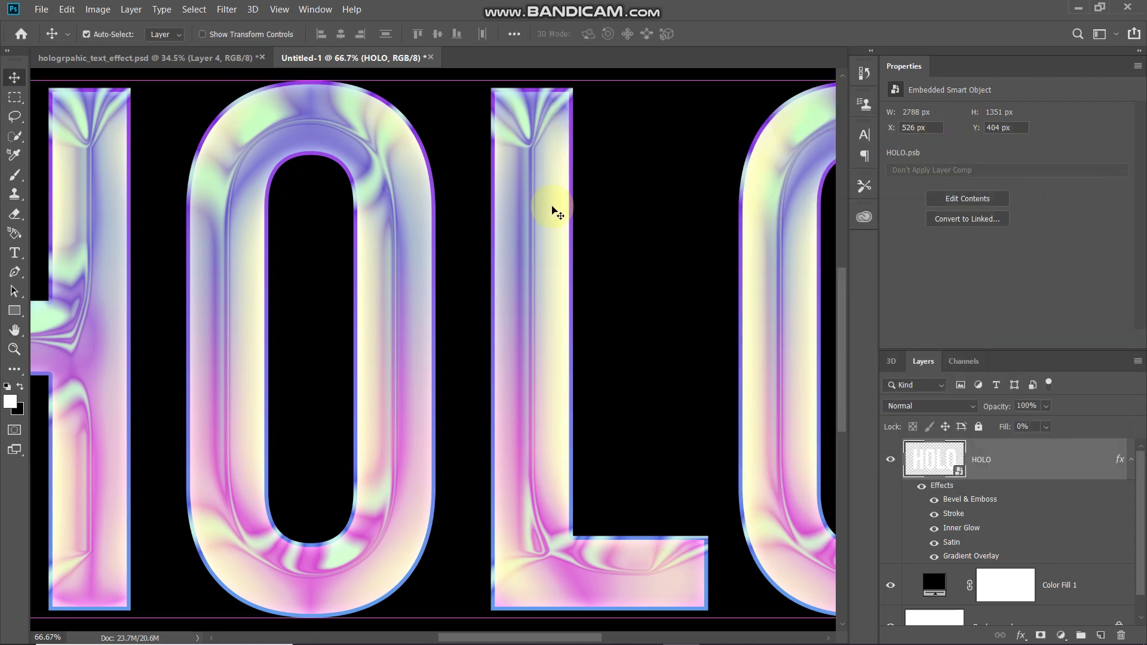
key(ctrl+0)
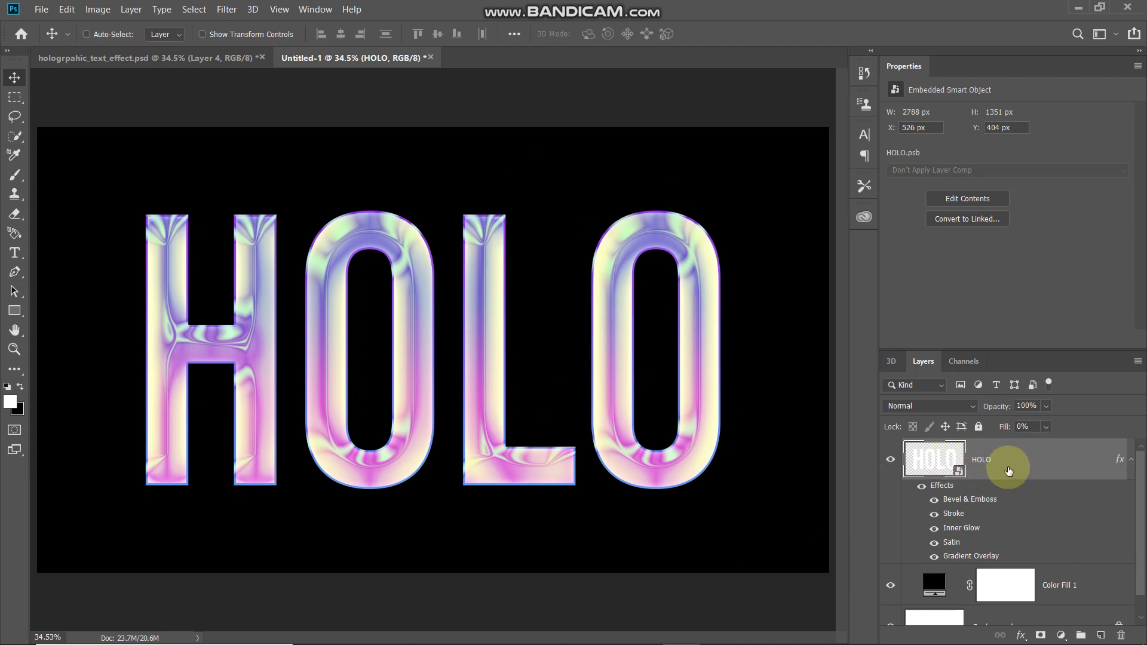
key(ctrl)
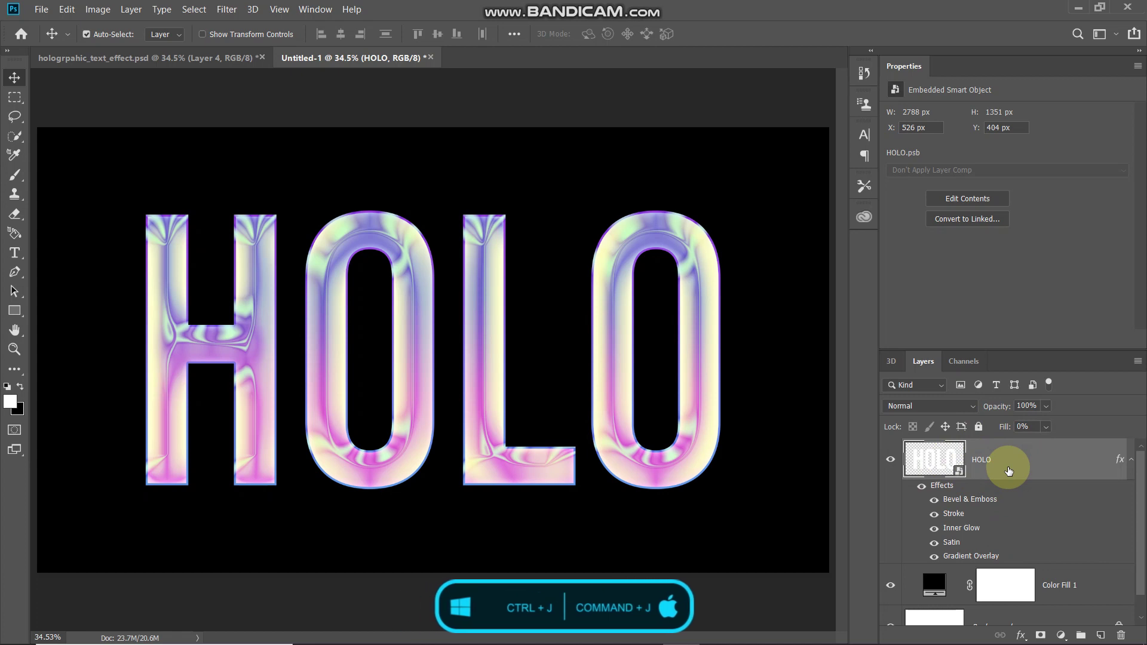
key(ctrl+j)
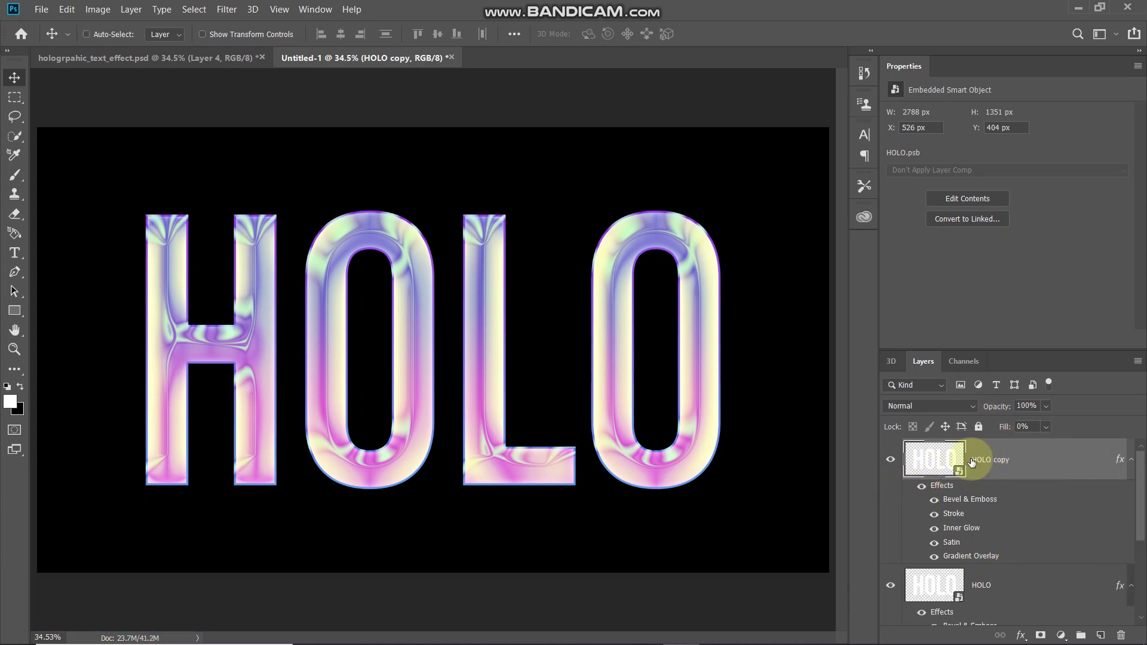
Clear the layer style from the duplicated HOLO layer and set its fill to 0%.
right_click(1038, 457)
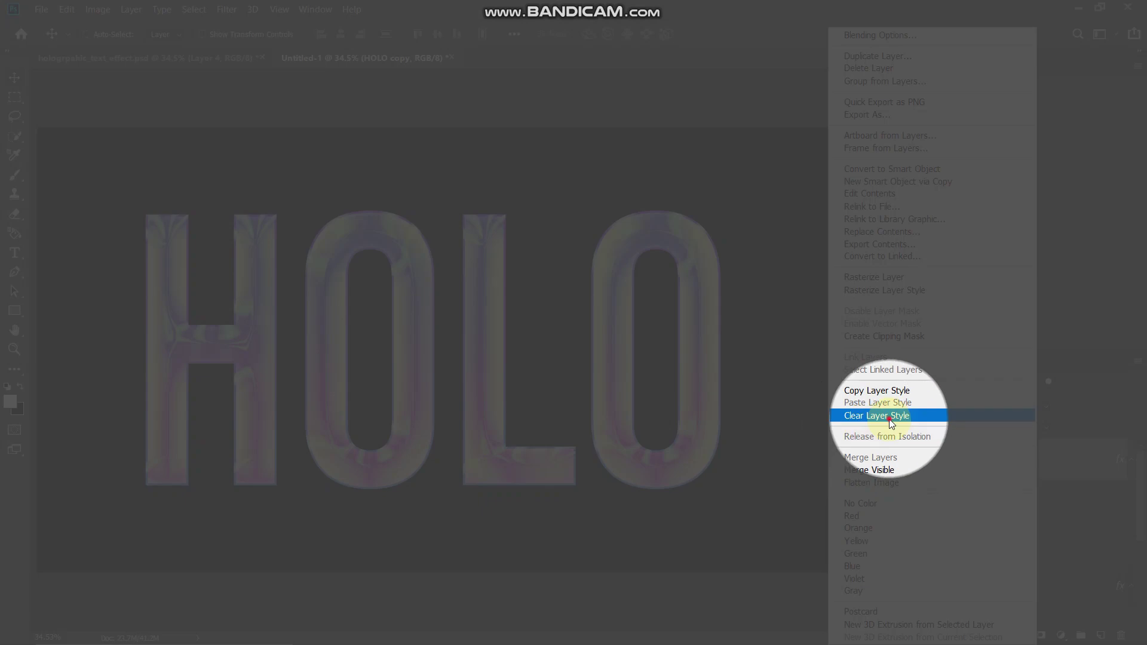
click(865, 422)
click(1029, 461)
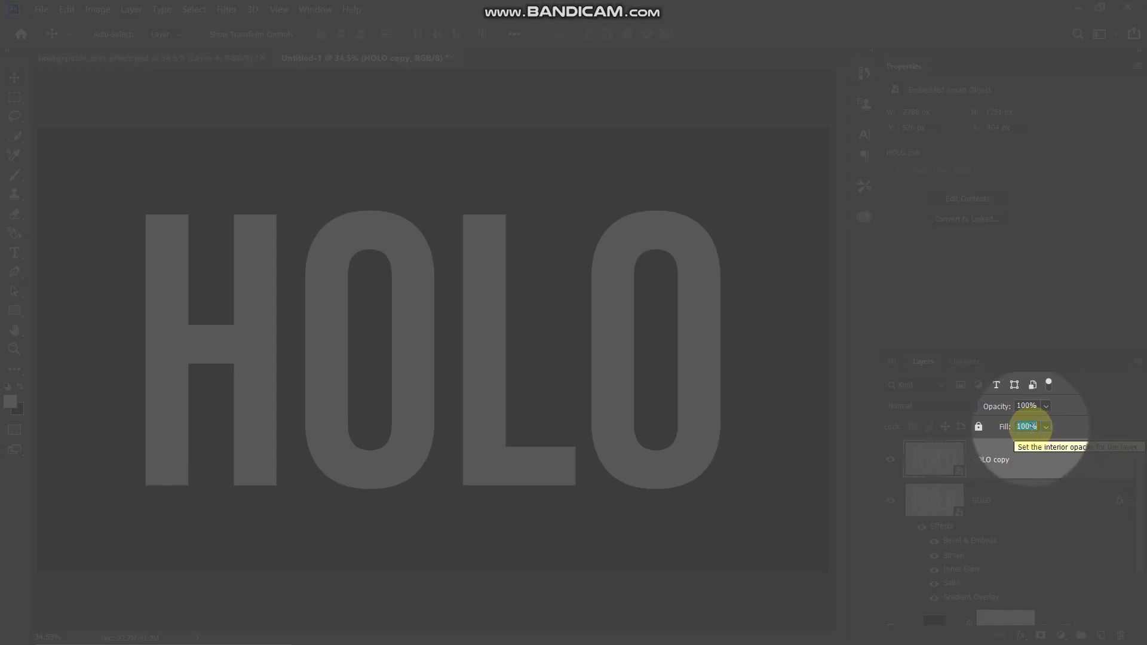
text(0)
key(Return)
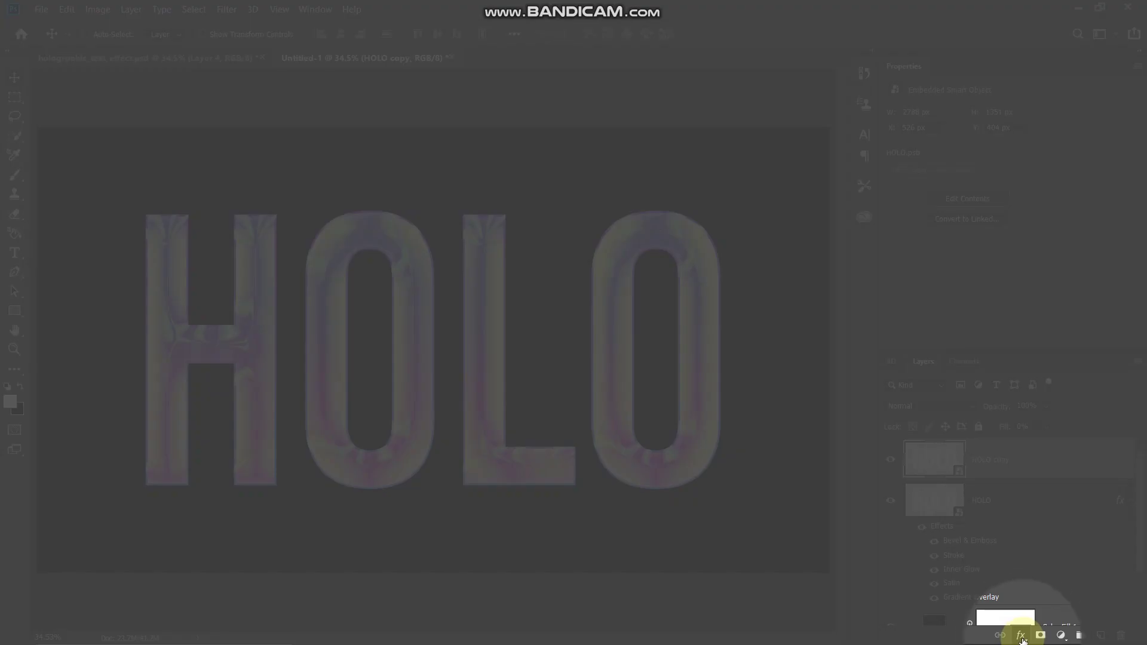
Add a Satin effect to the HOLO copy layer with Normal blend mode and colour #9bf6ff.
click(1021, 635)
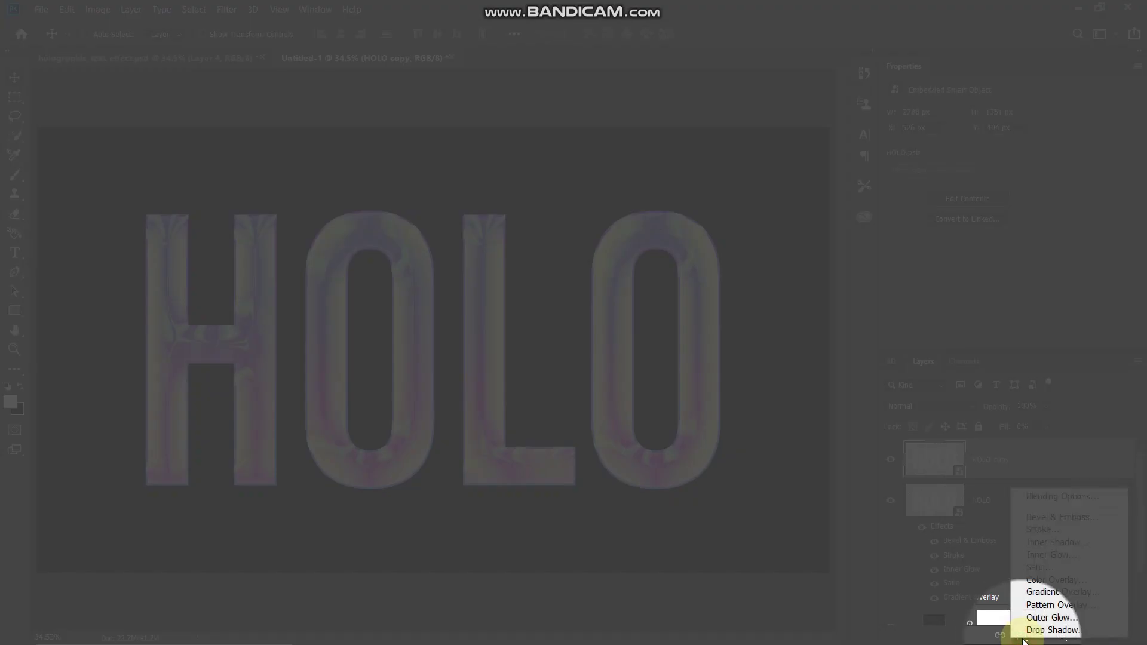
click(1052, 568)
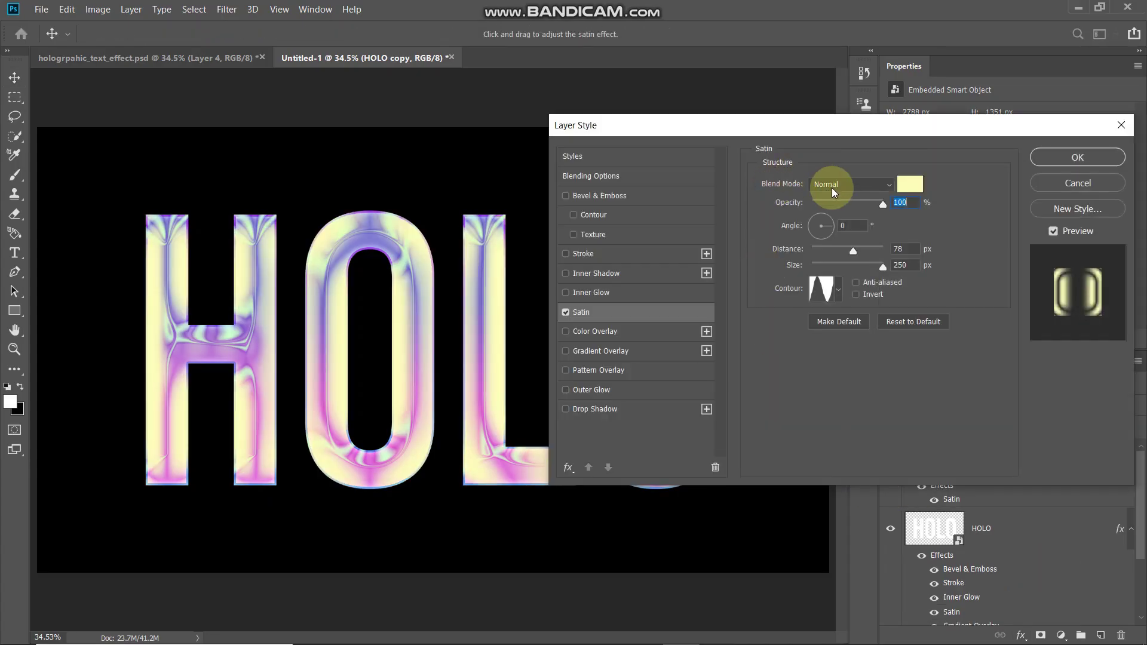
click(911, 184)
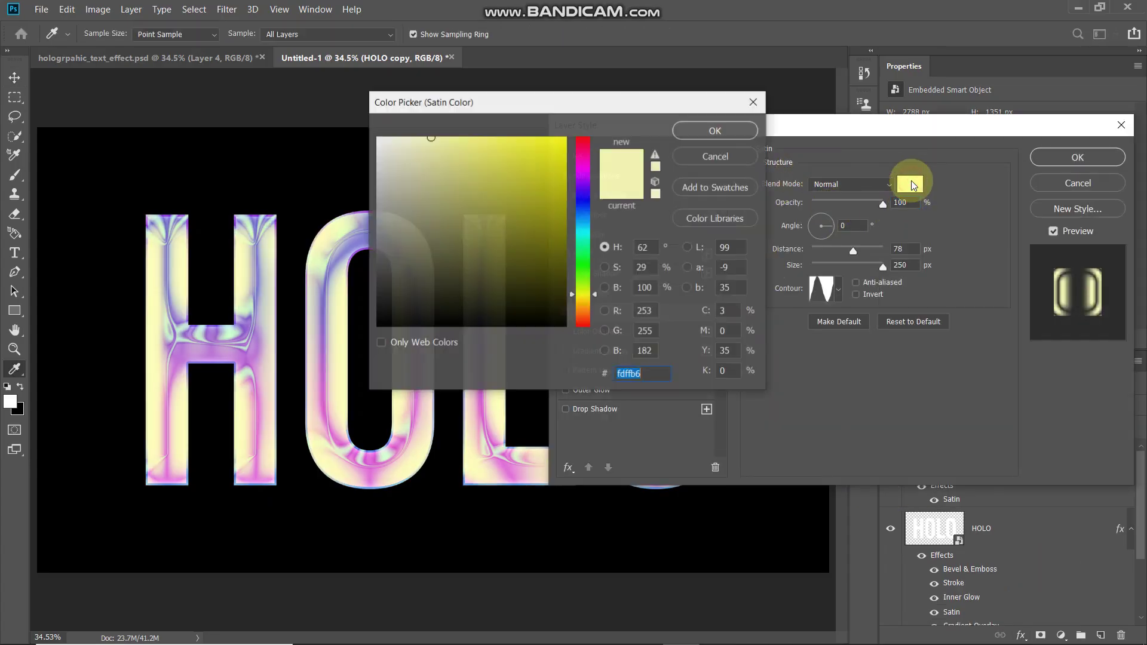
text(9bf6)
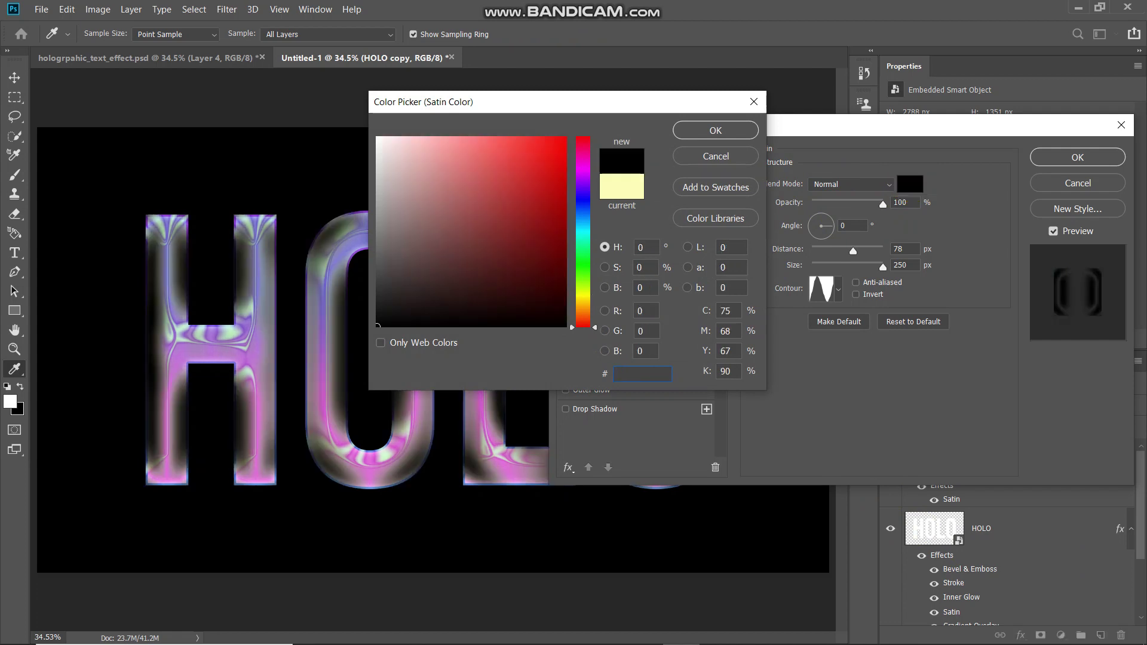
text(ff)
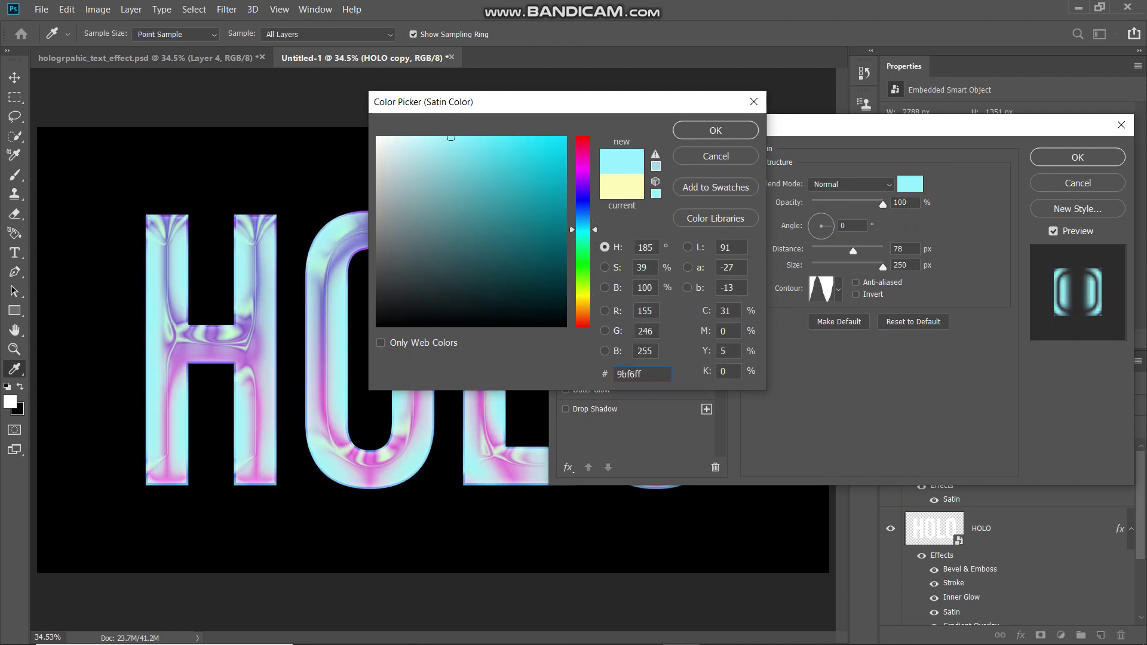
key(Return)
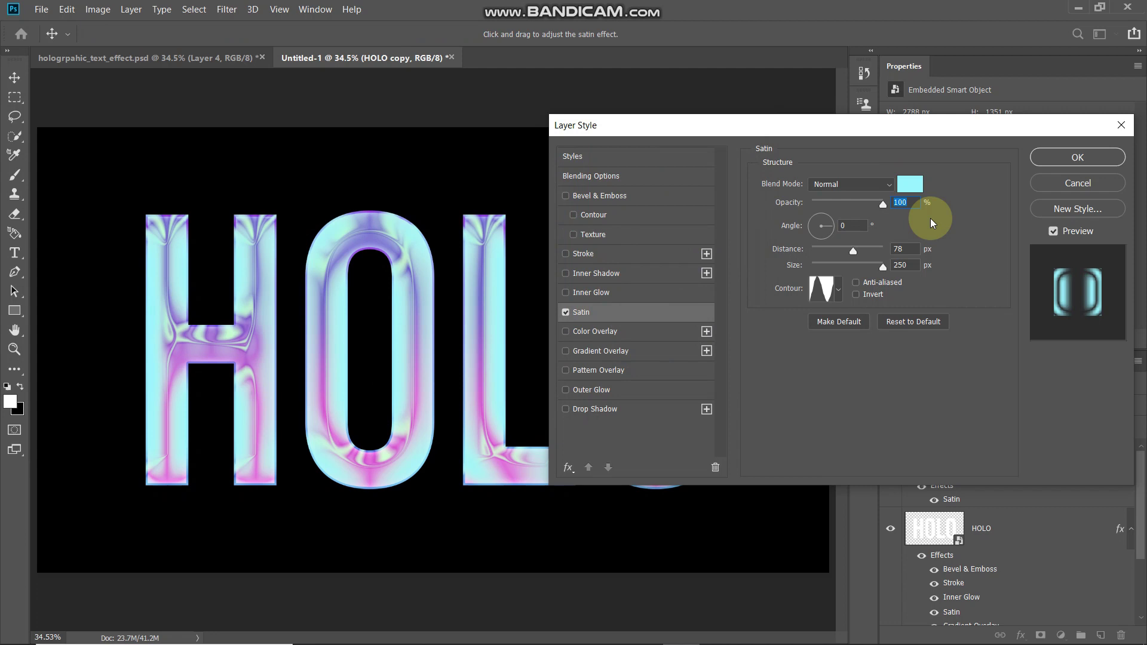
Set the satin to 100% opacity, 100° angle, 50 px distance, 250 px size and the ring-shaped contour, and compare the text with and without it.
click(902, 207)
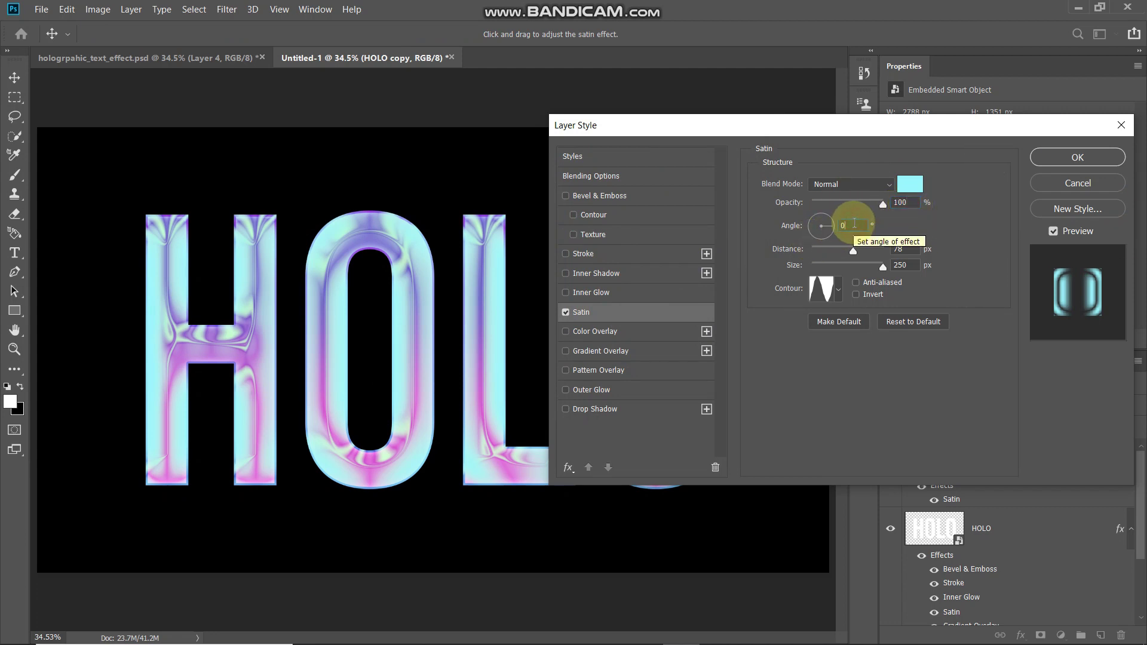
text(100)
key(Tab)
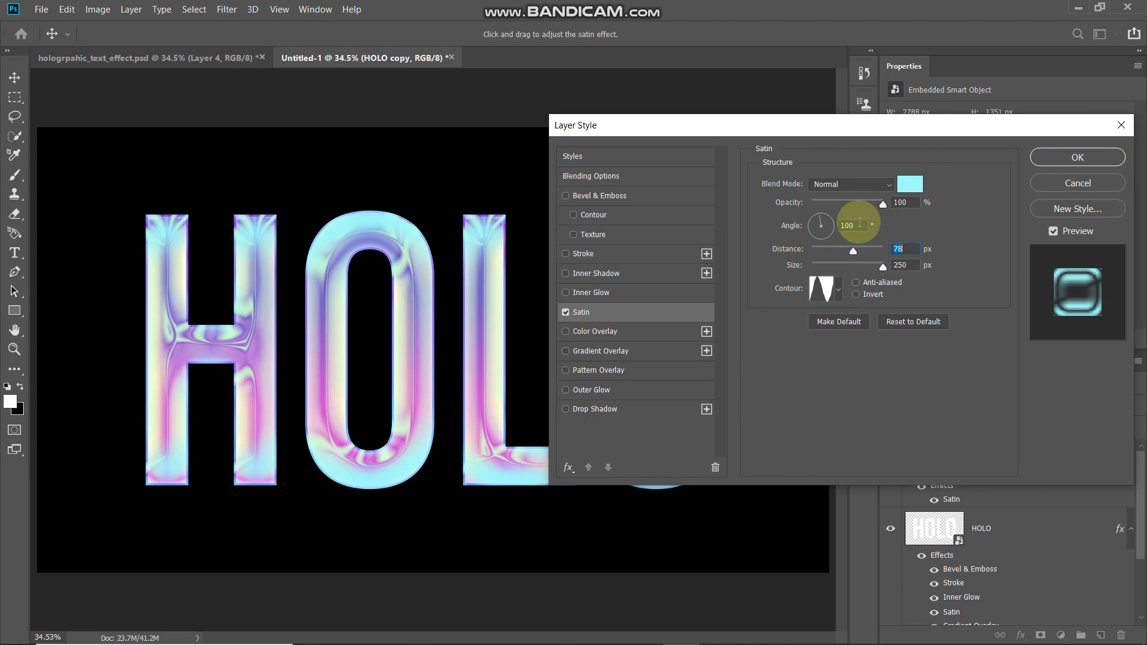
text(50)
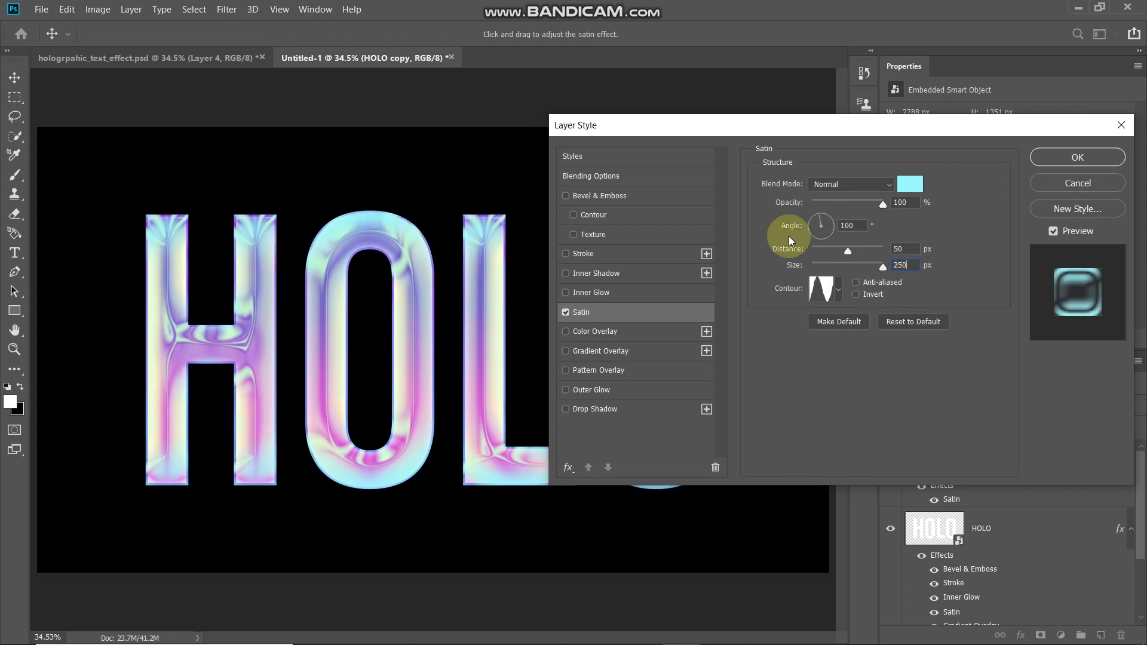
click(842, 288)
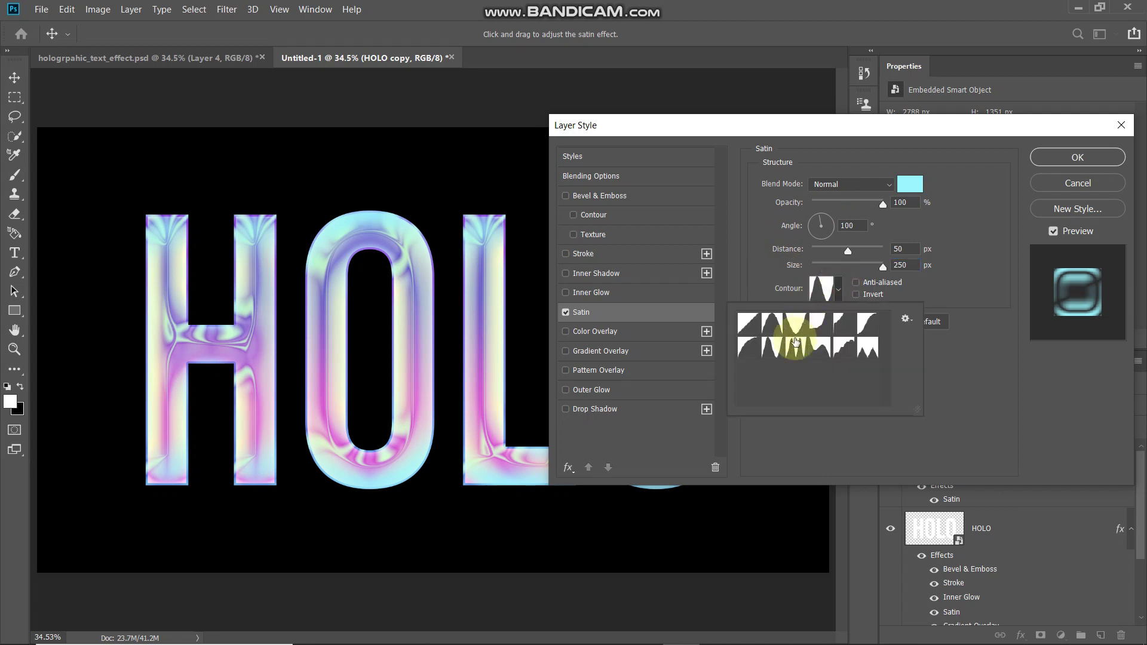
double_click(774, 350)
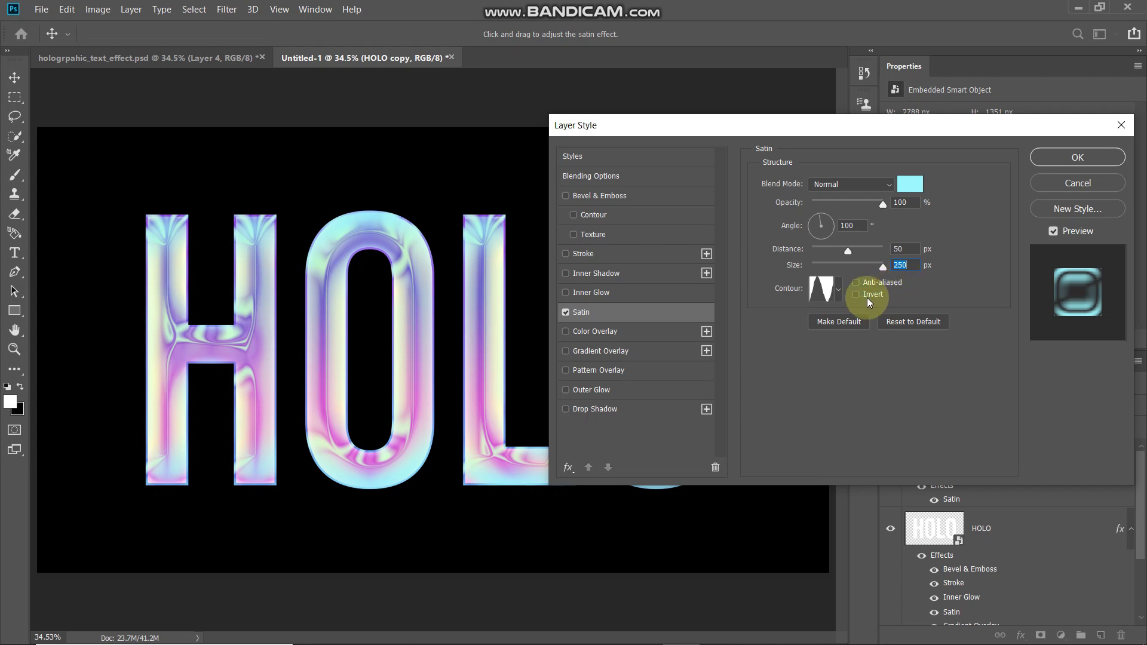
click(418, 218)
click(566, 313)
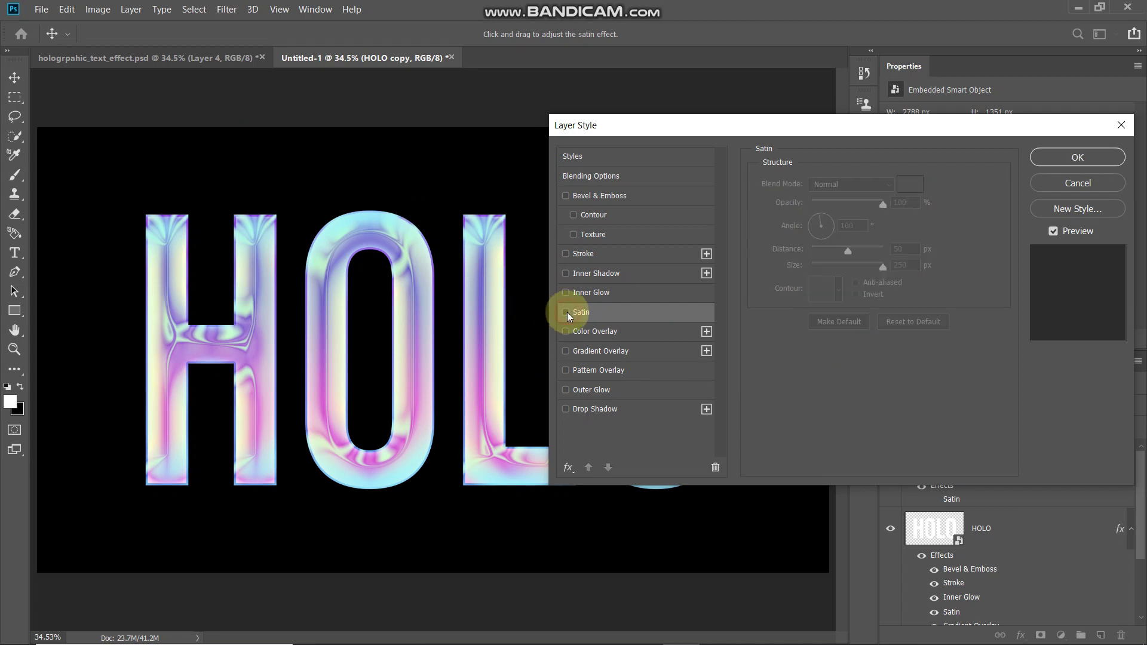
click(566, 312)
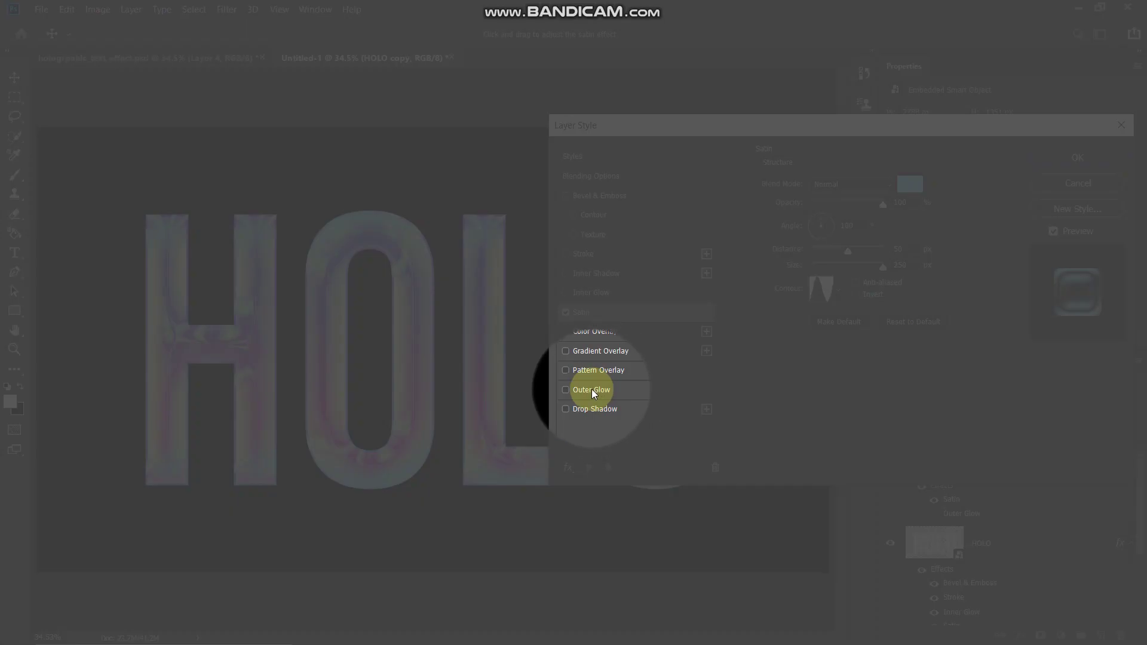
Add an Outer Glow with Screen blend mode, 20% opacity, 0% noise and colour #f9fe6c.
click(592, 390)
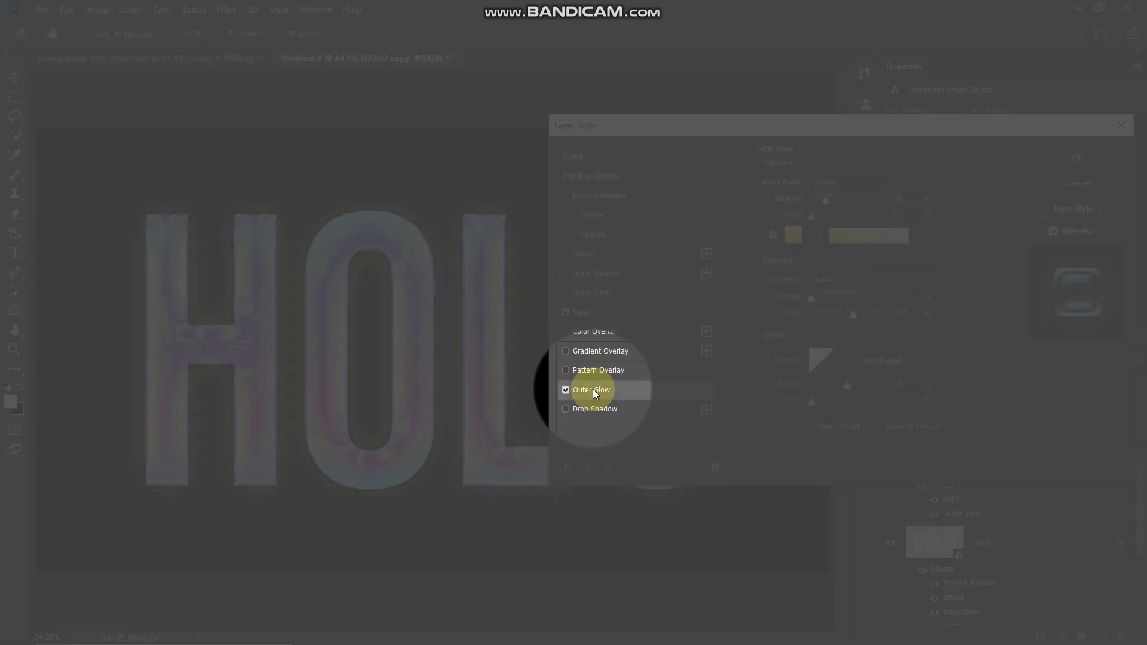
click(866, 181)
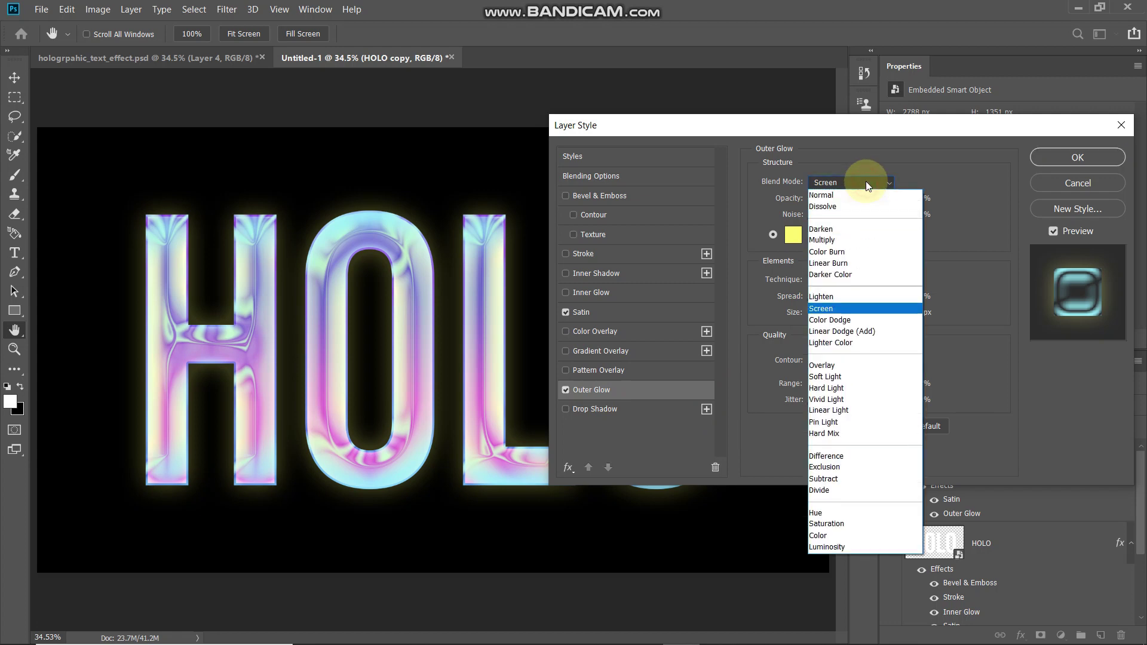
click(860, 309)
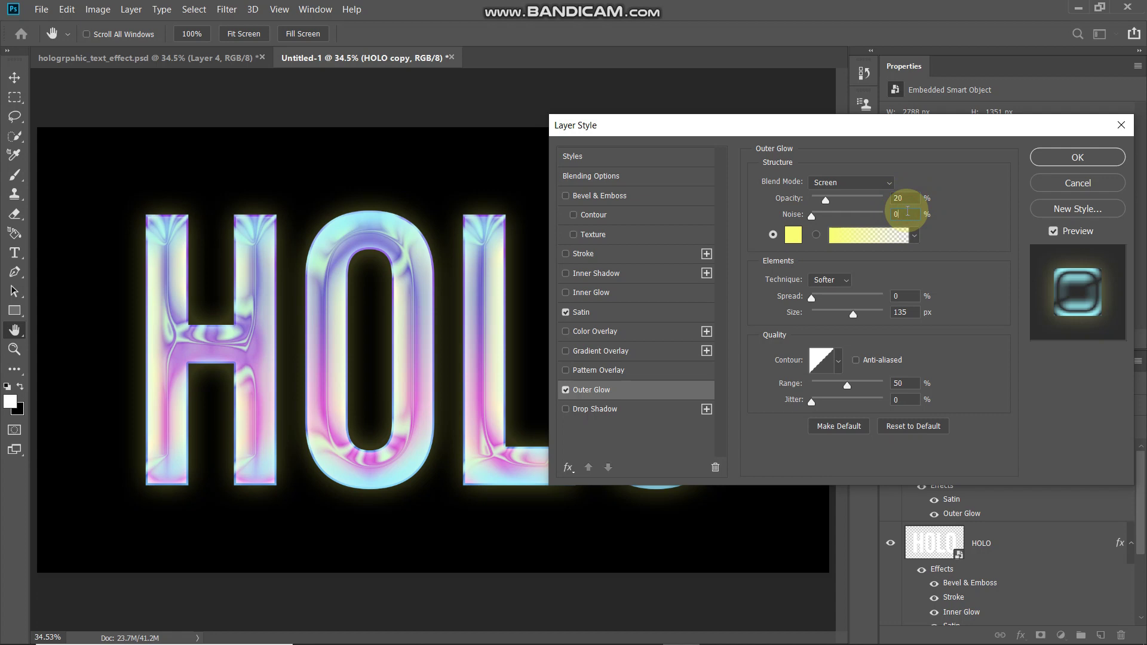
click(790, 236)
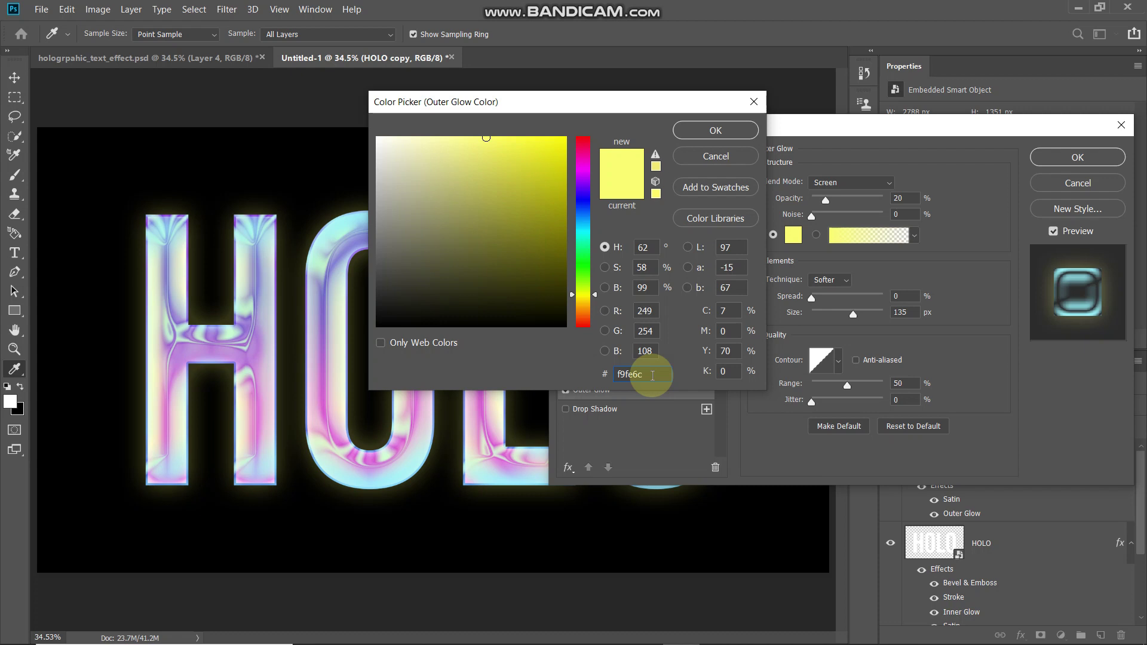
click(714, 130)
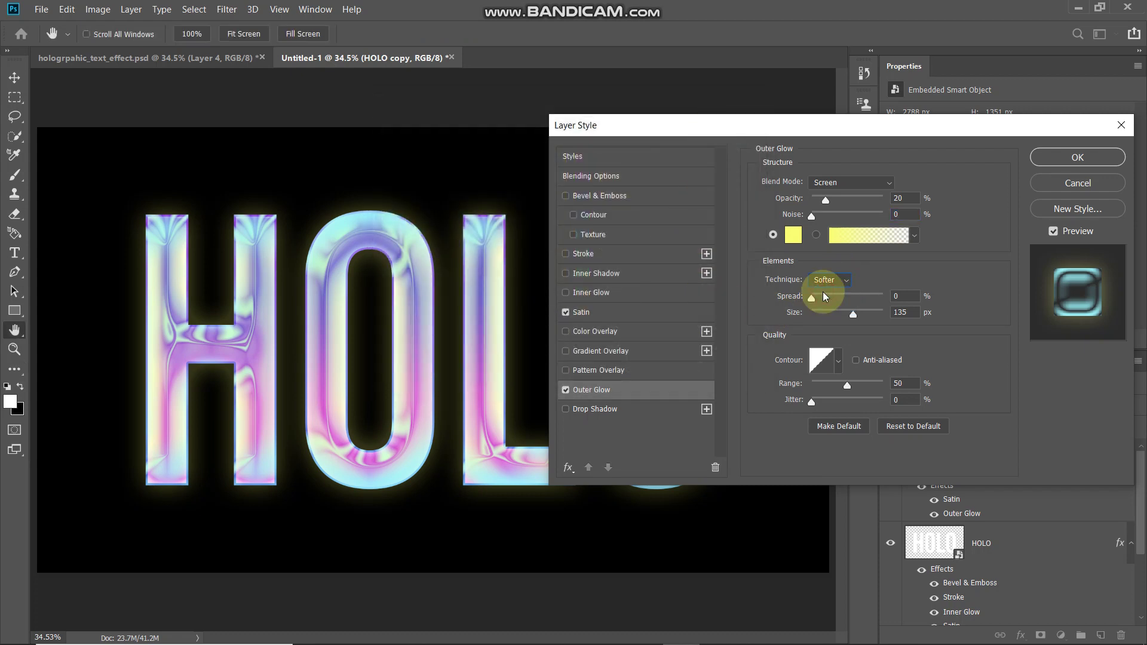
Set the outer glow to Softer technique, 0% spread and 135 px size, and compare the text with and without it.
click(909, 297)
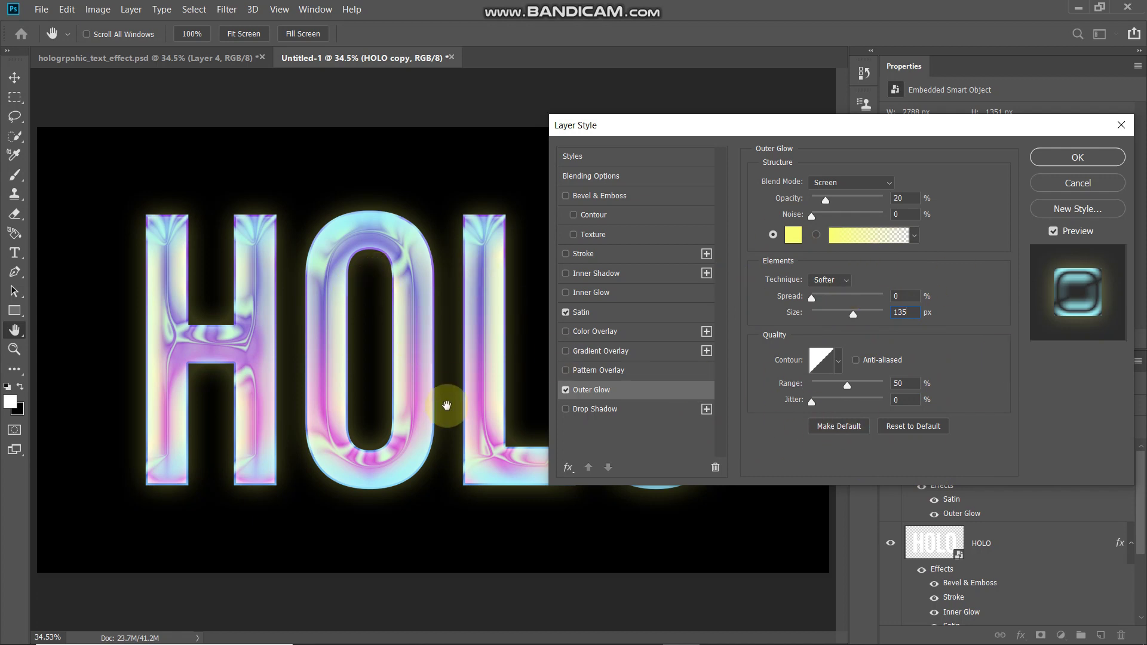
click(564, 392)
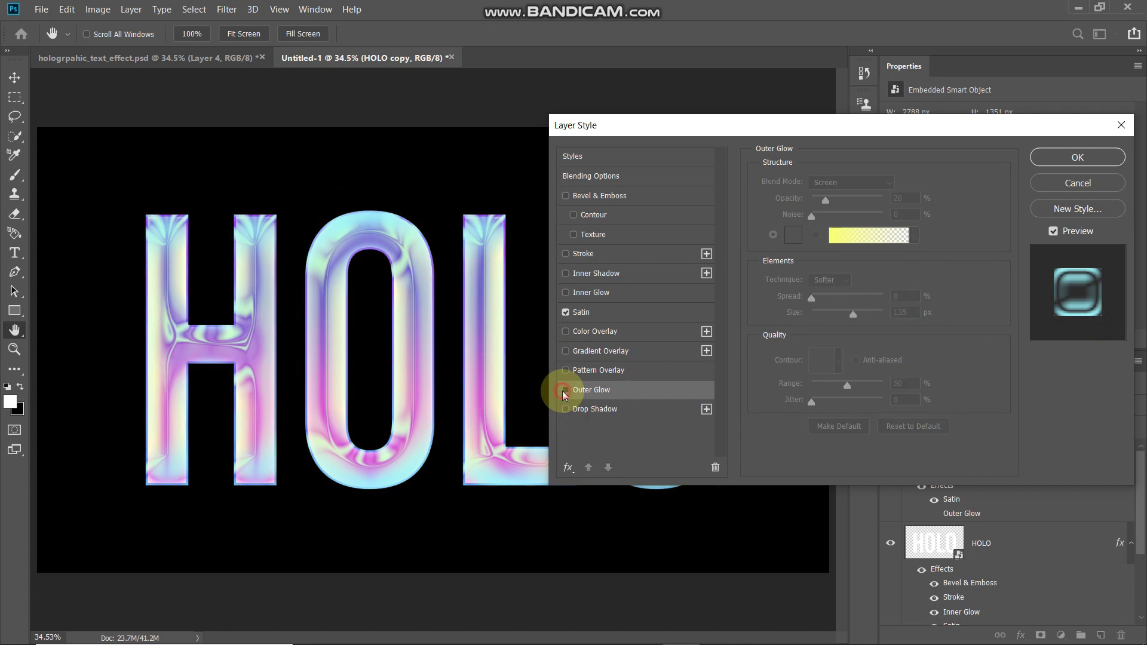
click(564, 391)
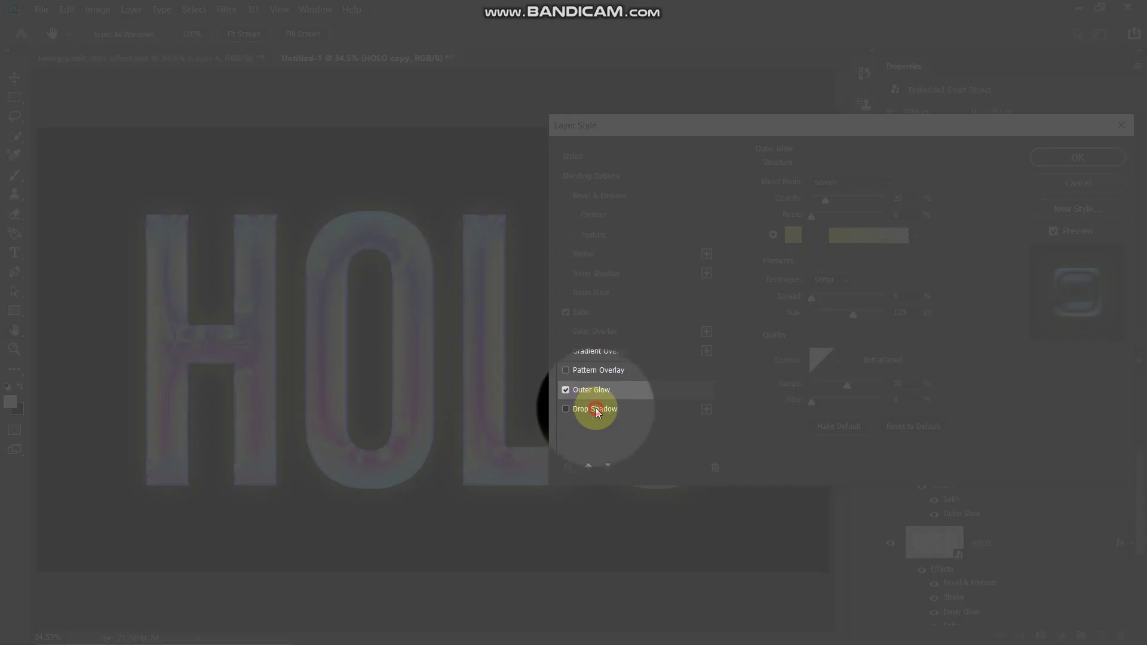
Add a Drop Shadow with Screen blend mode, colour #feed5f and 25% opacity.
click(596, 410)
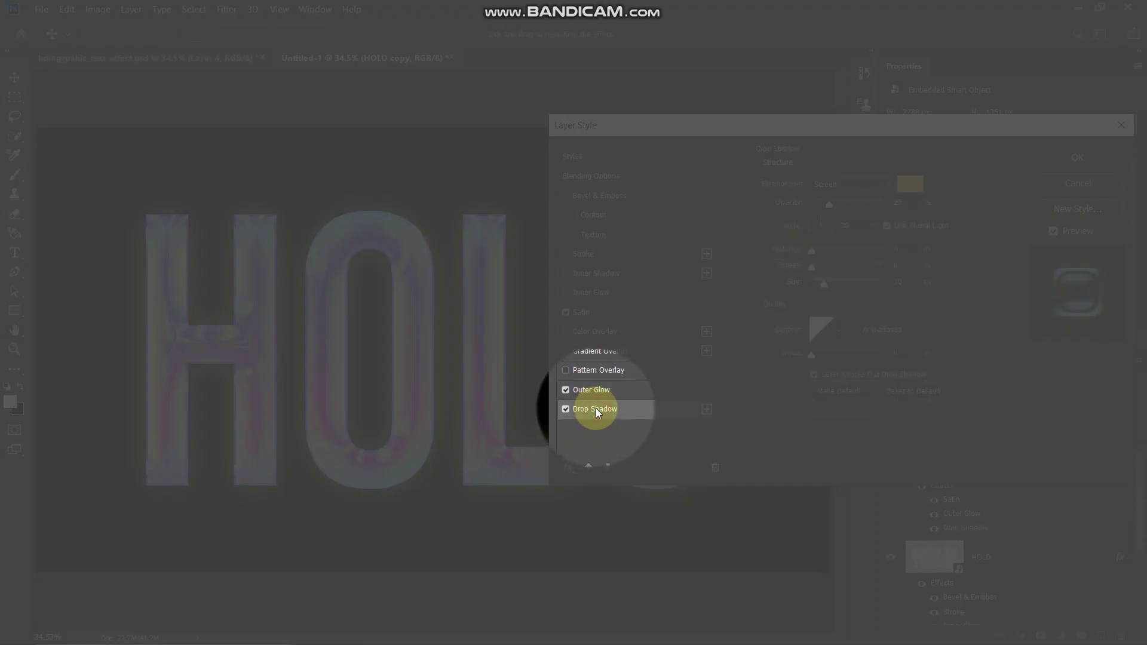
click(854, 184)
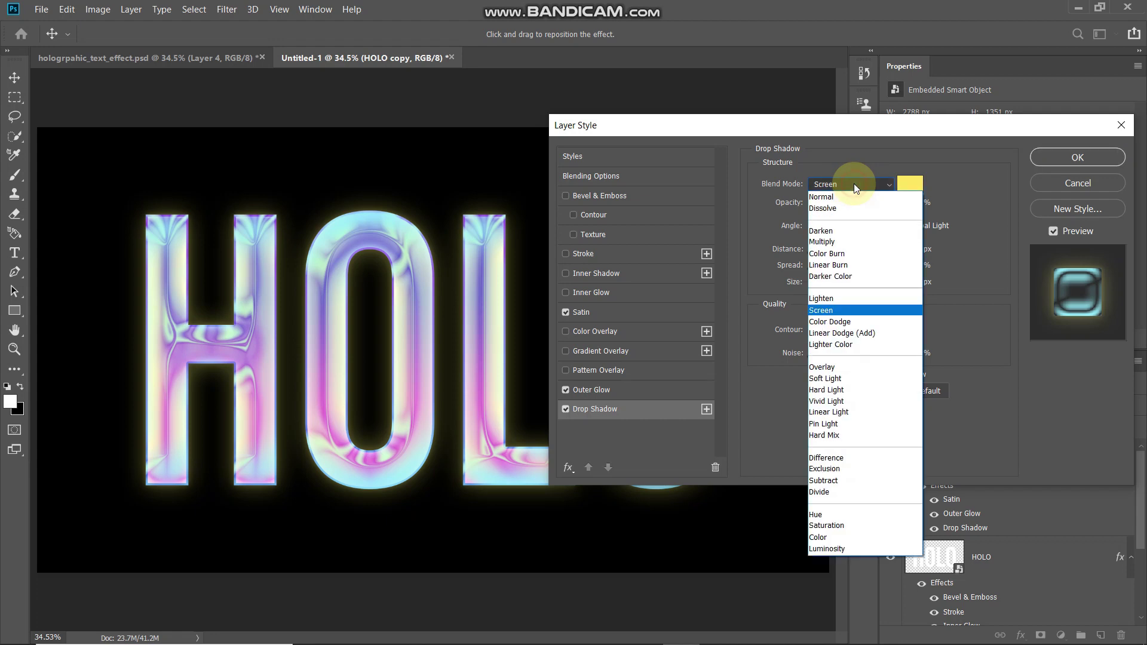
click(816, 311)
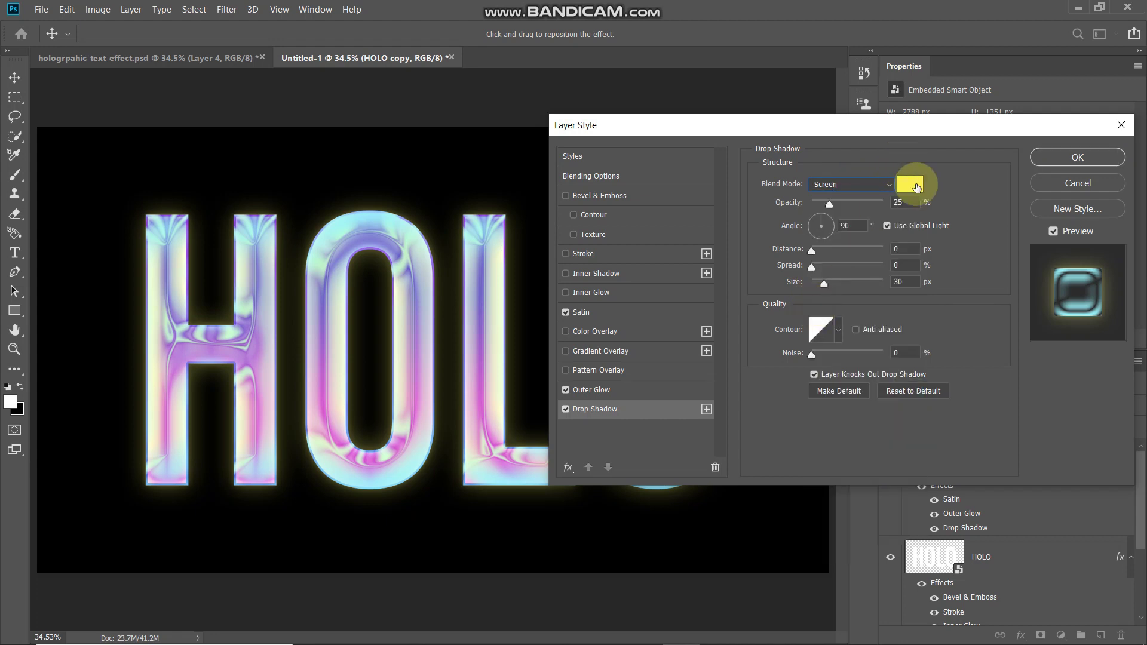
click(910, 184)
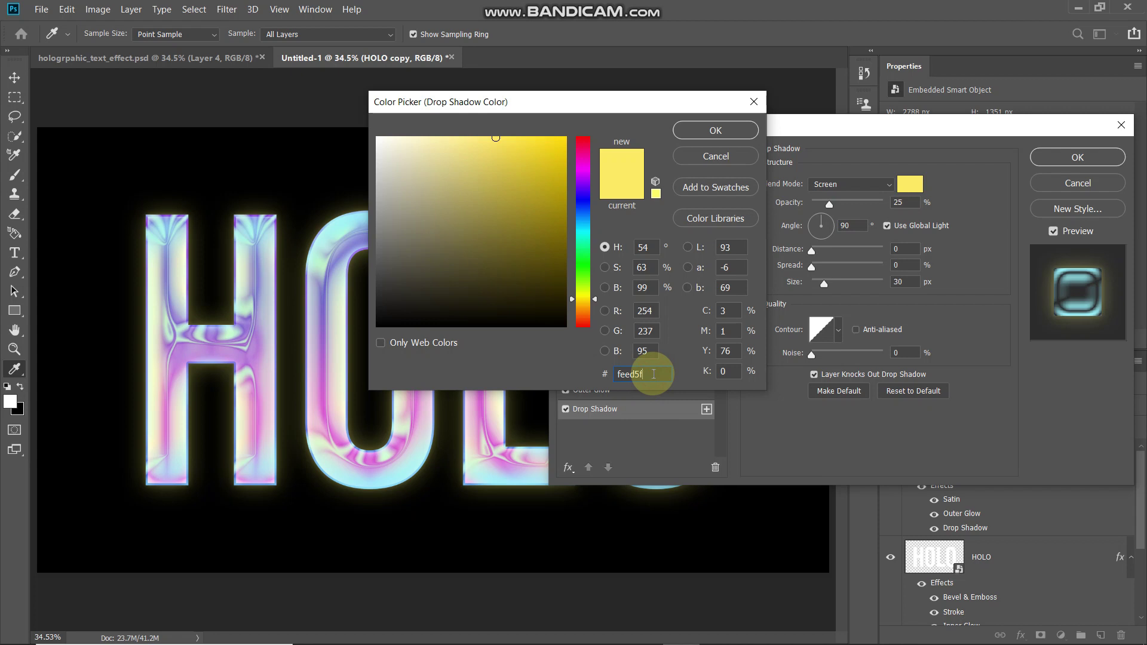
click(716, 135)
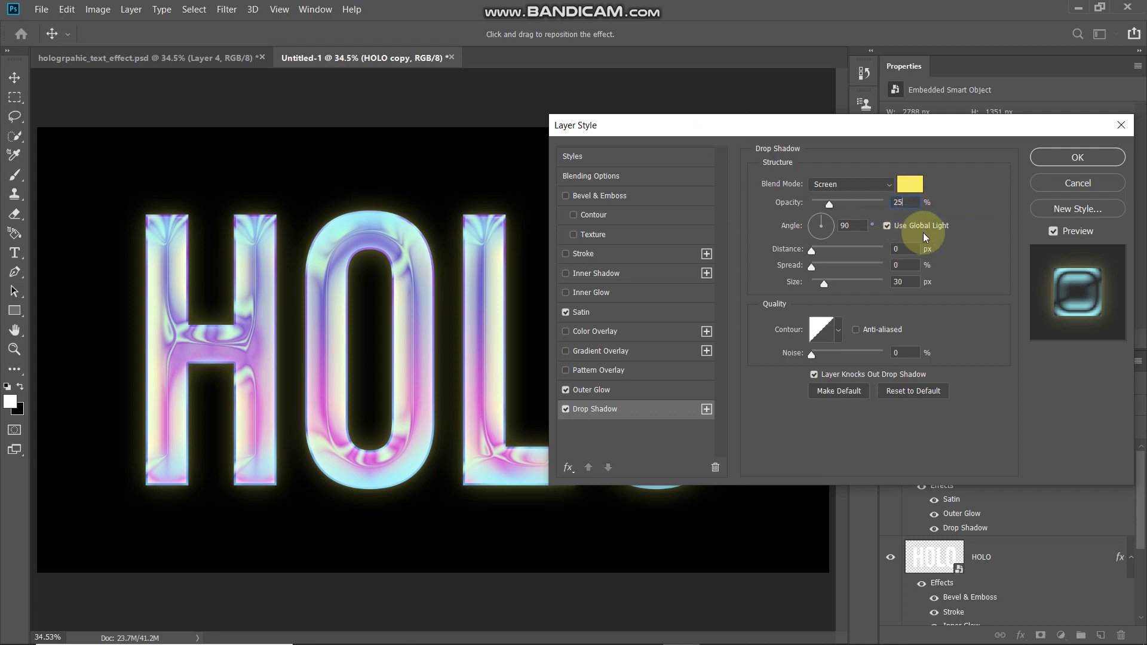
Set the drop shadow to a 90° angle, 0 px distance, 0% spread and 30 px size.
click(860, 224)
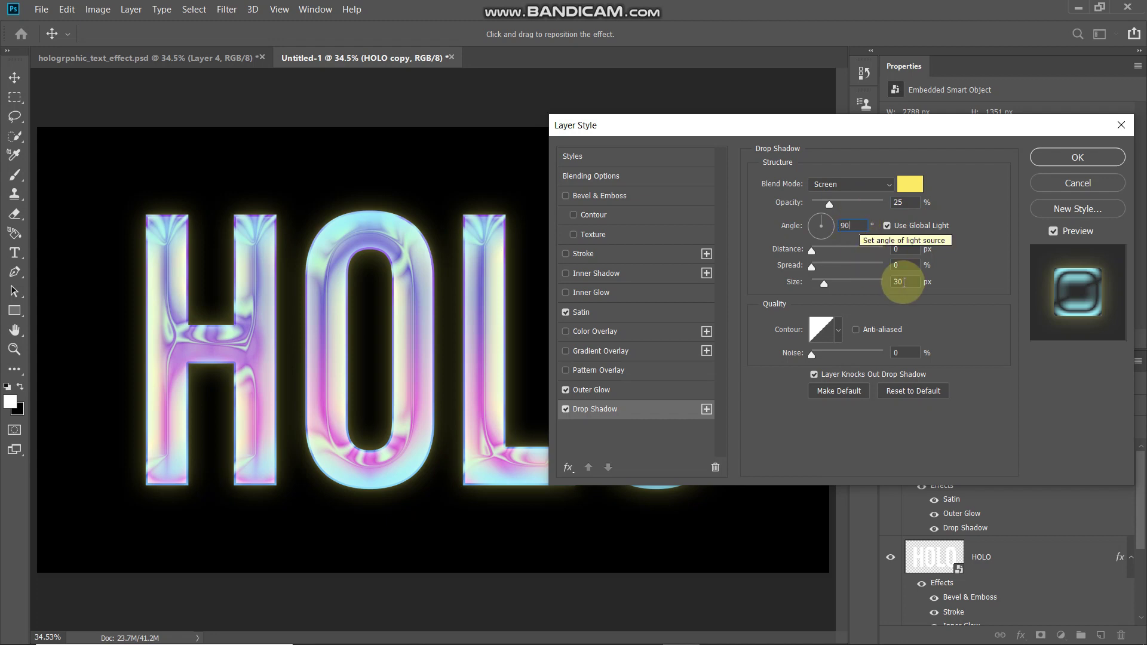
click(910, 248)
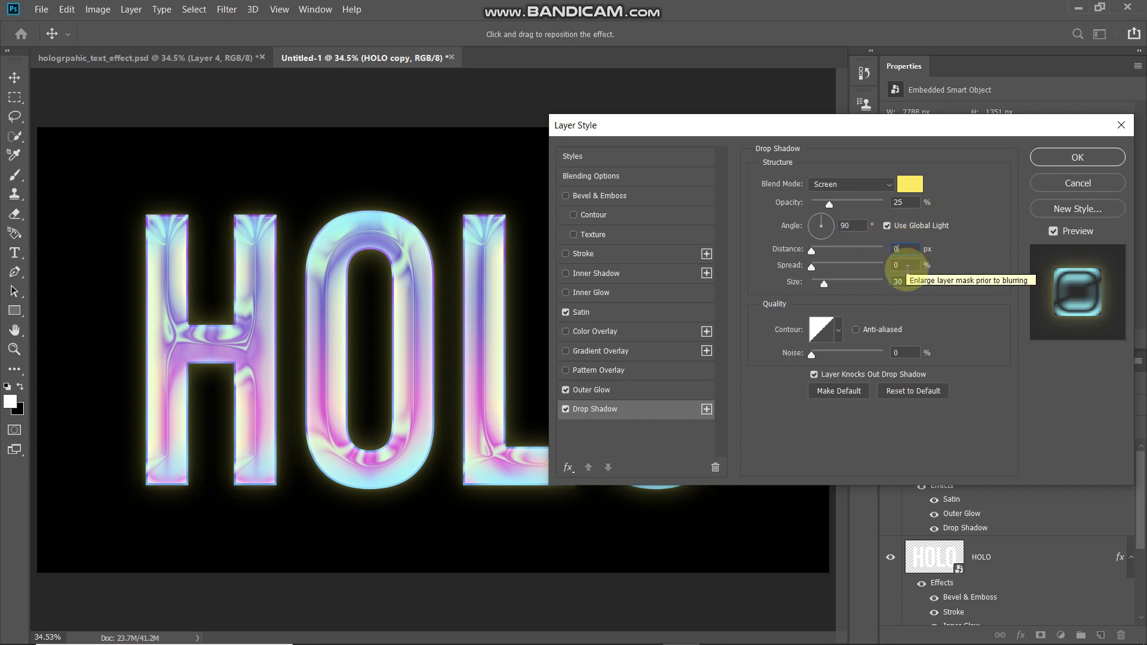
click(910, 265)
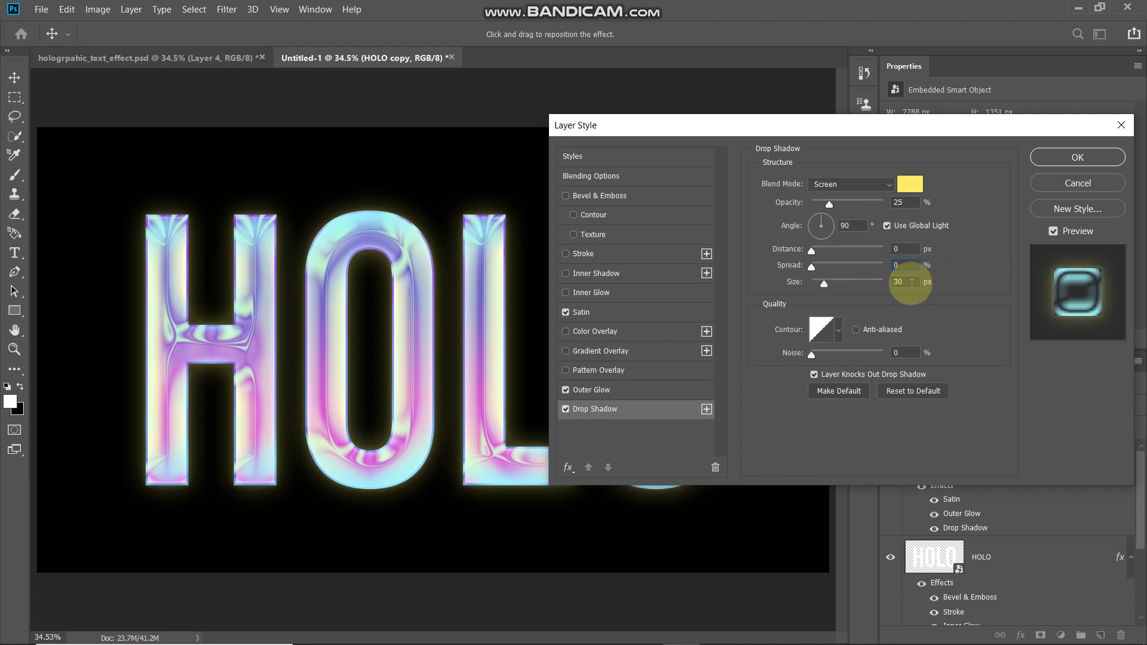
click(911, 282)
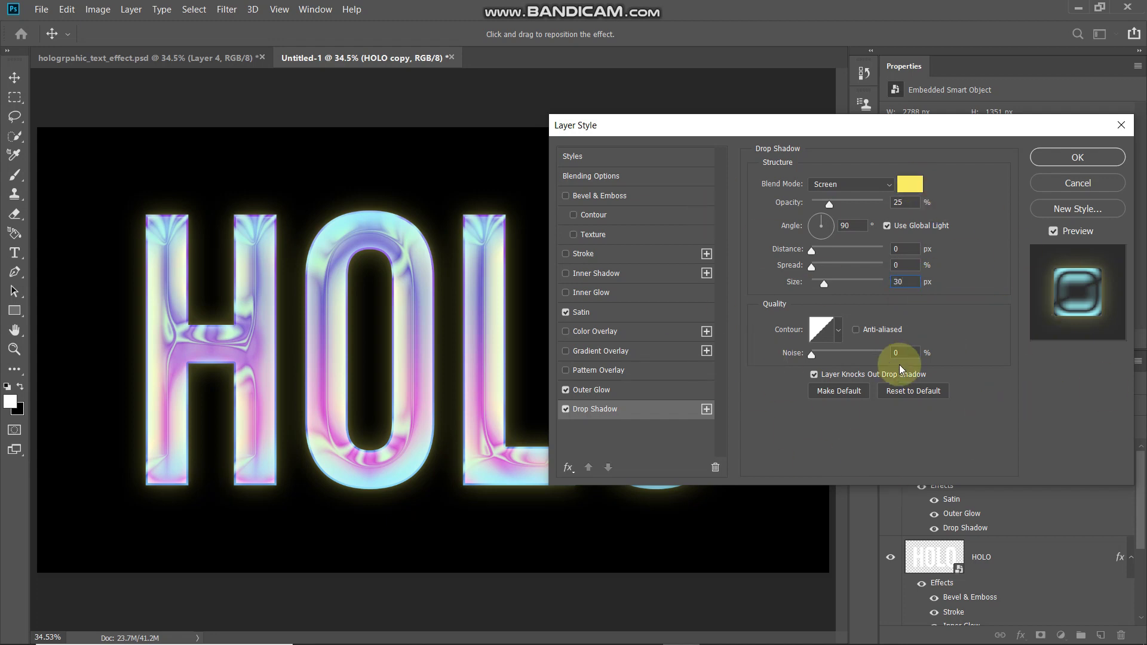
click(597, 444)
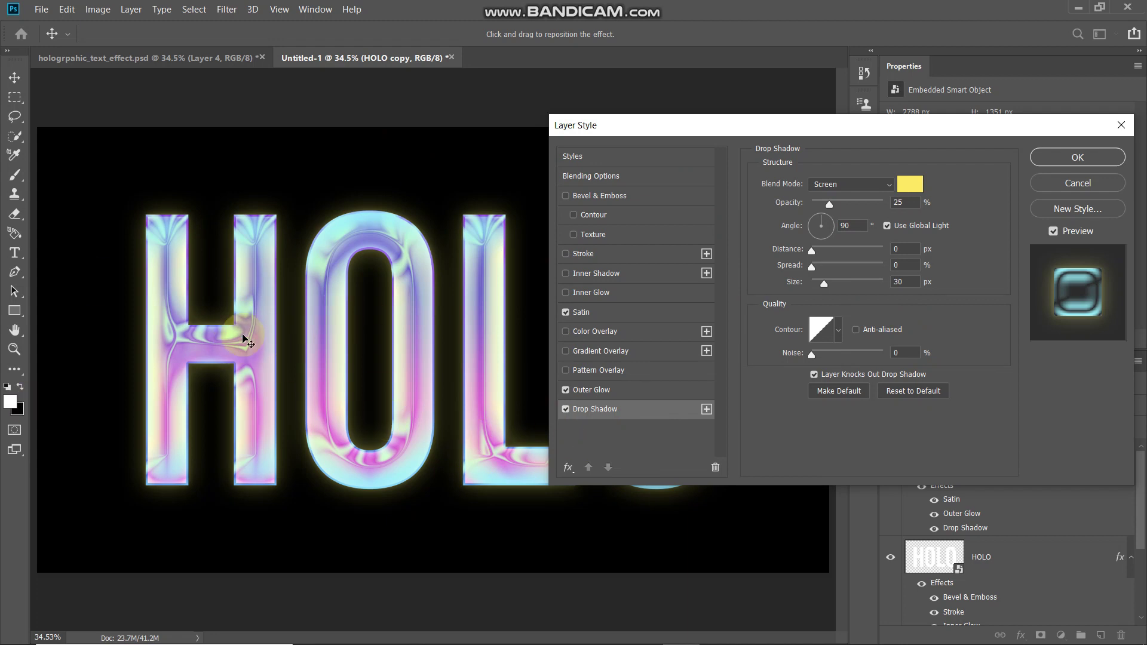
Compare the text up close with and without the drop shadow, and apply the layer styles to HOLO copy.
scroll(245, 342, up, 2)
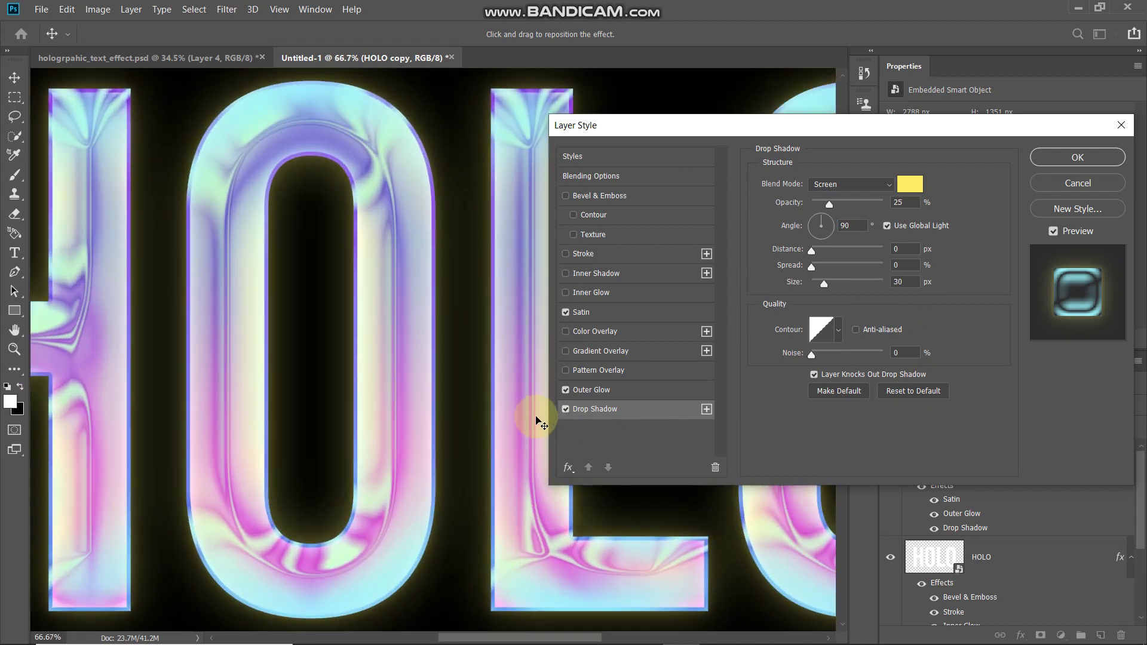
click(565, 410)
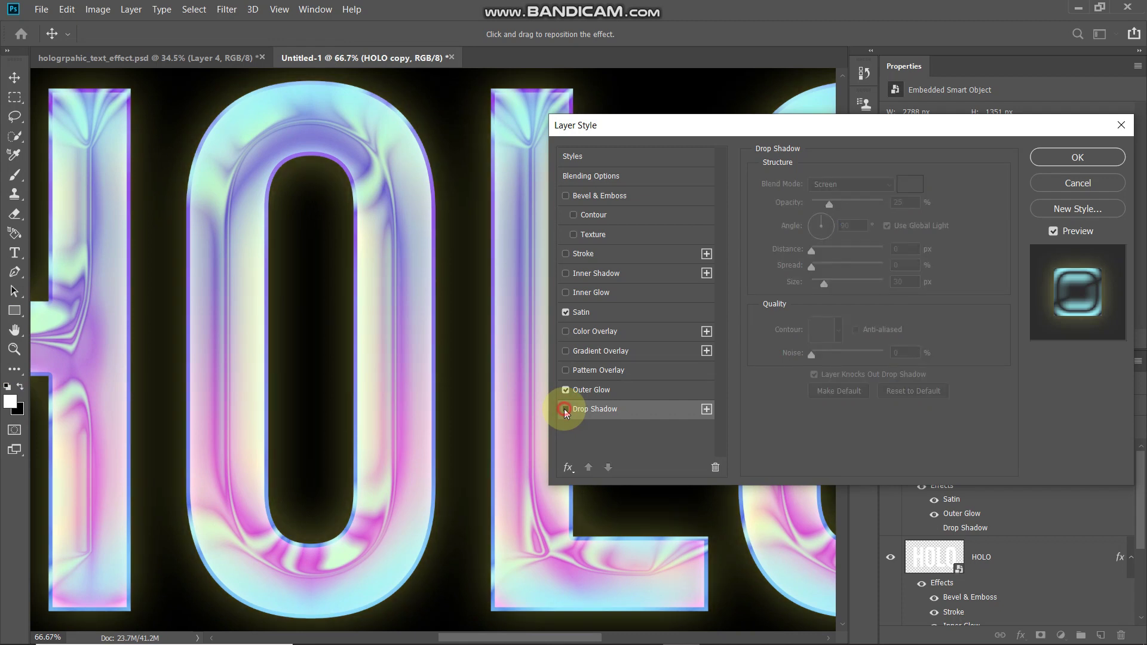
click(566, 409)
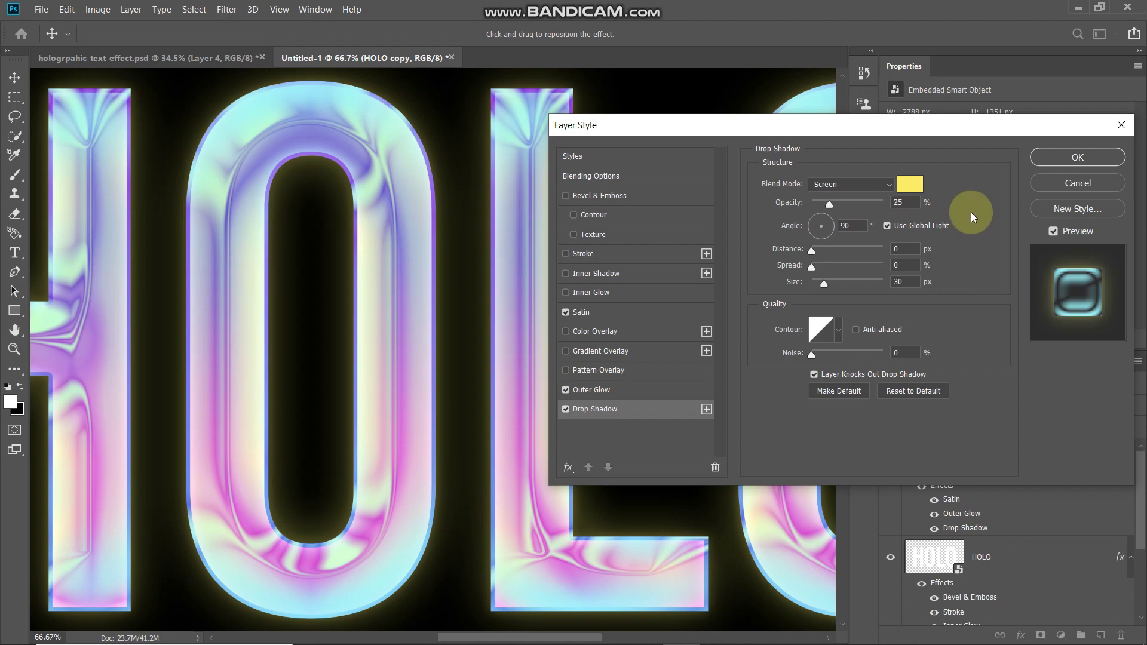
click(1049, 160)
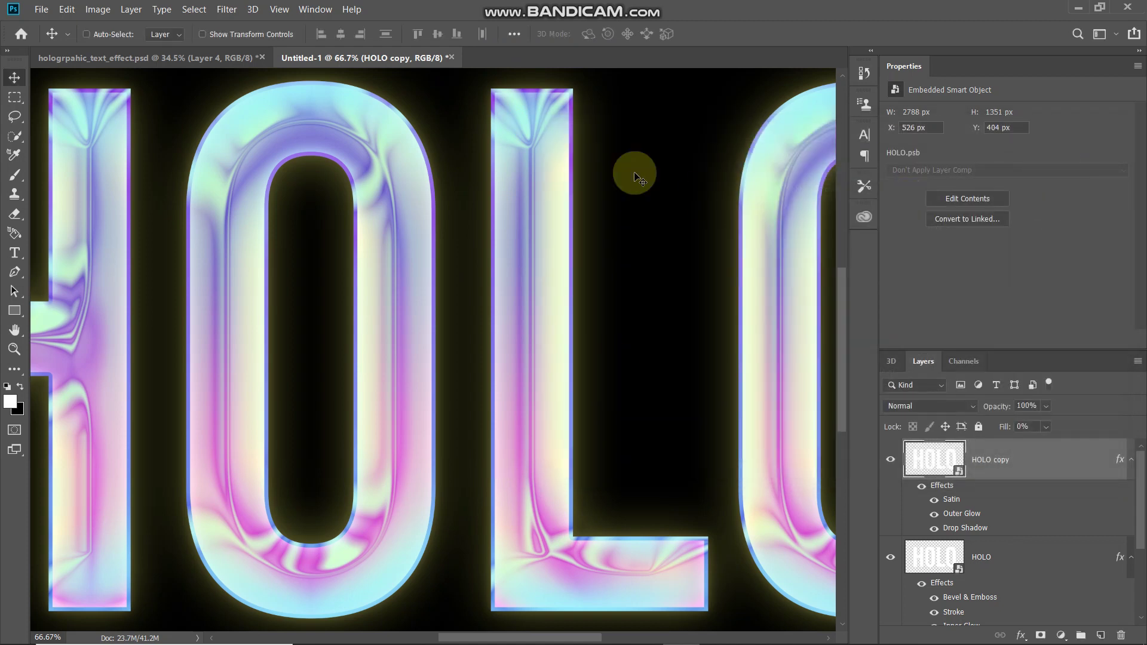
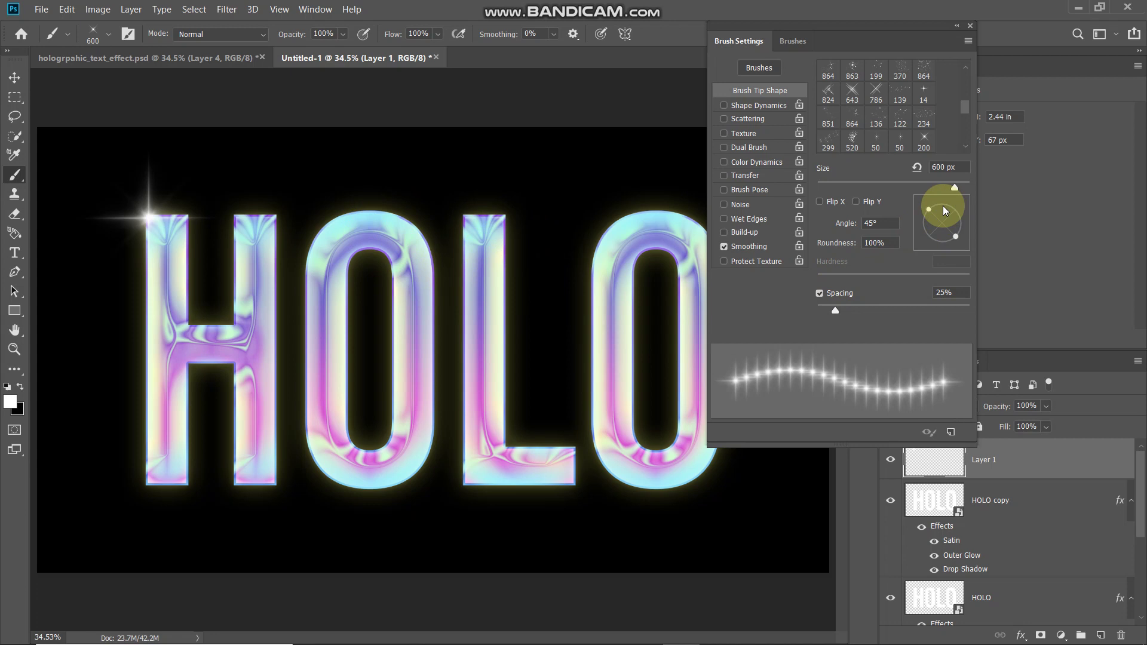
Set the sparkle brush's angle to 90° and try out larger brush sizes of 900 px and 800 px.
key(BackSpace)
text(90)
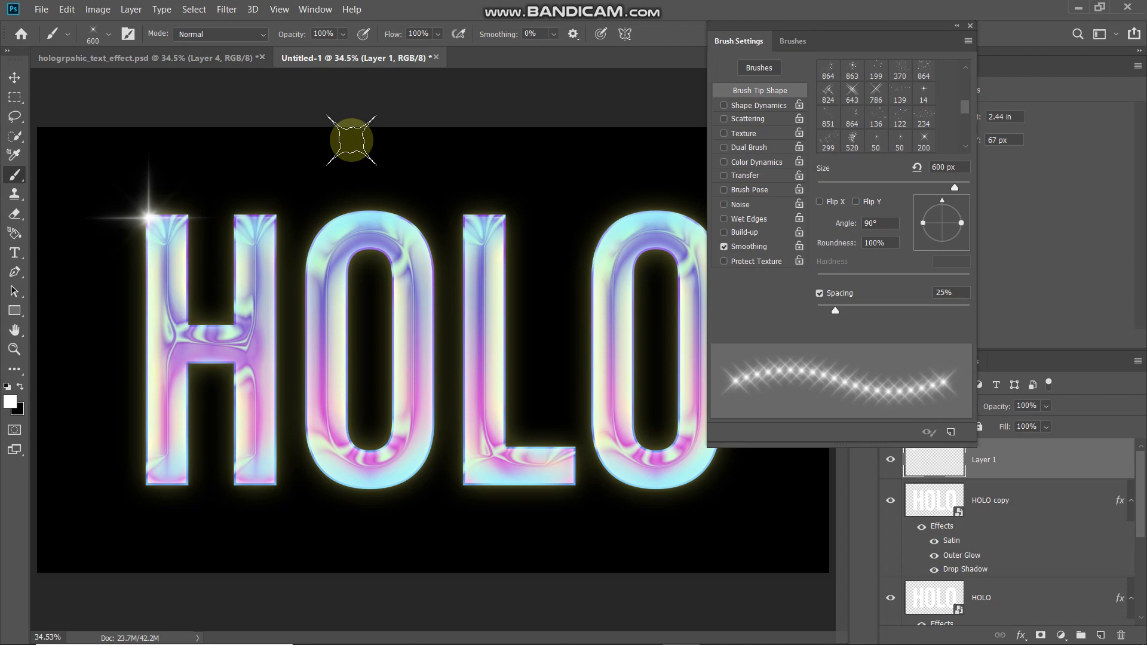
key(bracketright)
key(bracketright)
key(bracketright)
key(bracketright)
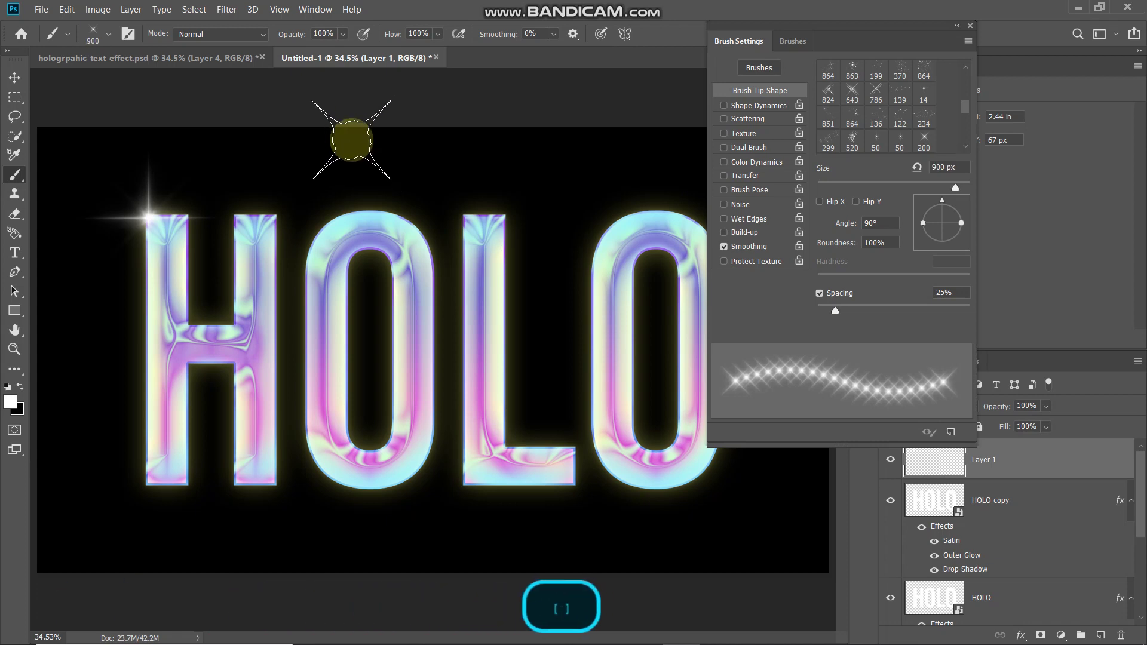
key(bracketleft)
key(bracketleft)
key(bracketleft)
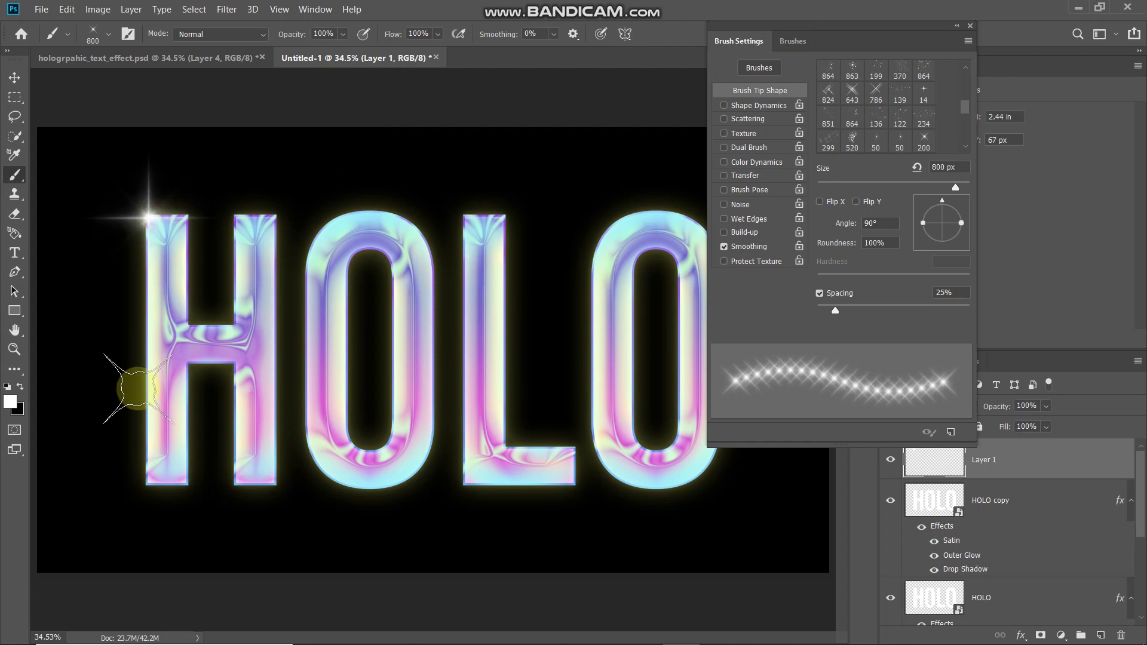
Shrink and rotate the sparkle brush and stamp sparkles on the first O's inner edge, at its lower-left and upper-right curves.
key(bracketleft)
key(bracketleft)
key(bracketleft)
key(bracketleft)
click(355, 442)
key(Left)
click(387, 257)
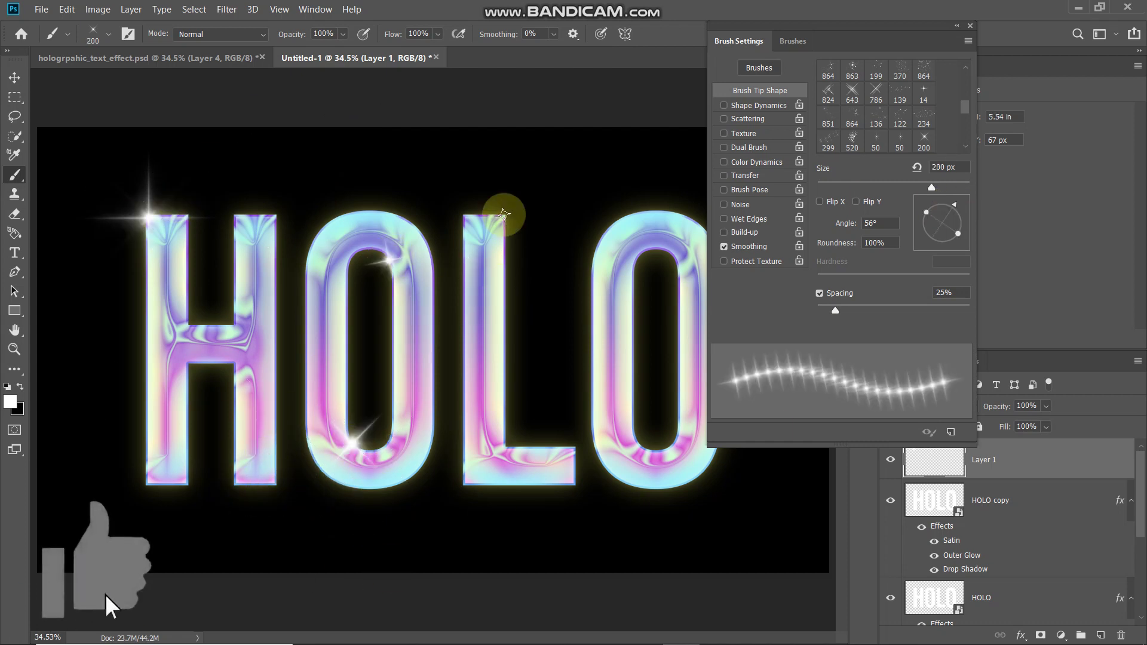
Stamp sparkles on the L's top edge and lower-left corner and the last O's inner base, varying brush size and angle, and close the brush settings.
key(bracketleft)
key(bracketleft)
key(bracketleft)
key(bracketleft)
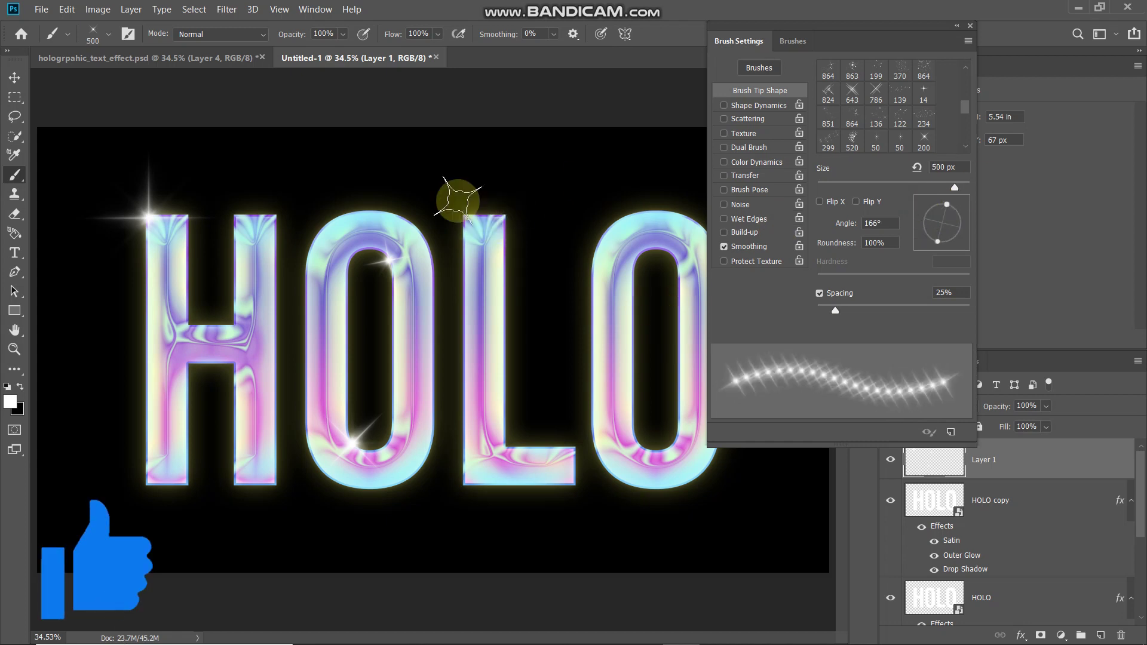
click(481, 208)
click(463, 484)
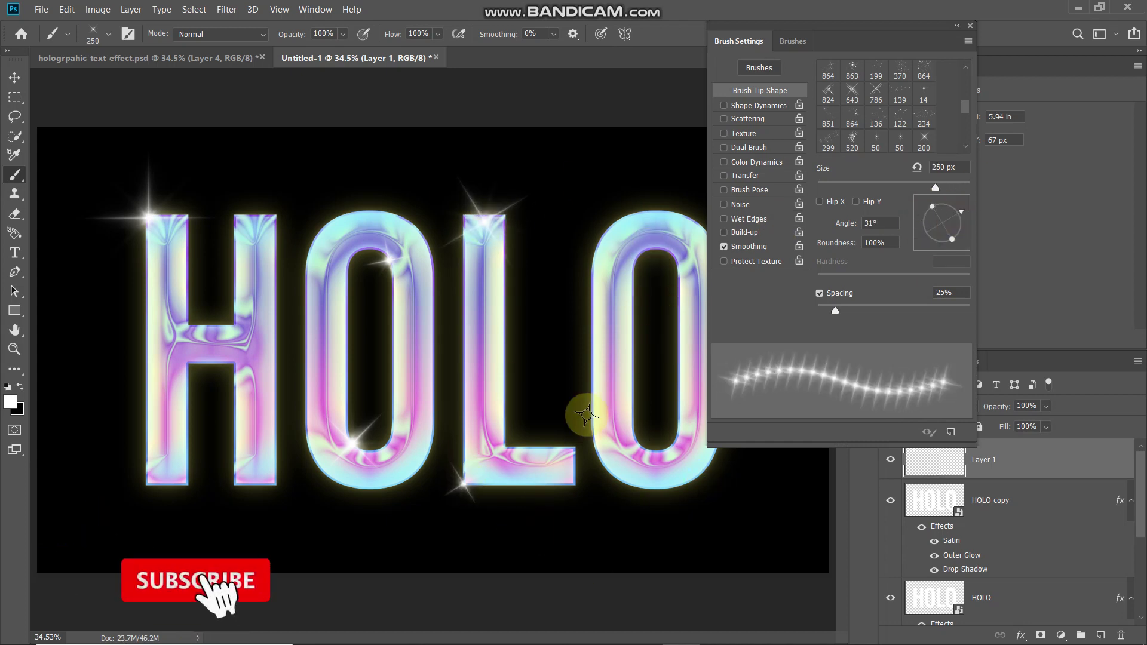
key(Right)
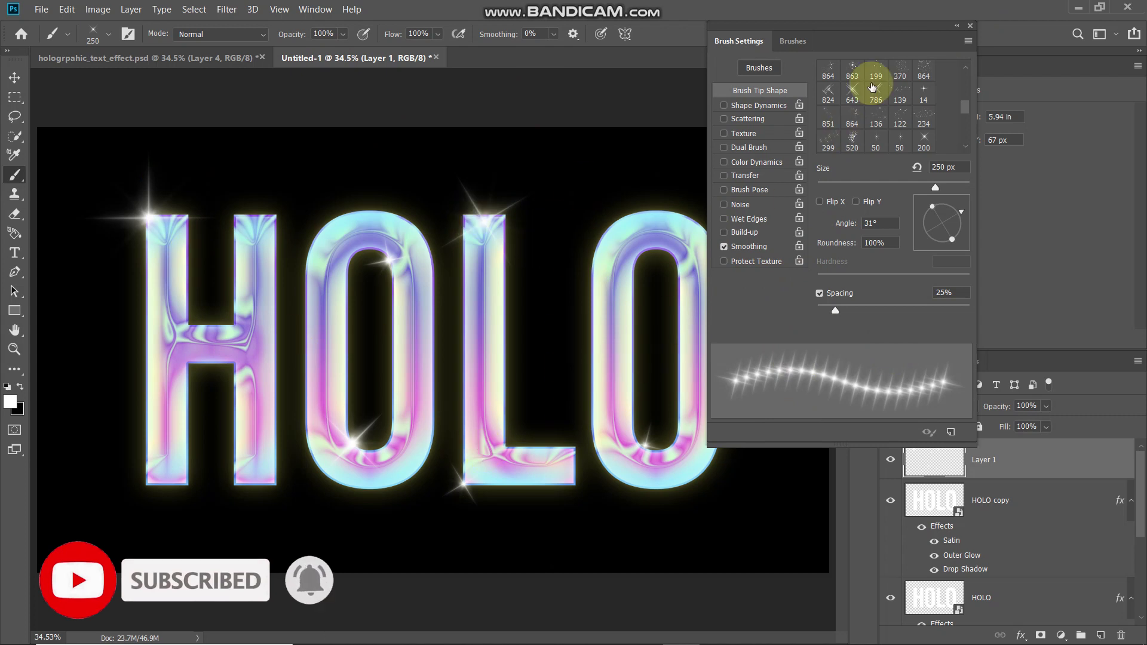
click(972, 26)
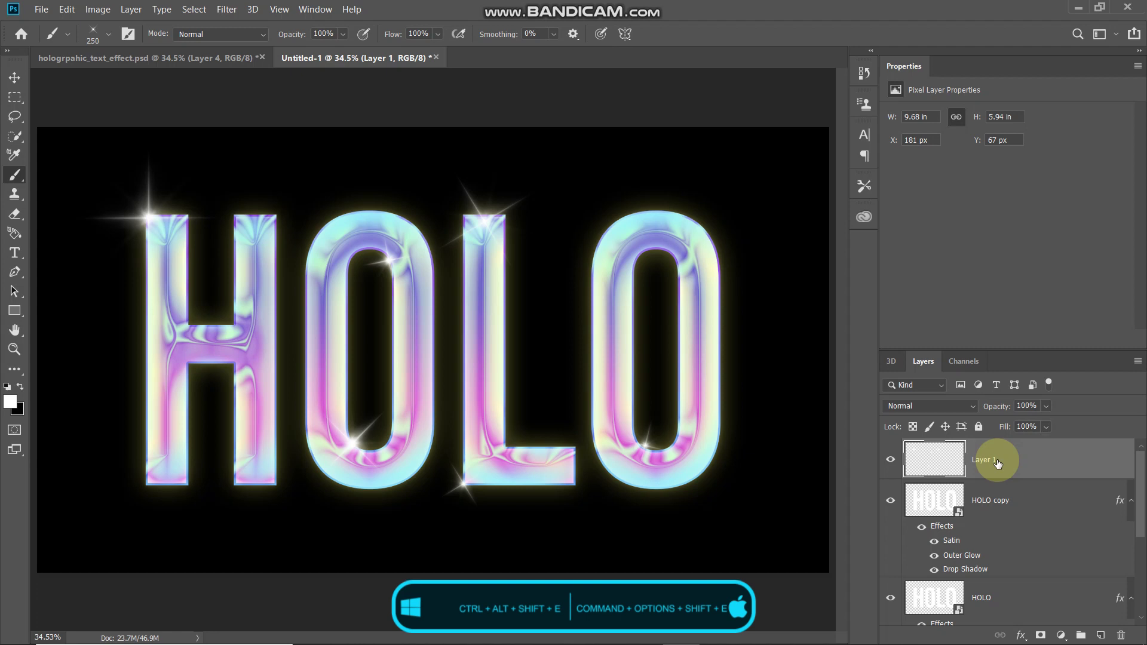
Stamp all visible layers into a new layer above Layer 1 and convert it to a smart object.
key(ctrl+alt+shift+e)
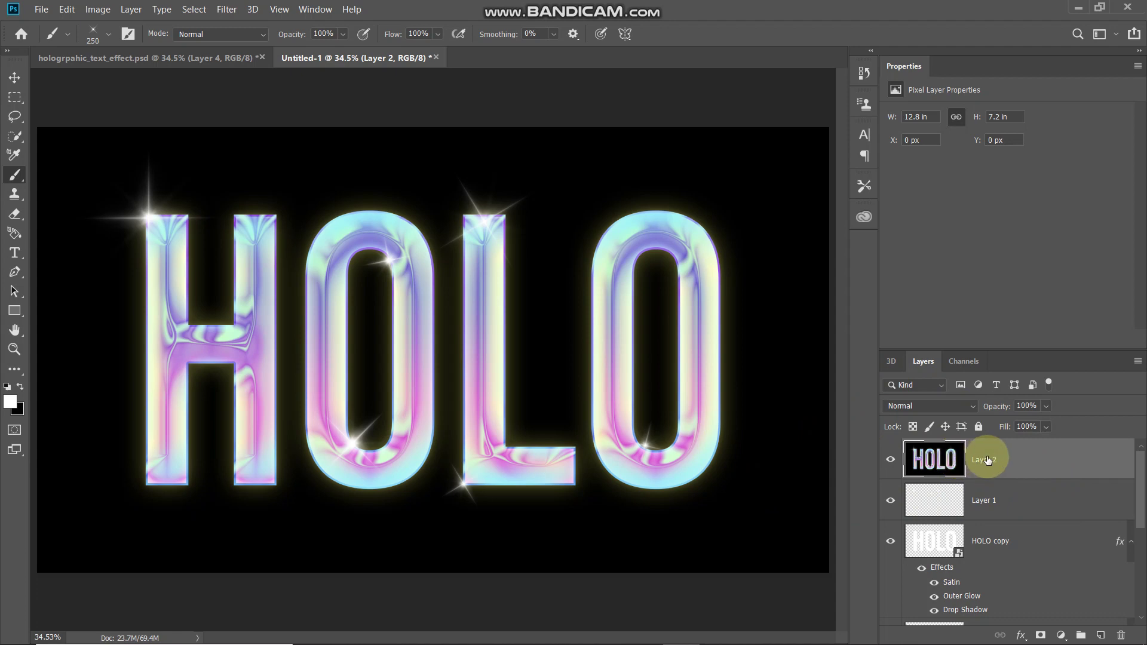
right_click(1023, 458)
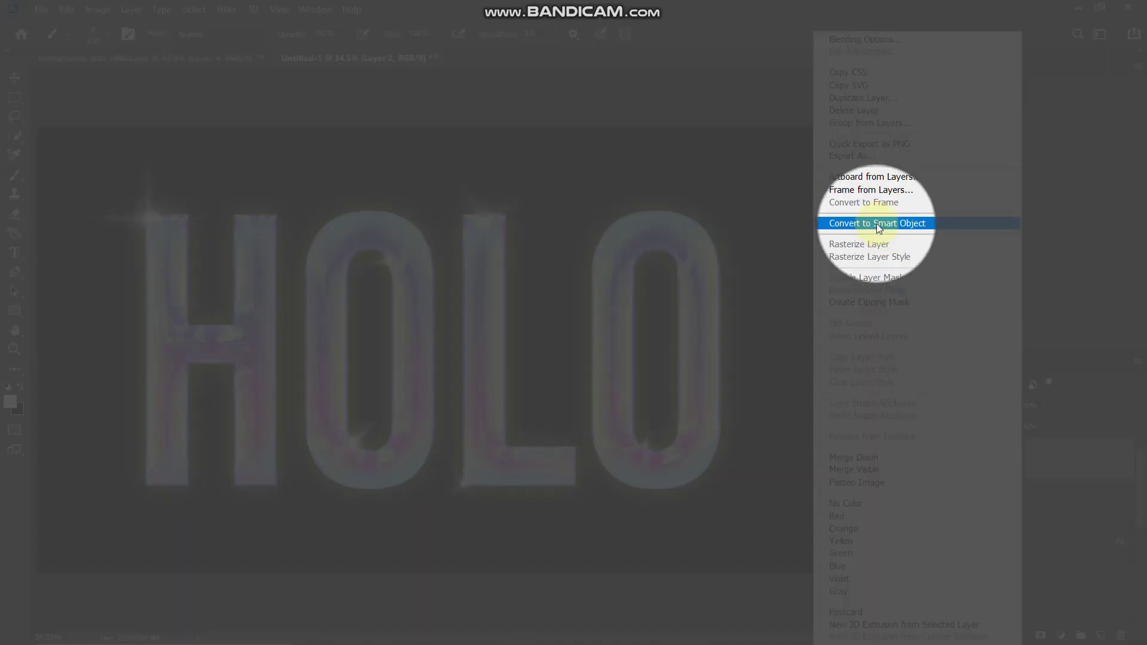
click(876, 224)
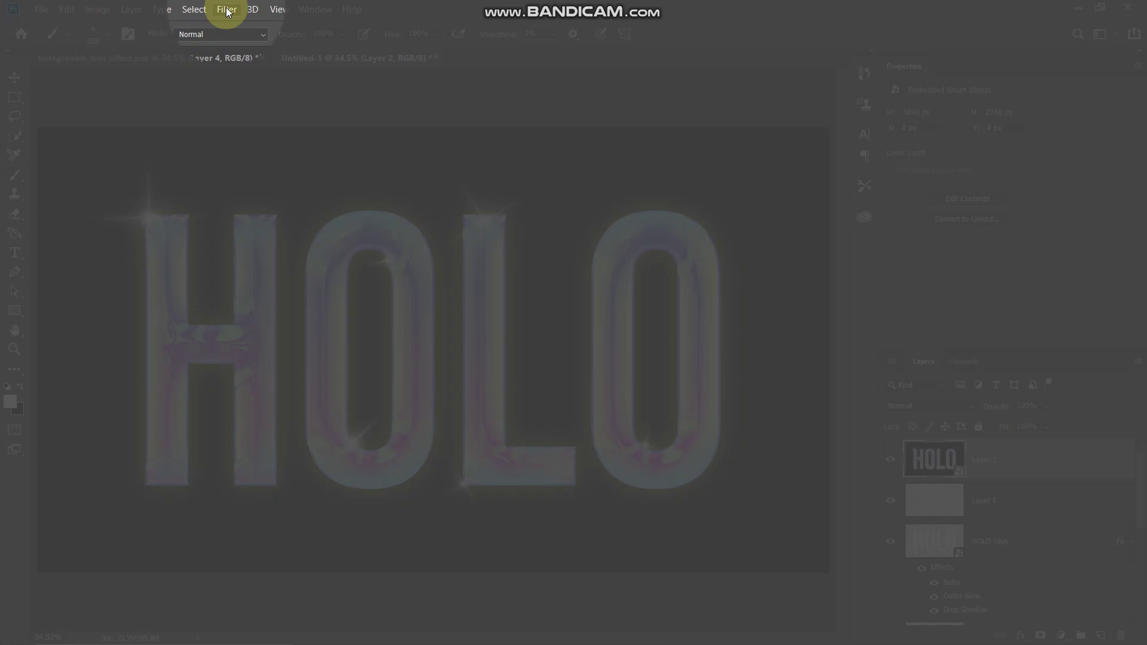
Apply an Add Noise filter to Layer 2 with 10% amount and Uniform distribution, checking the grain up close.
click(227, 10)
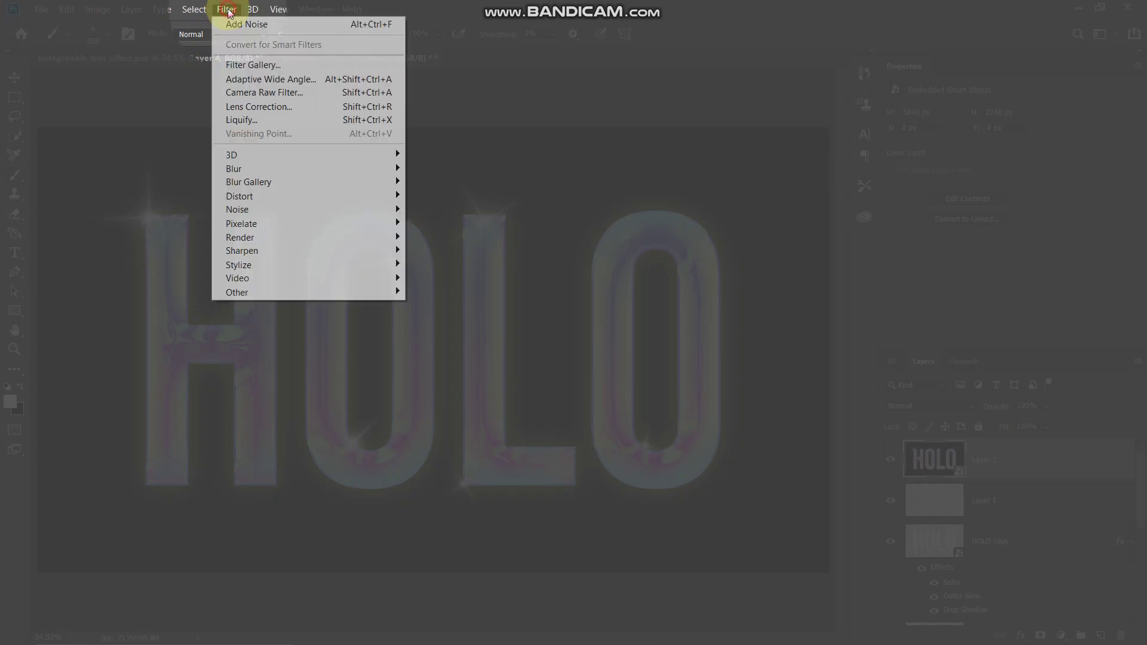
mouse_move(268, 206)
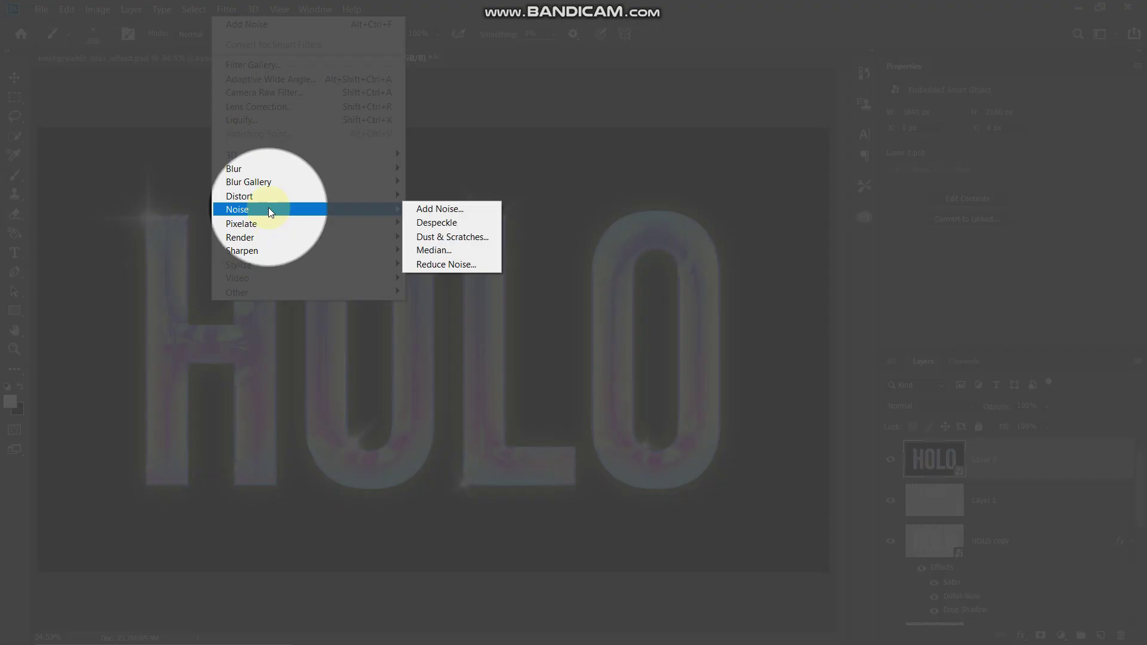
click(438, 209)
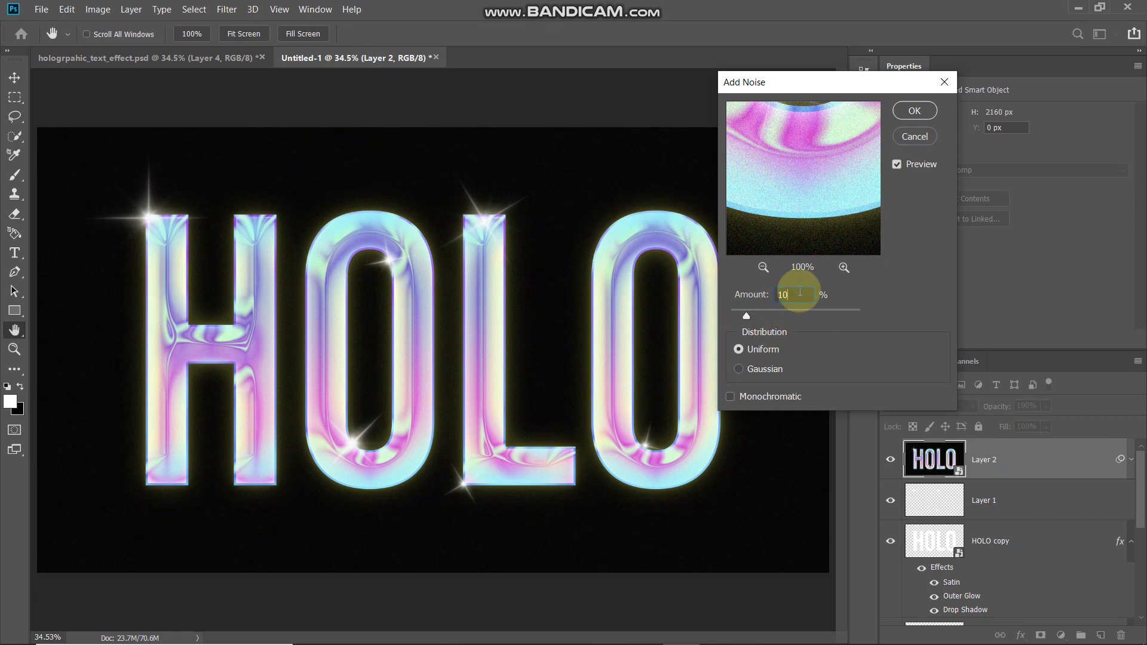
click(761, 359)
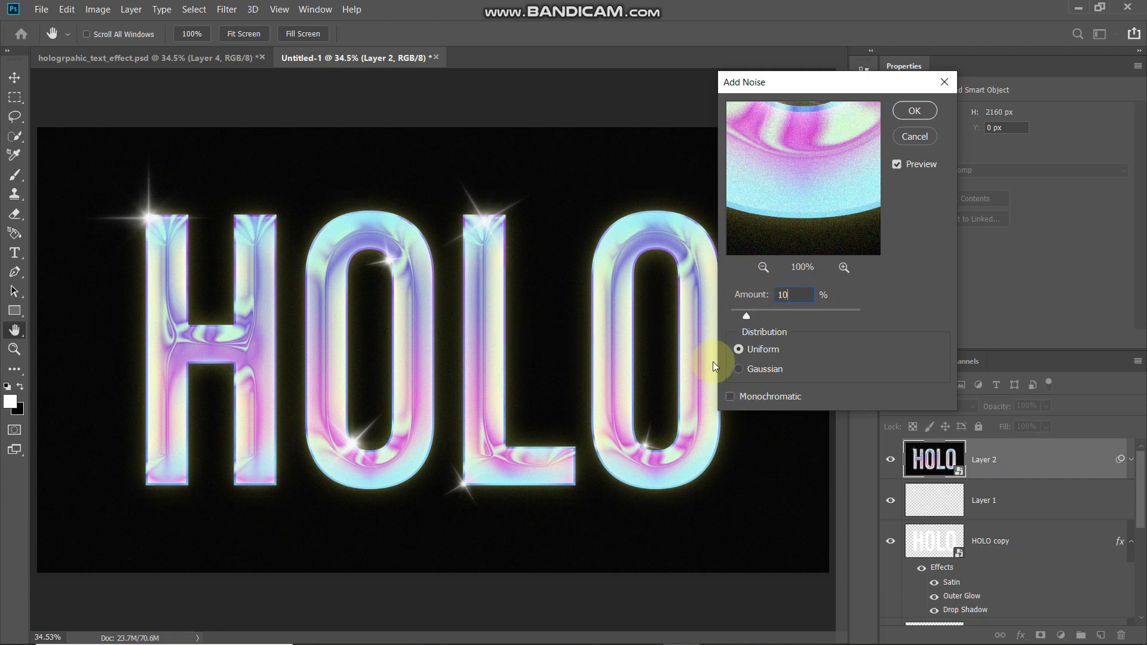
key(ctrl+plus)
key(ctrl+plus)
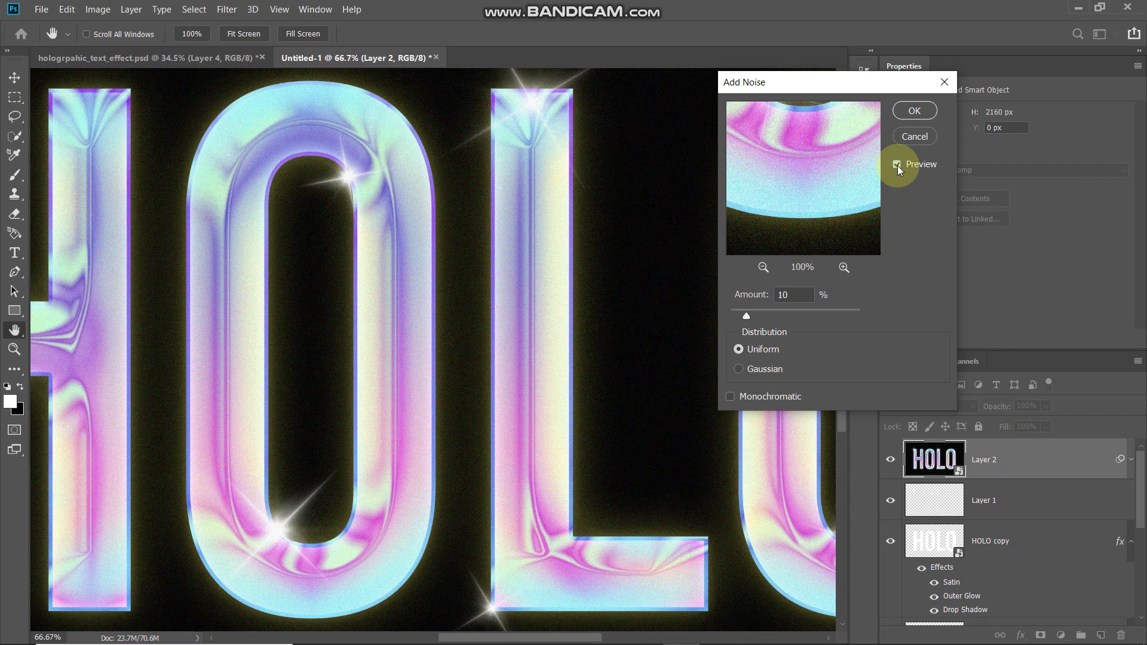
click(914, 110)
key(b)
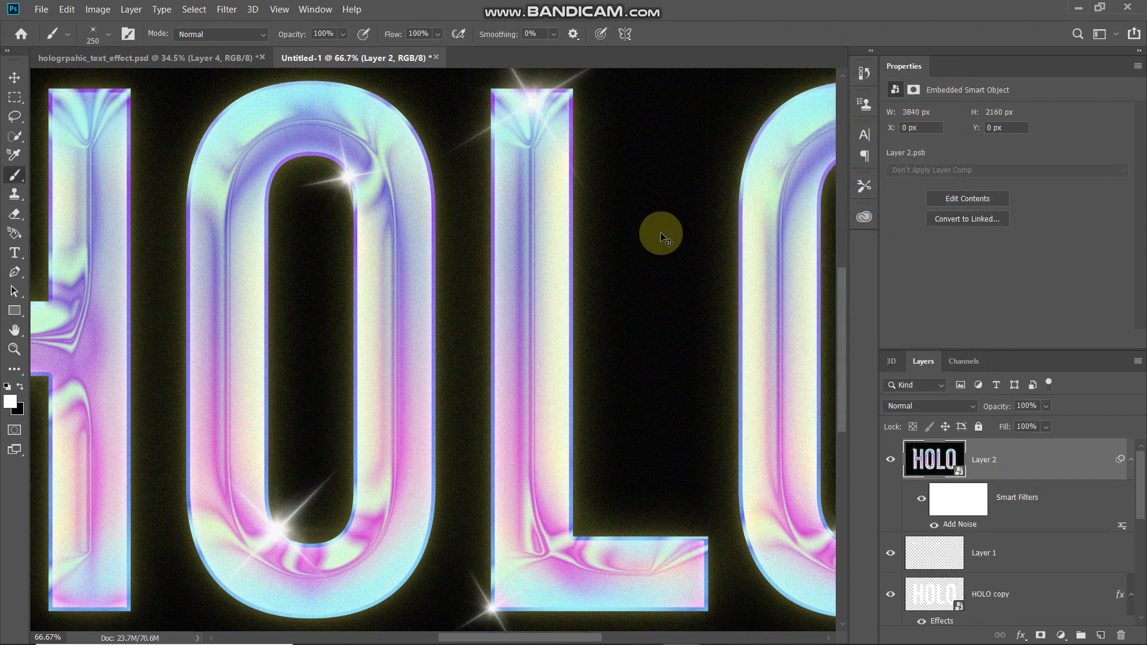
key(ctrl+0)
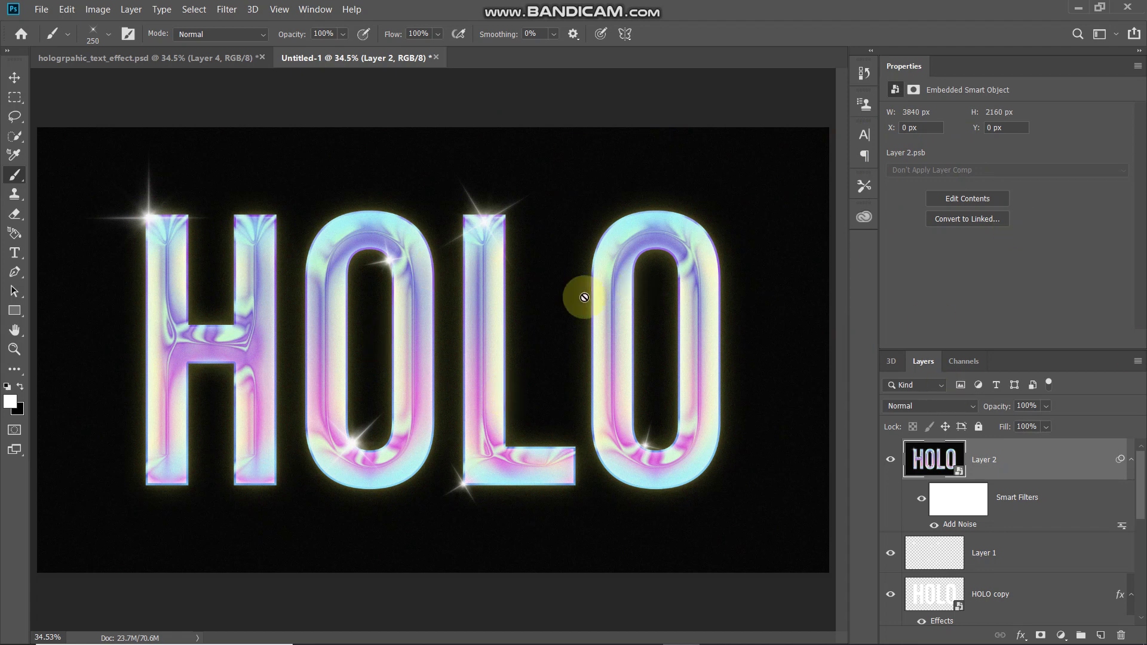